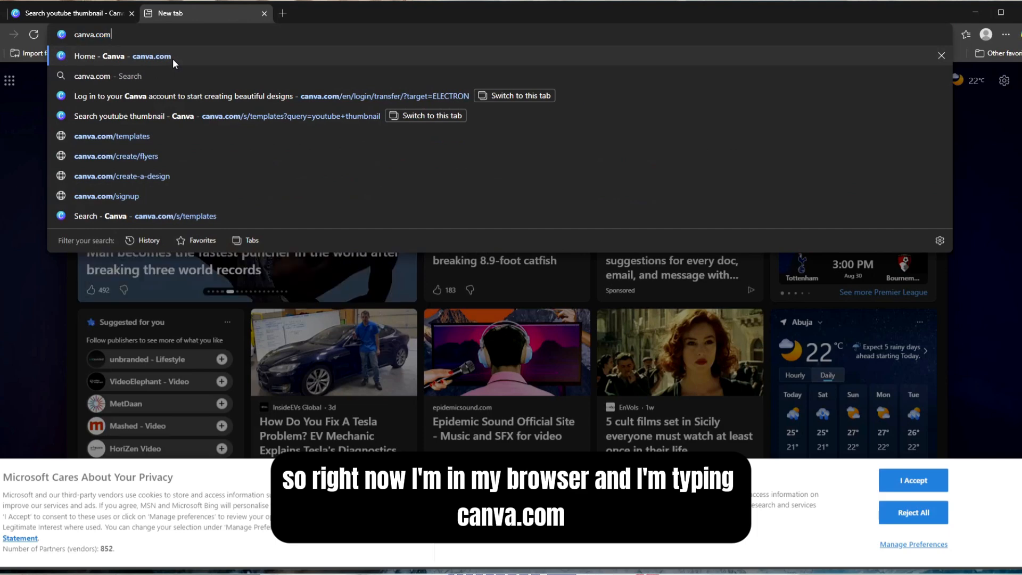
Open canva.com and search its templates for "youtube thumbnail"
{"action": "key", "text": "Return"}
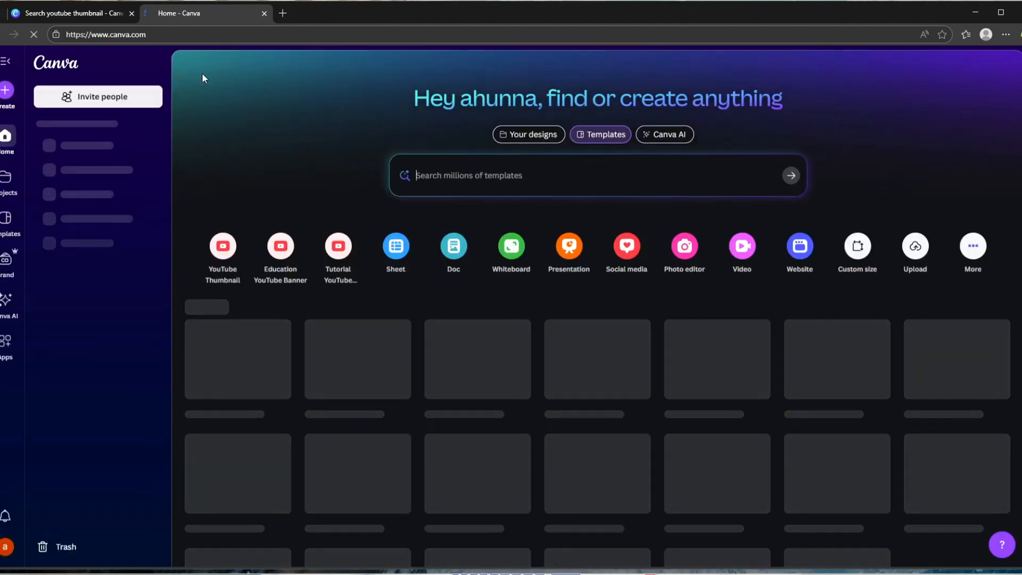
{"action": "type", "text": "thum"}
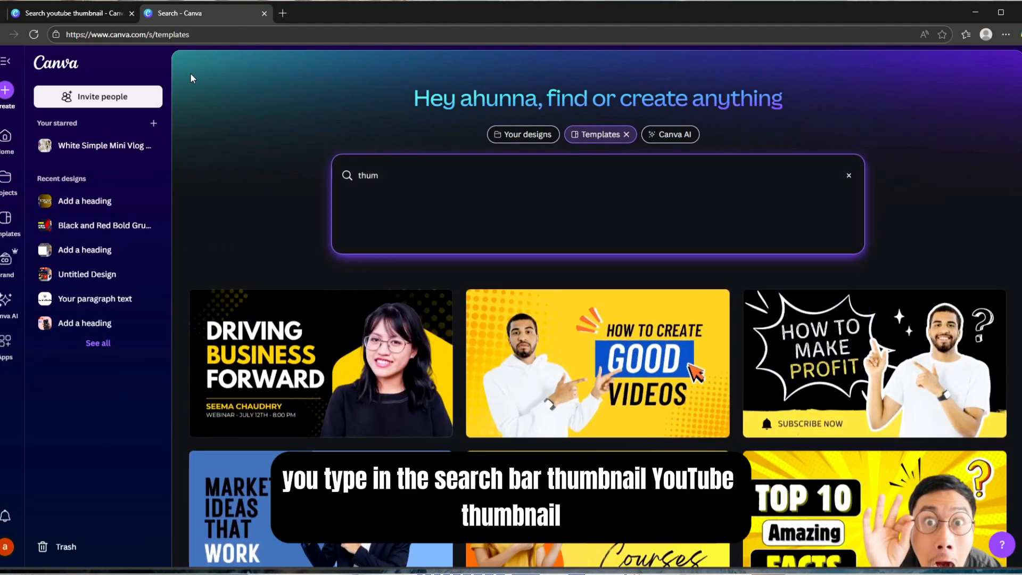
{"action": "type", "text": "bnail"}
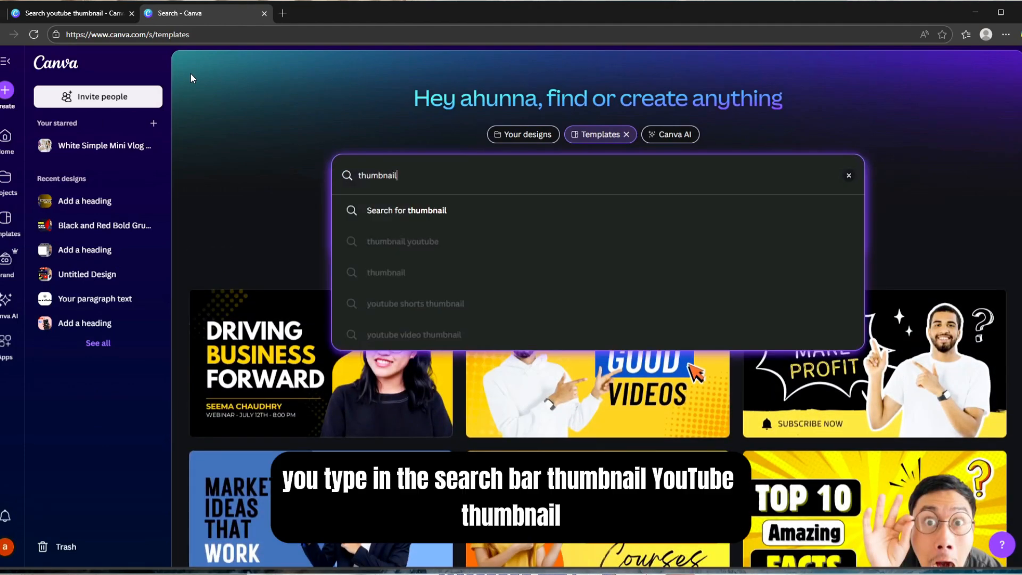
{"action": "left_click", "coordinate": [359, 175]}
{"action": "type", "text": "you"}
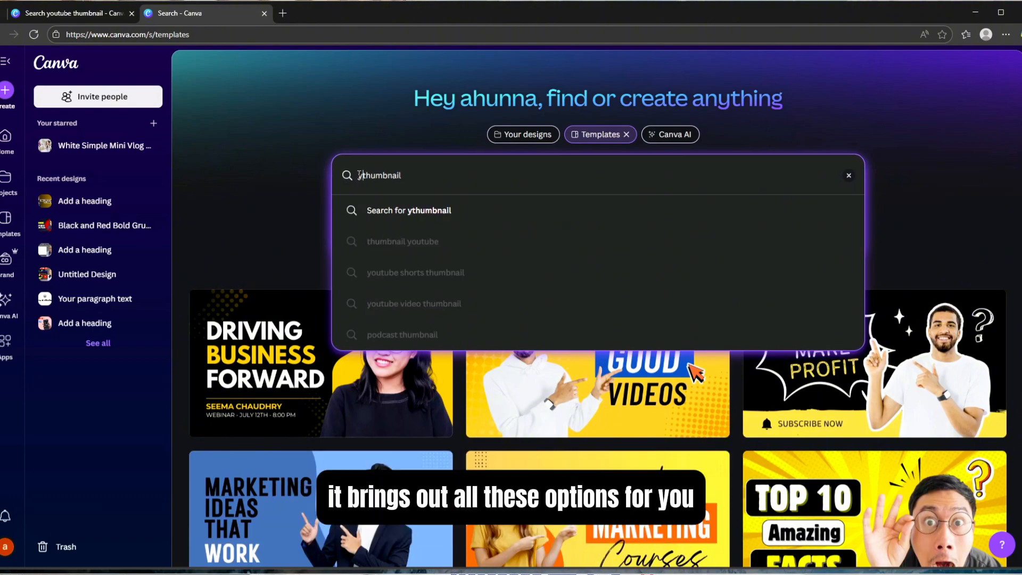
{"action": "type", "text": "tube"}
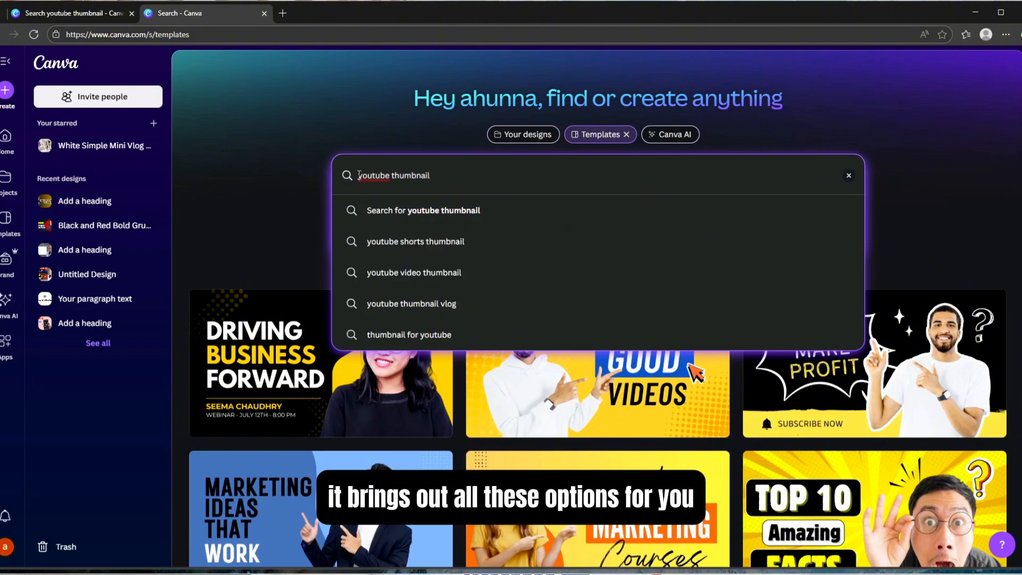
{"action": "key", "text": "Return"}
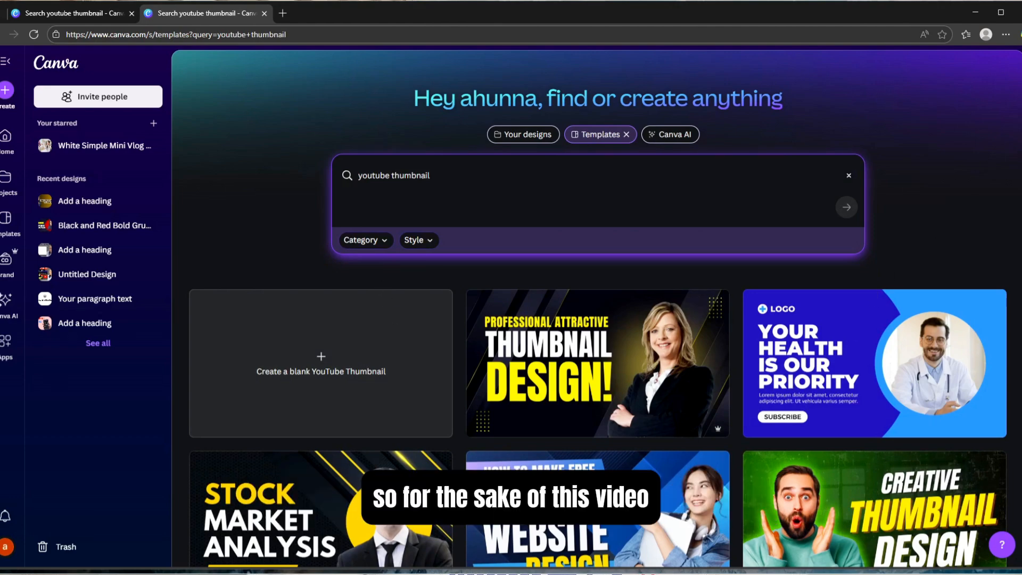
Choose the Black and Red Bold Grunge Business YouTube Thumbnail template from the results and open it for customizing
{"action": "scroll", "coordinate": [598, 309], "scroll_direction": "down", "scroll_amount": 15}
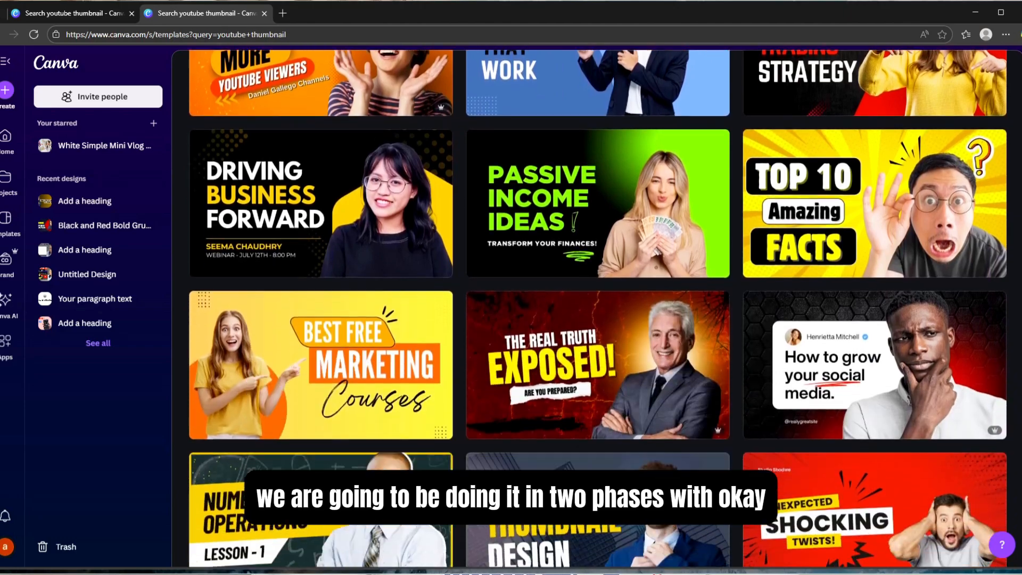
{"action": "scroll", "coordinate": [597, 308], "scroll_direction": "down", "scroll_amount": 5}
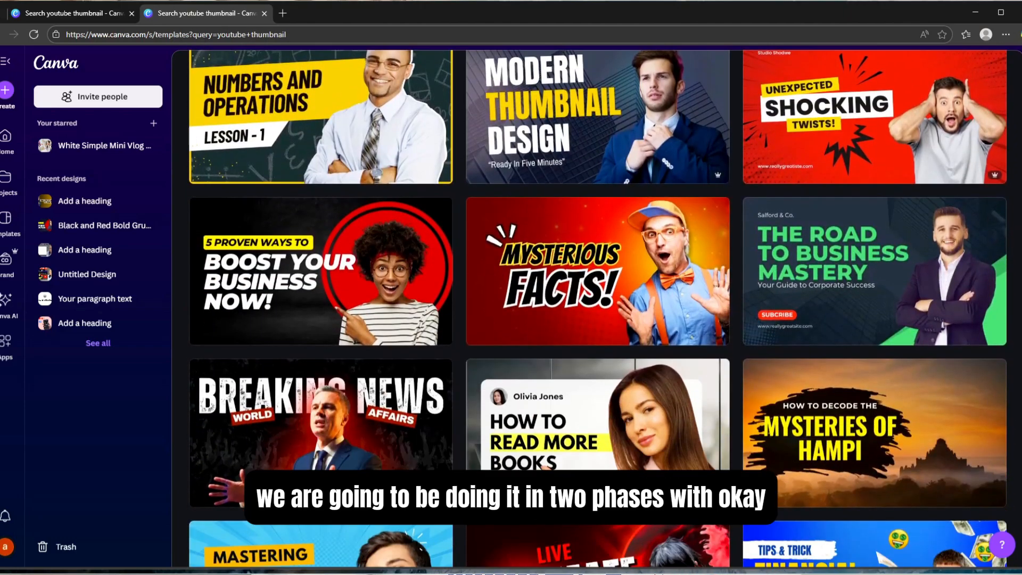
{"action": "scroll", "coordinate": [598, 309], "scroll_direction": "up", "scroll_amount": 20}
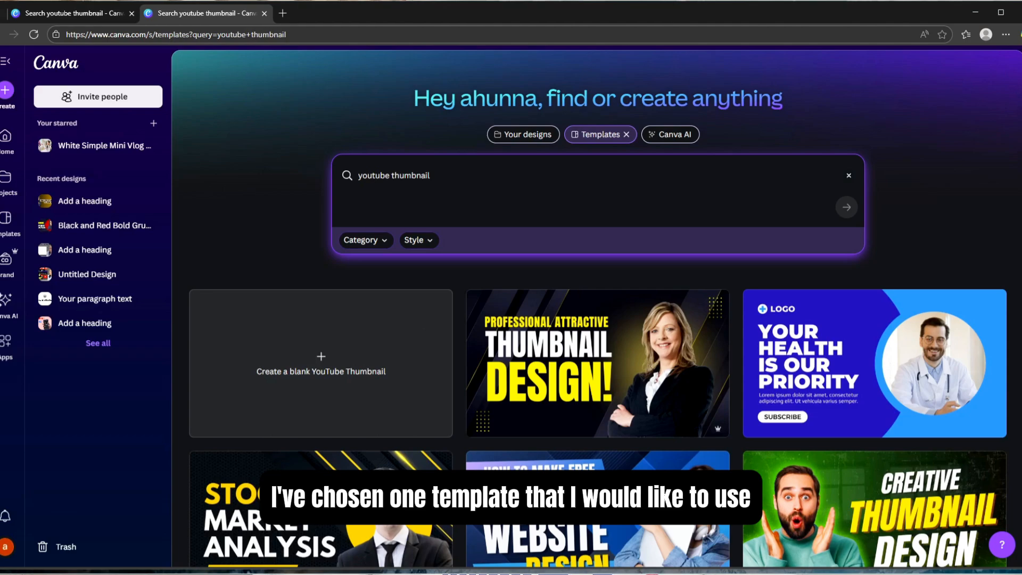
{"action": "scroll", "coordinate": [598, 309], "scroll_direction": "down", "scroll_amount": 9}
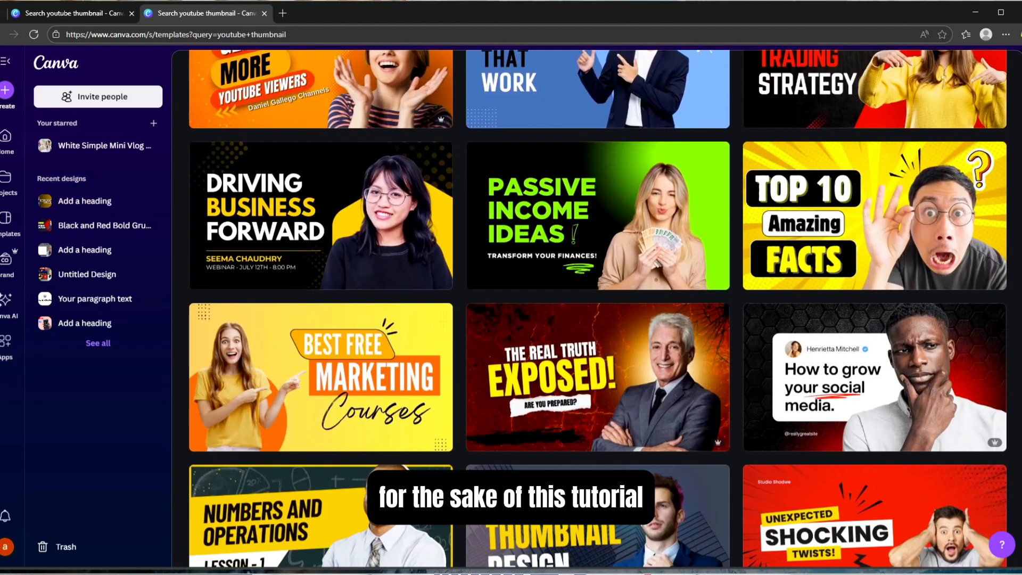
{"action": "scroll", "coordinate": [598, 309], "scroll_direction": "down", "scroll_amount": 7}
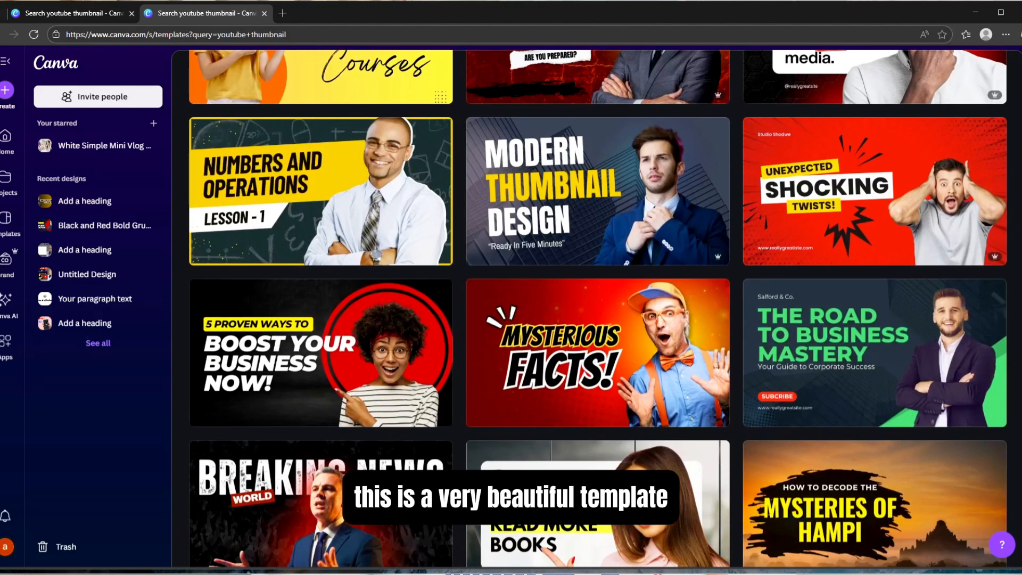
{"action": "scroll", "coordinate": [597, 308], "scroll_direction": "down", "scroll_amount": 2}
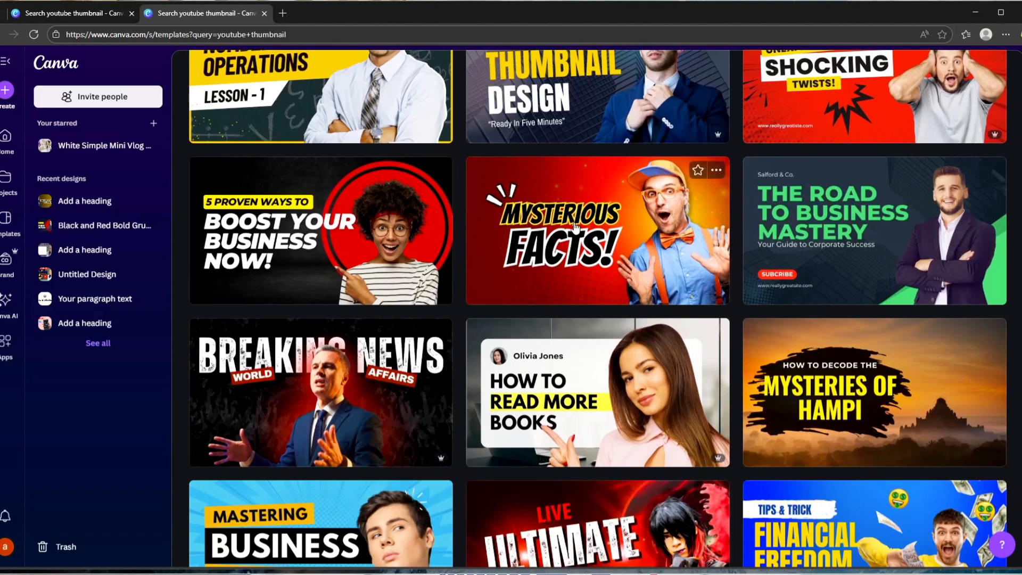
{"action": "left_click", "coordinate": [424, 227]}
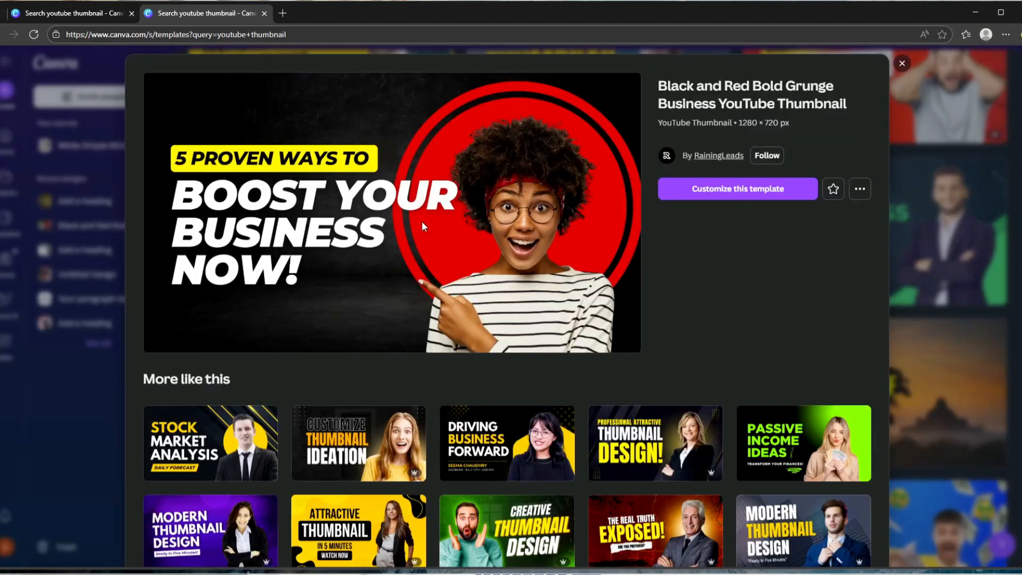
{"action": "left_click", "coordinate": [701, 191]}
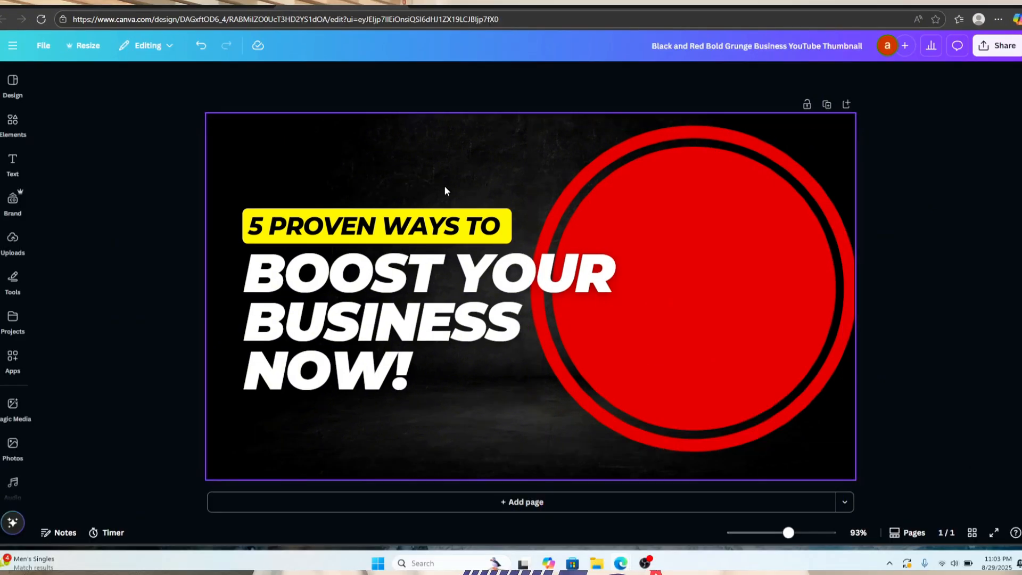
Bring up the uploaded images and find the portrait photos among them
{"action": "left_click", "coordinate": [12, 239]}
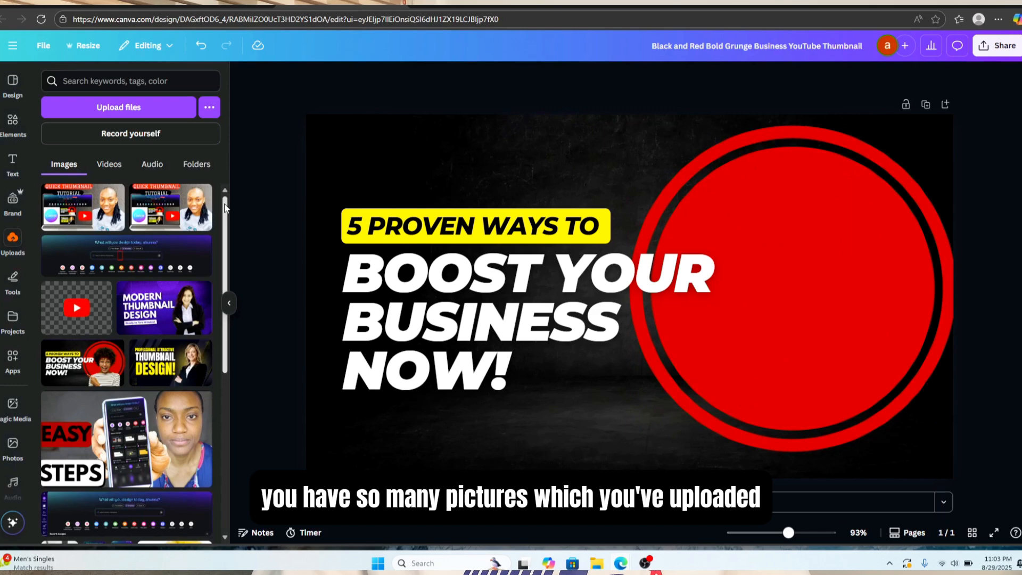
{"action": "left_click_drag", "start_coordinate": [224, 207], "coordinate": [221, 356]}
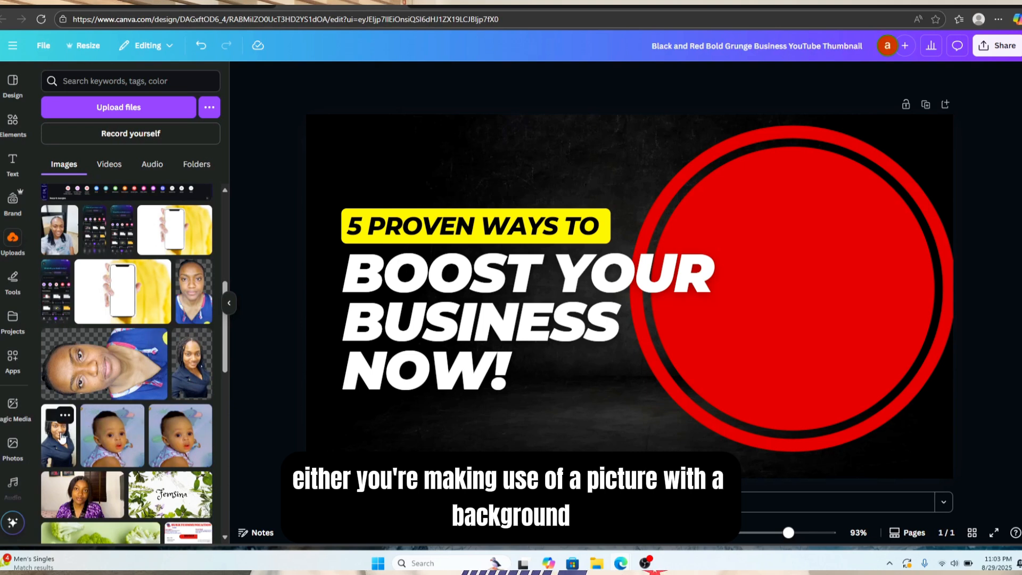
Try removing the background from the white-wall portrait placed over the red circle, and delete that portrait
{"action": "left_click", "coordinate": [61, 435]}
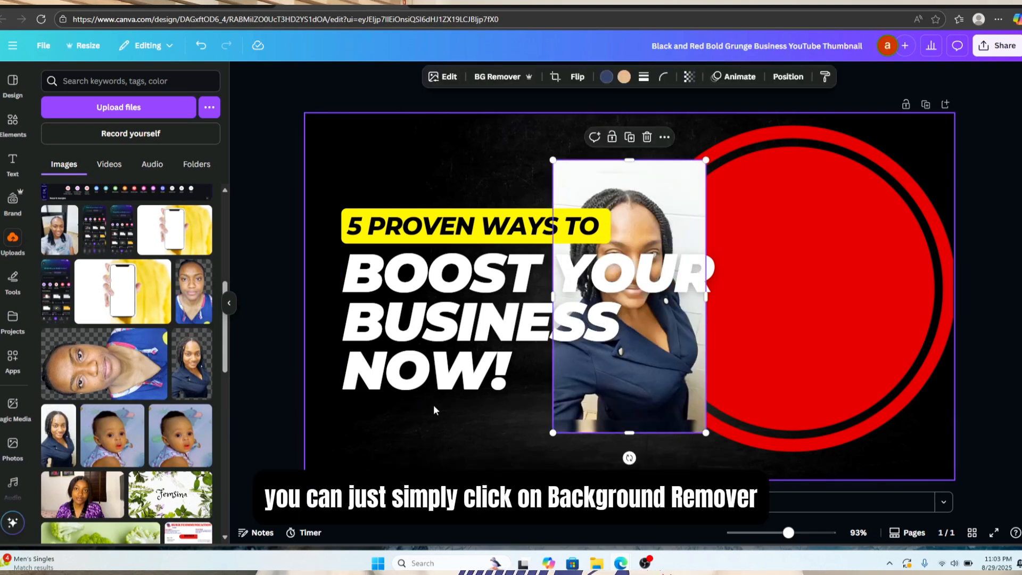
{"action": "left_click_drag", "start_coordinate": [656, 321], "coordinate": [816, 311]}
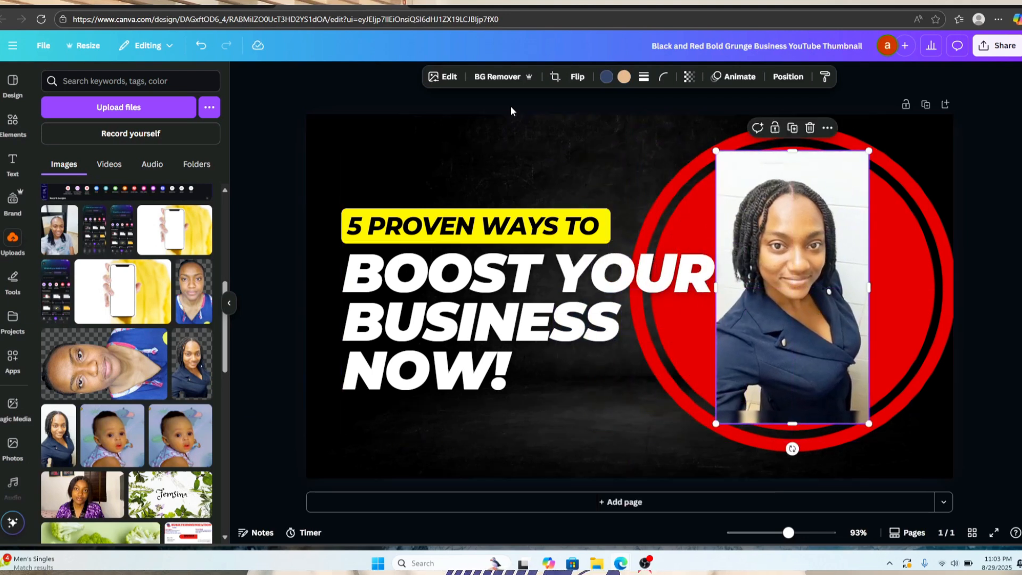
{"action": "left_click", "coordinate": [495, 75]}
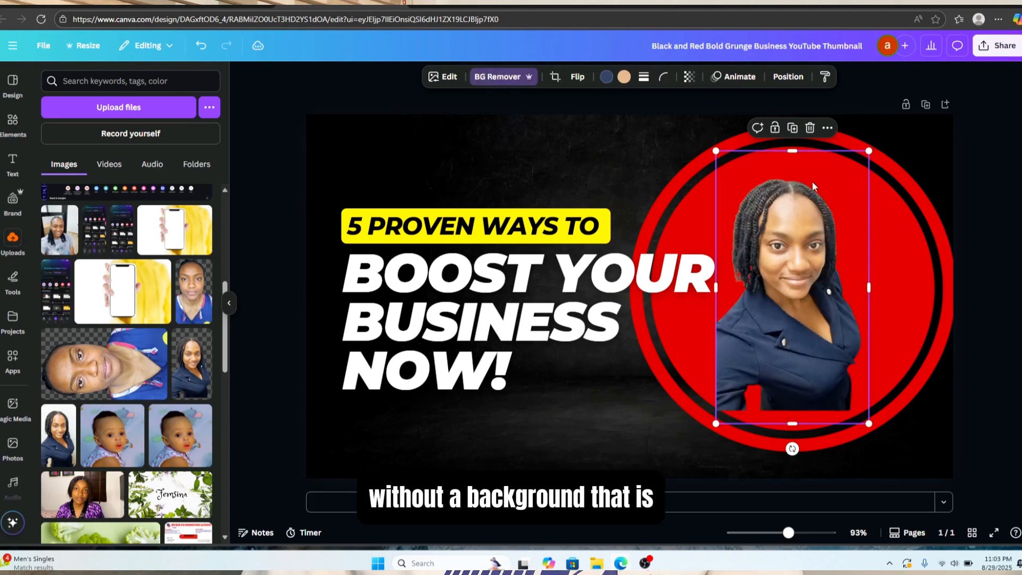
{"action": "left_click", "coordinate": [810, 129]}
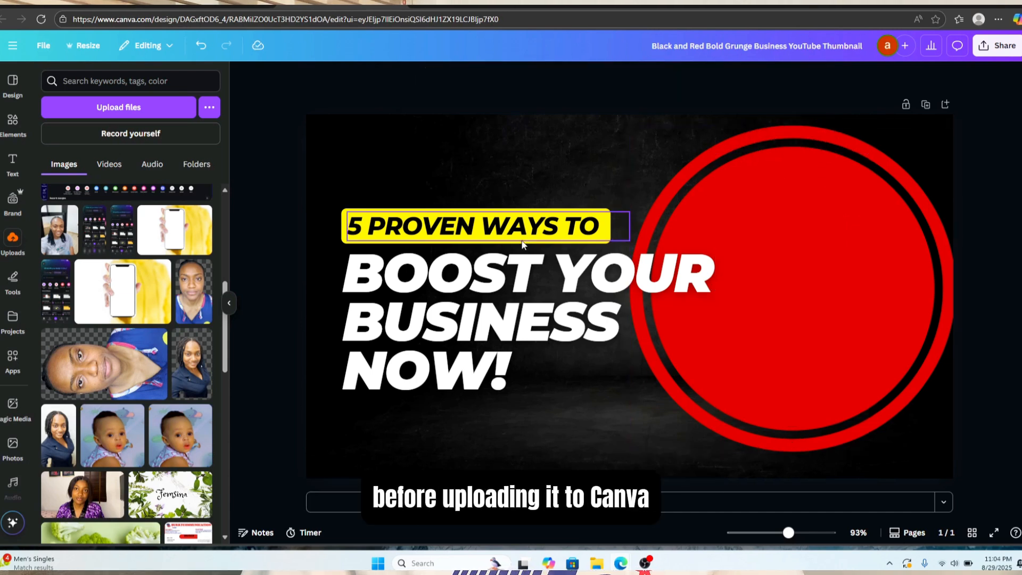
Add the uploaded navy-jacket portrait with the transparent background, position it over the red circle and enlarge it to fill the circle
{"action": "left_click", "coordinate": [191, 355]}
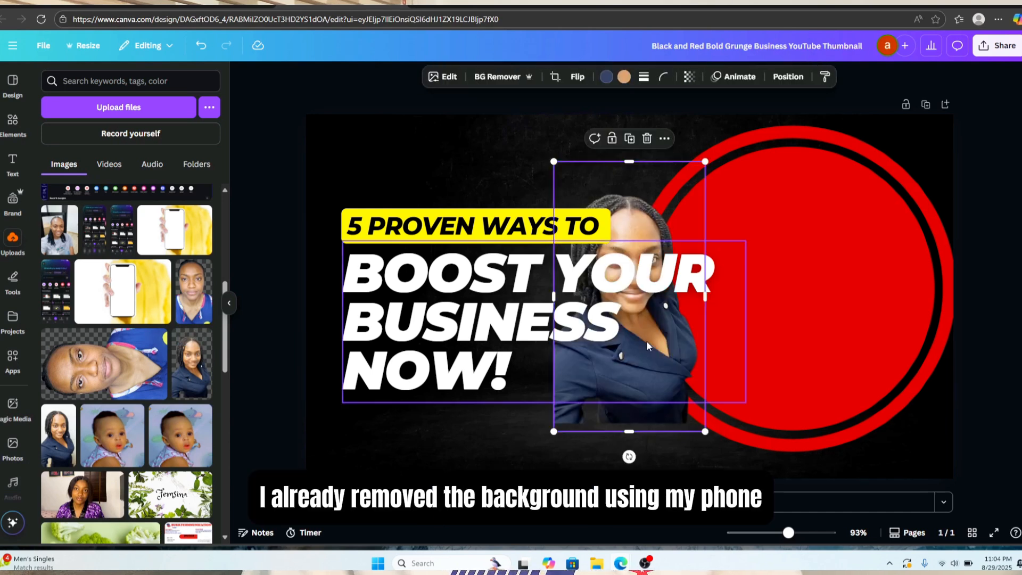
{"action": "left_click_drag", "start_coordinate": [646, 341], "coordinate": [827, 321]}
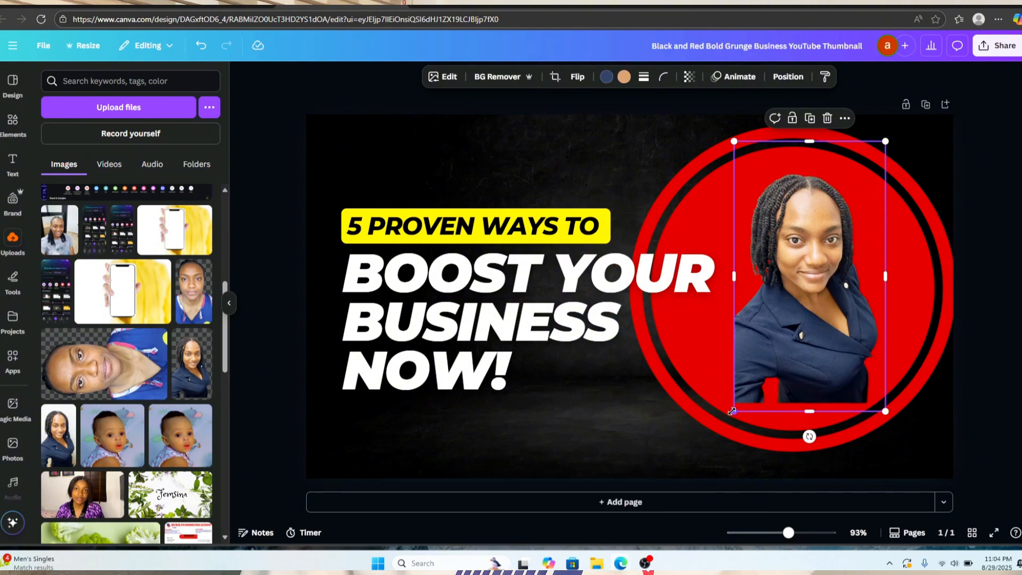
{"action": "left_click_drag", "start_coordinate": [732, 411], "coordinate": [716, 426]}
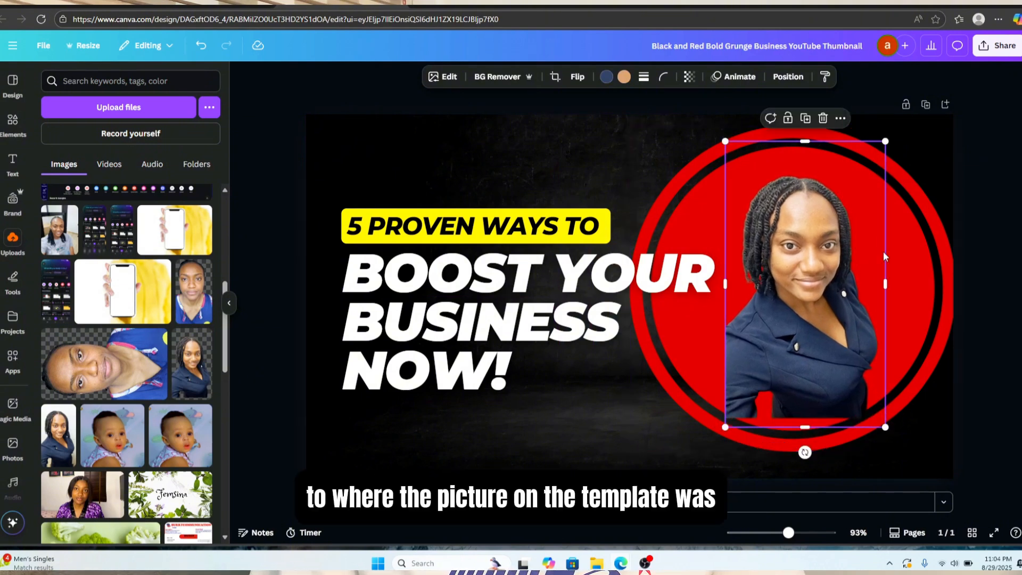
{"action": "left_click_drag", "start_coordinate": [845, 242], "coordinate": [833, 209]}
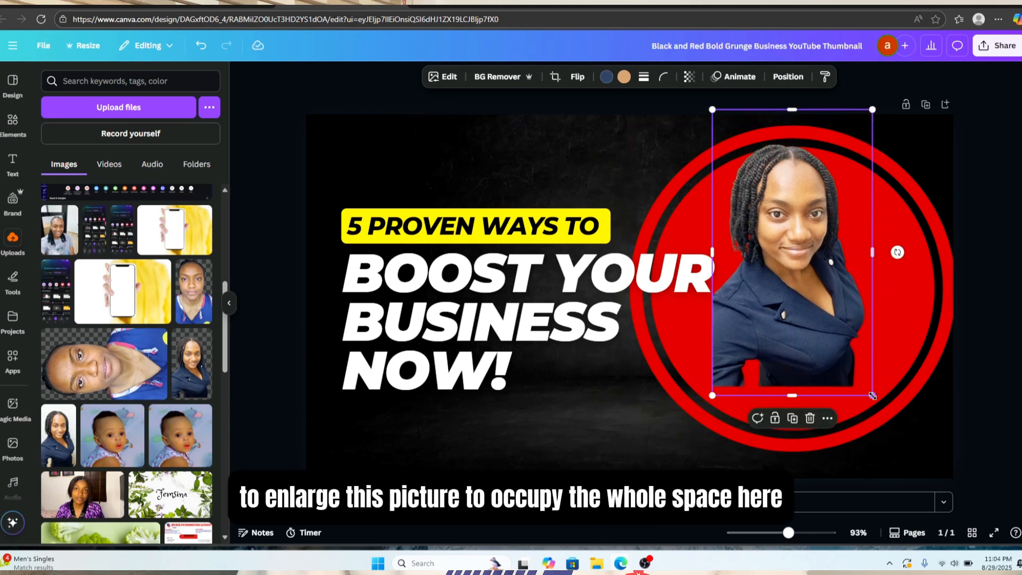
{"action": "left_click_drag", "start_coordinate": [872, 397], "coordinate": [885, 421]}
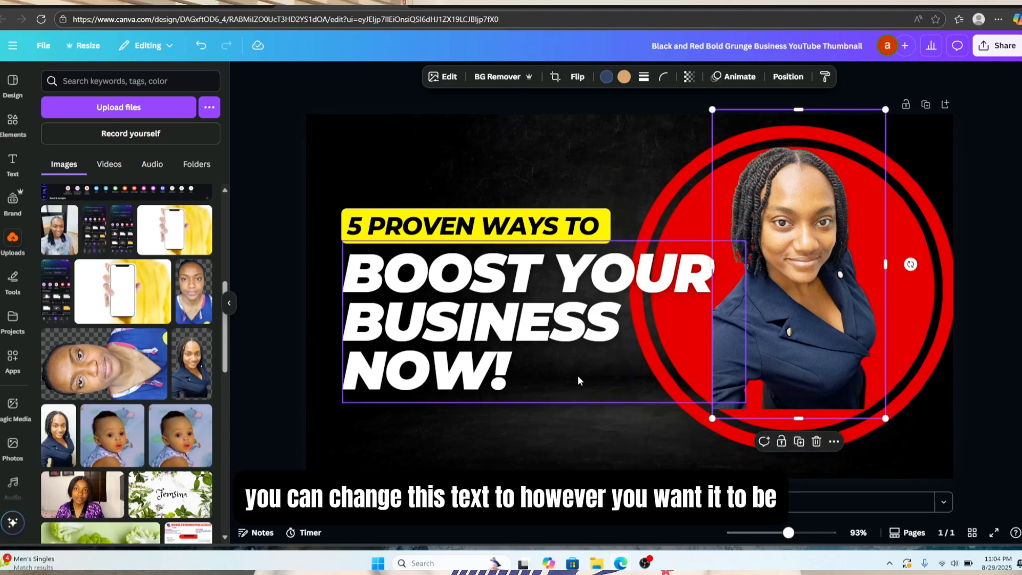
Replace the large white headline text with "HOW TO MAKE THUMBNAIL"
{"action": "left_click", "coordinate": [530, 348]}
{"action": "double_click", "coordinate": [531, 346]}
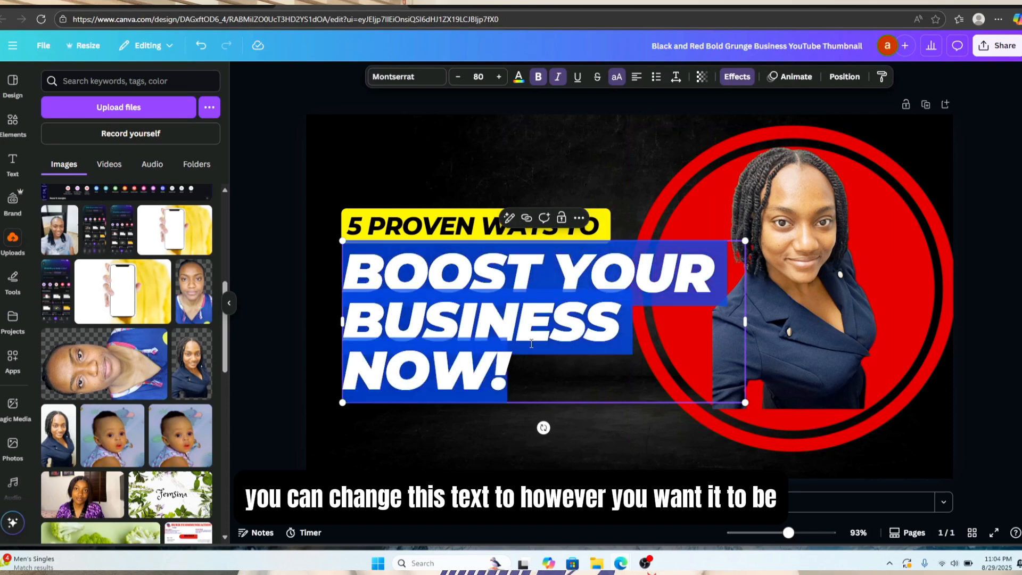
{"action": "type", "text": "H"}
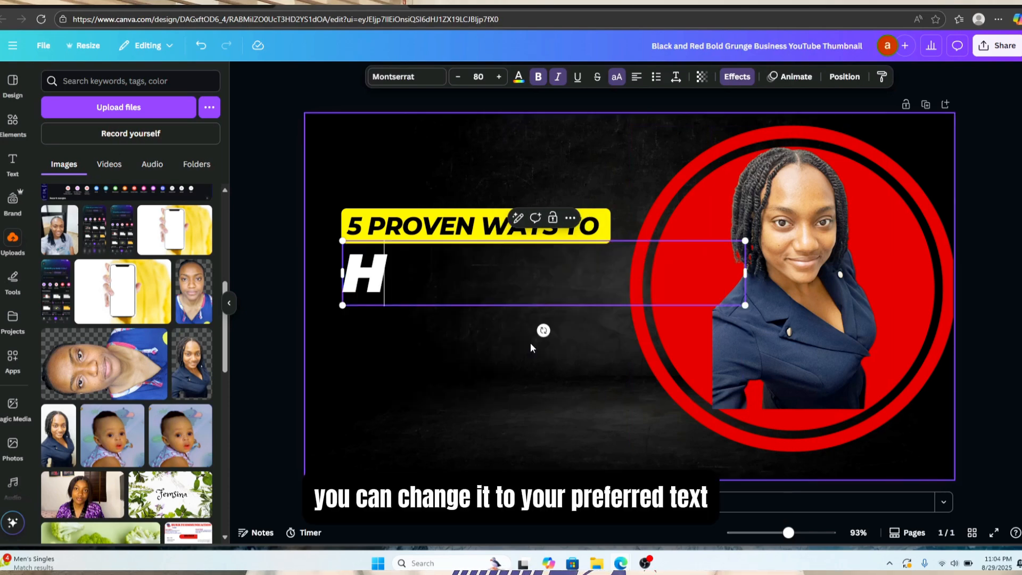
{"action": "type", "text": "OW TO MAKE"}
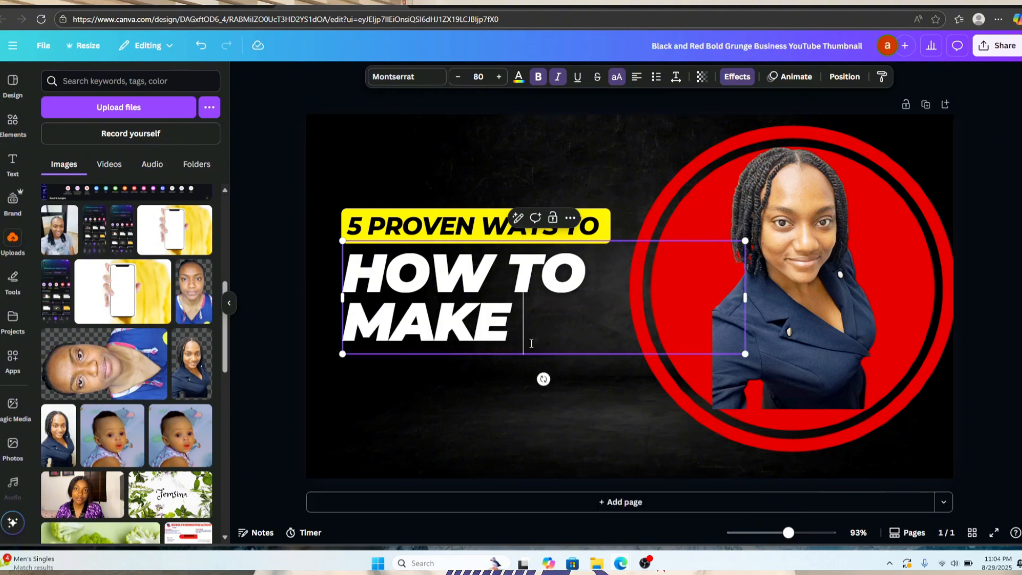
{"action": "type", "text": " THUM"}
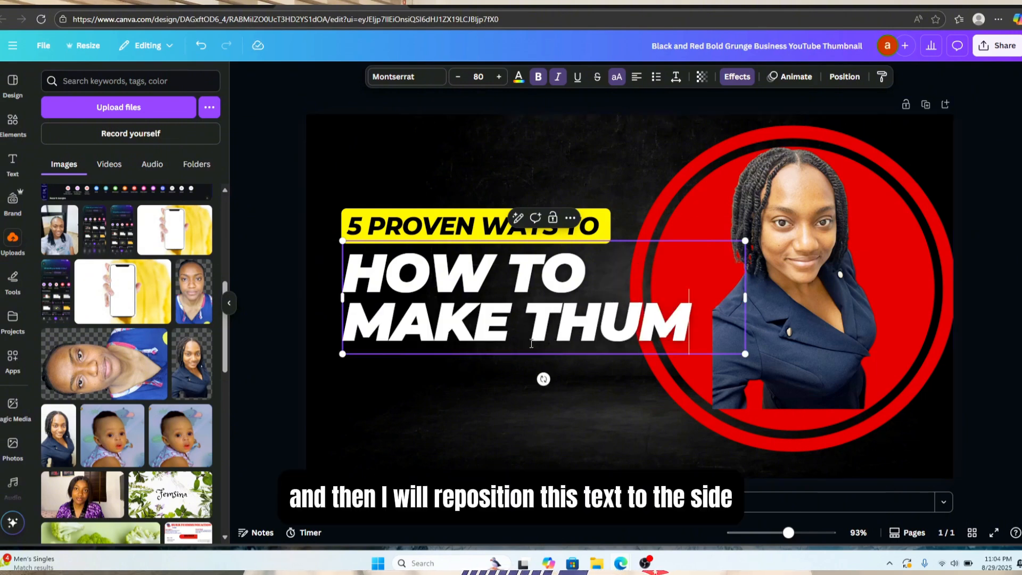
{"action": "type", "text": "BNAIL"}
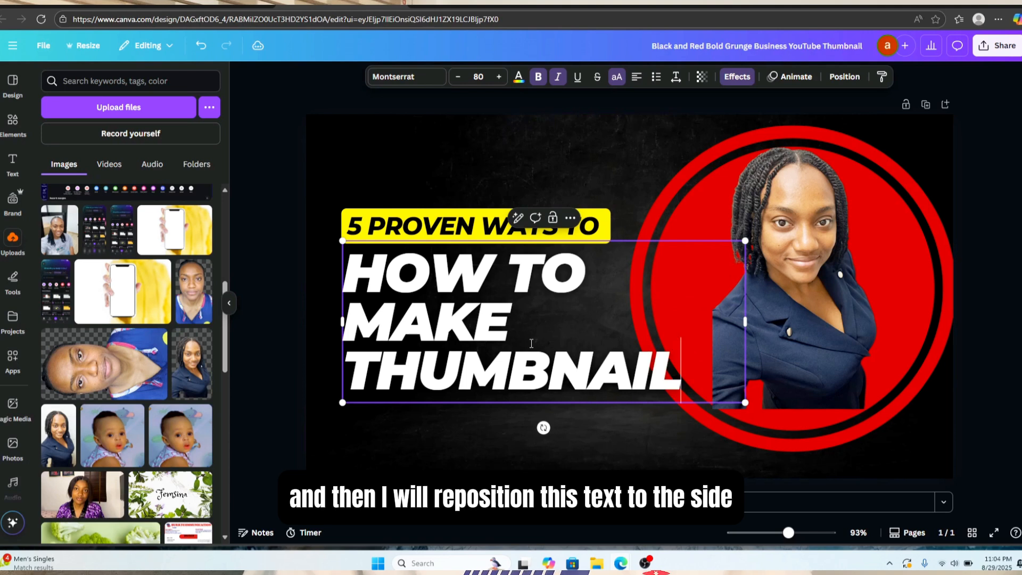
Move the large headline to the left edge of the thumbnail, slightly lower beneath the yellow label
{"action": "left_click_drag", "start_coordinate": [525, 318], "coordinate": [487, 317]}
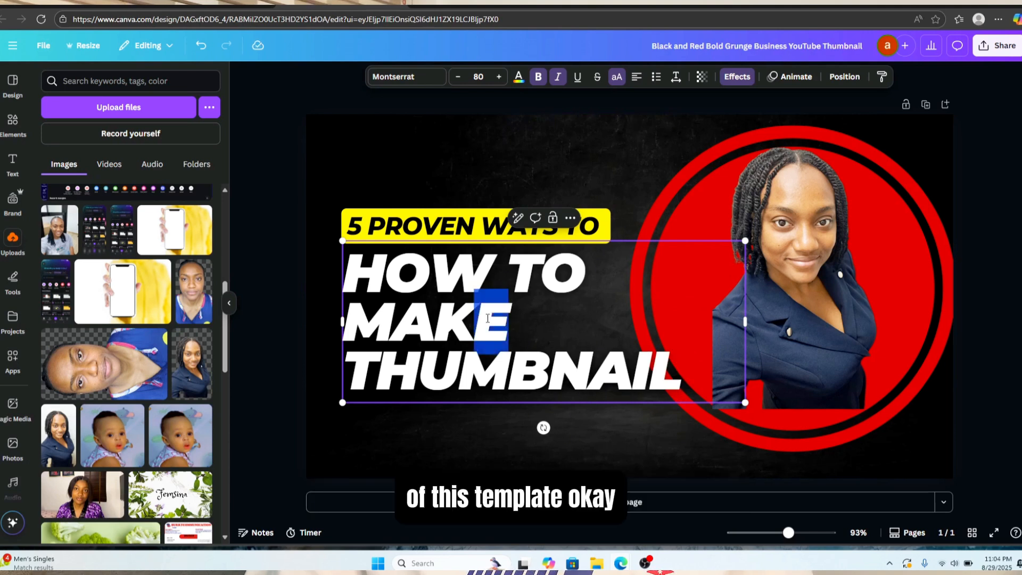
{"action": "left_click", "coordinate": [612, 158]}
{"action": "left_click_drag", "start_coordinate": [602, 299], "coordinate": [570, 311]}
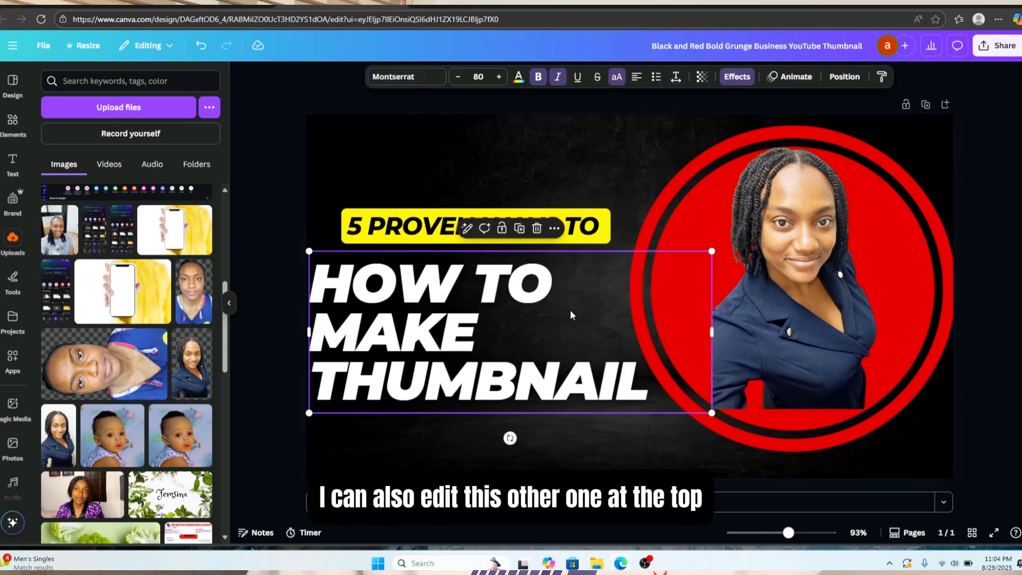
Replace the text of the yellow label above the headline with "3 SIMPLE STEPS"
{"action": "left_click", "coordinate": [600, 224]}
{"action": "double_click", "coordinate": [600, 225]}
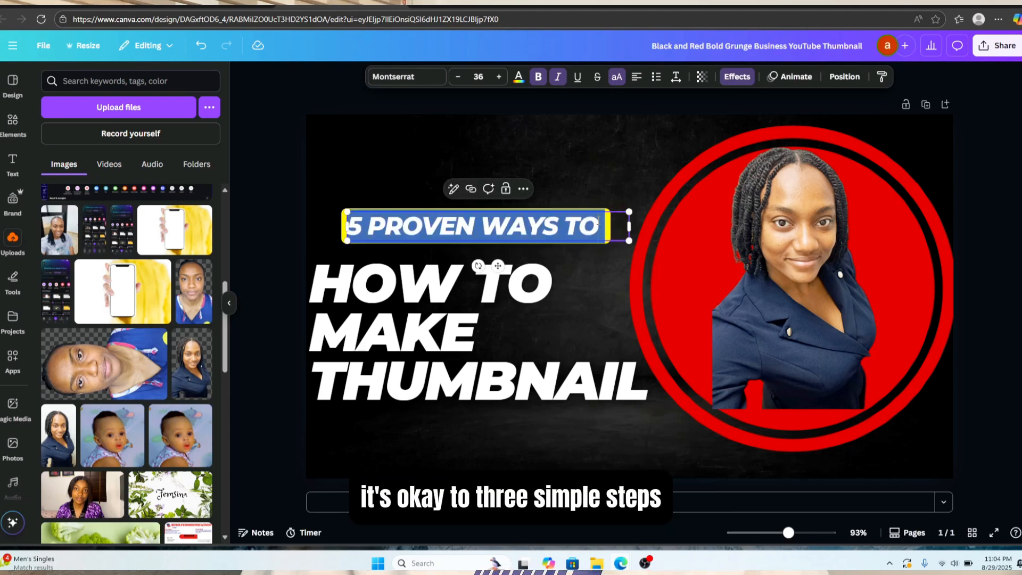
{"action": "type", "text": "3 S"}
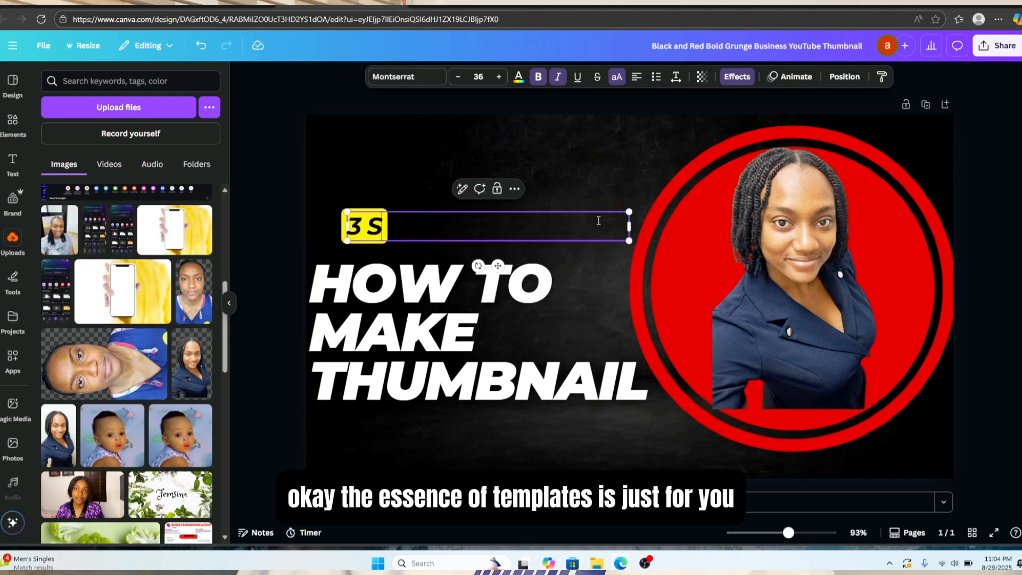
{"action": "type", "text": "IMPLE STEPS"}
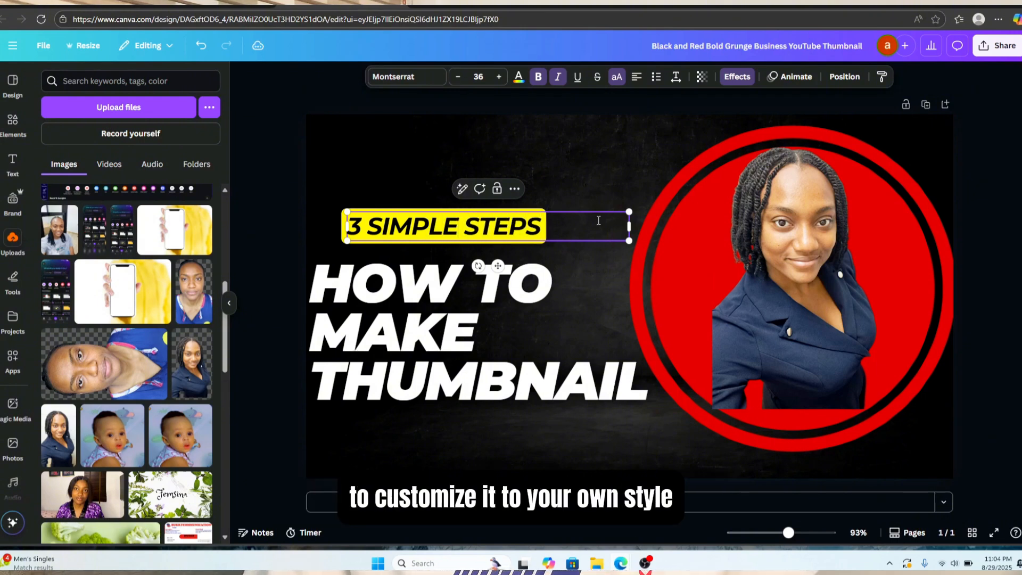
Try red, black, peach, brown and turquoise as the headline's text colour and set it back to white
{"action": "left_click", "coordinate": [589, 174]}
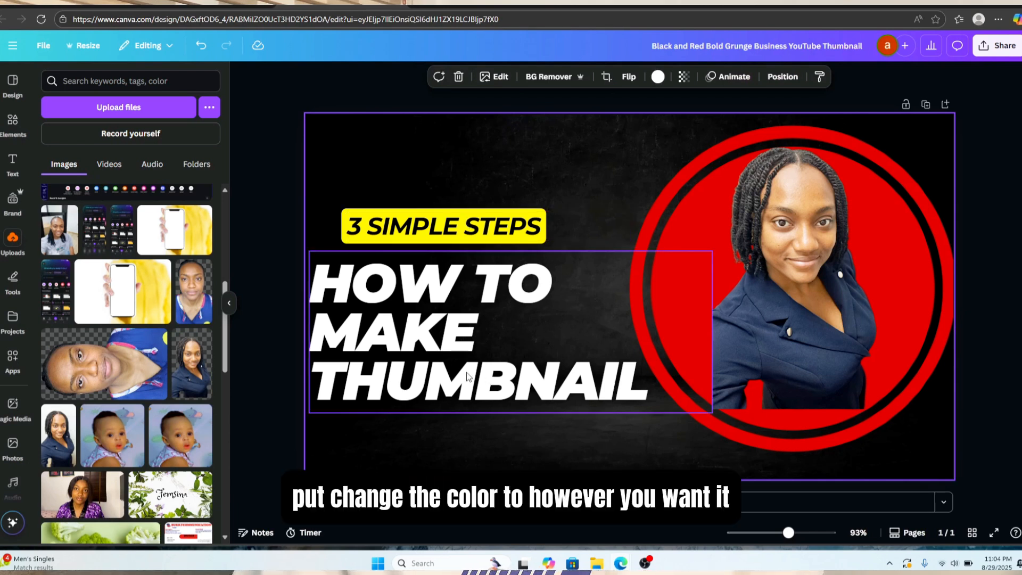
{"action": "left_click", "coordinate": [436, 341]}
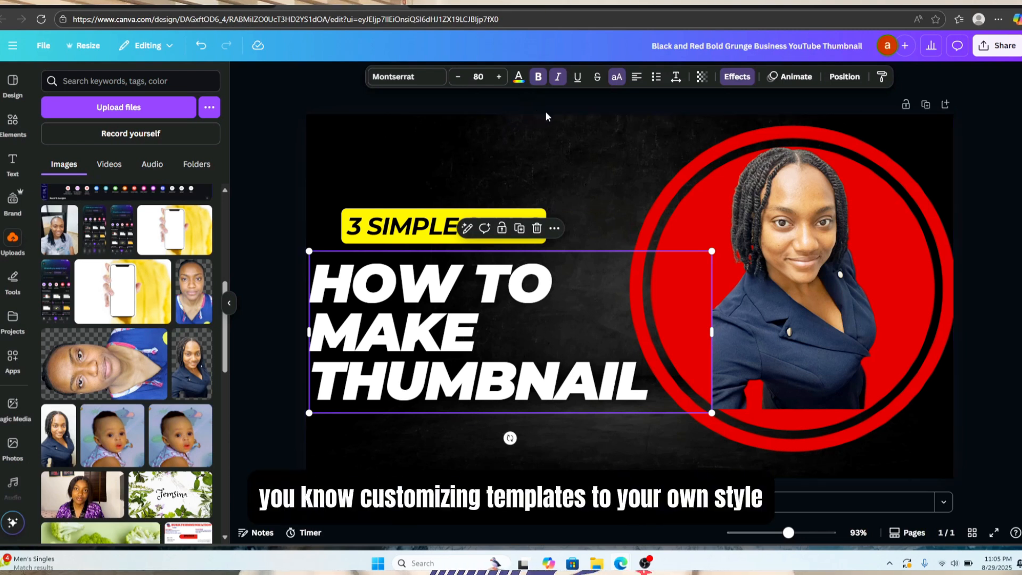
{"action": "left_click", "coordinate": [517, 79]}
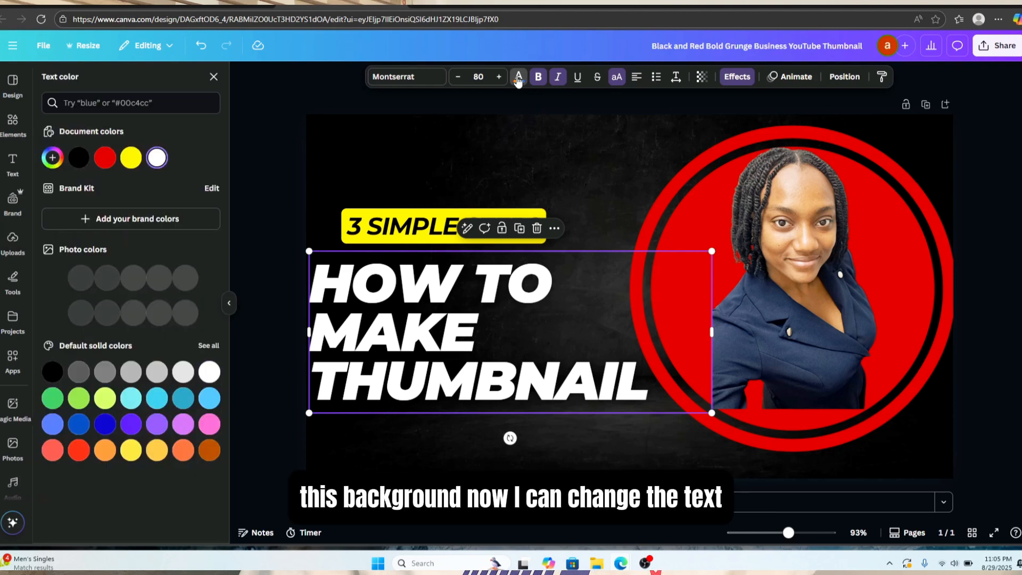
{"action": "left_click", "coordinate": [133, 155]}
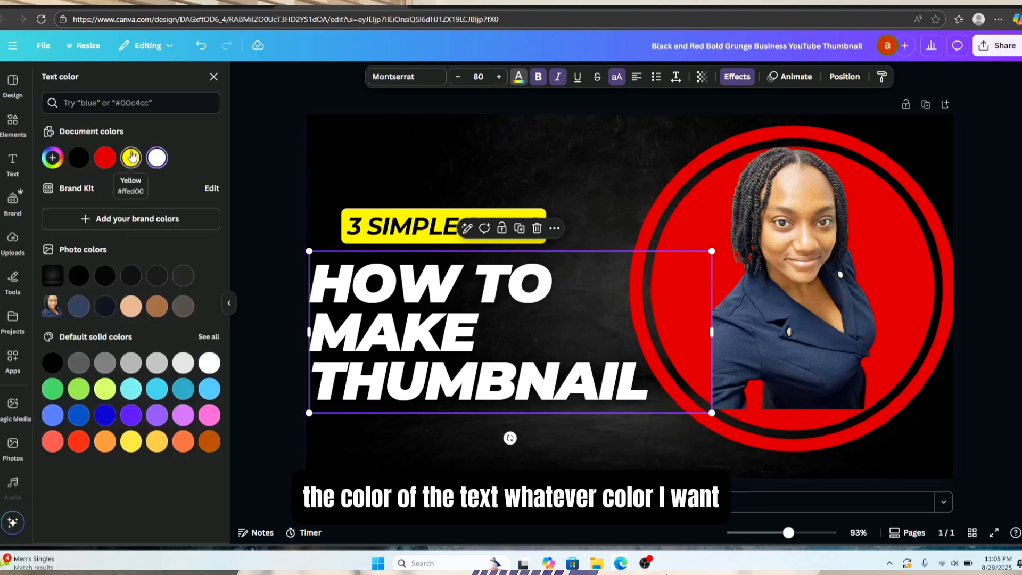
{"action": "left_click", "coordinate": [106, 157]}
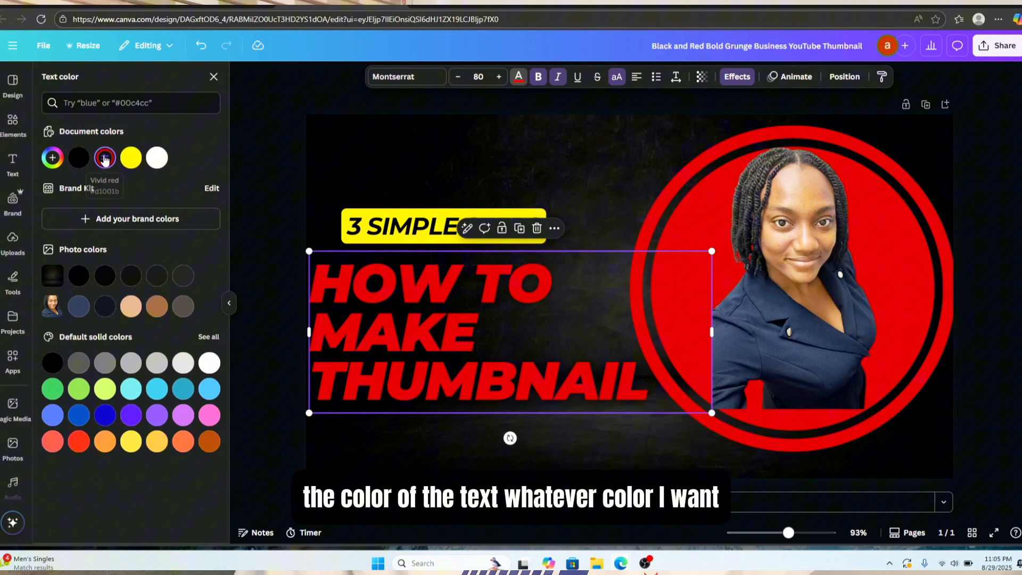
{"action": "left_click", "coordinate": [106, 277]}
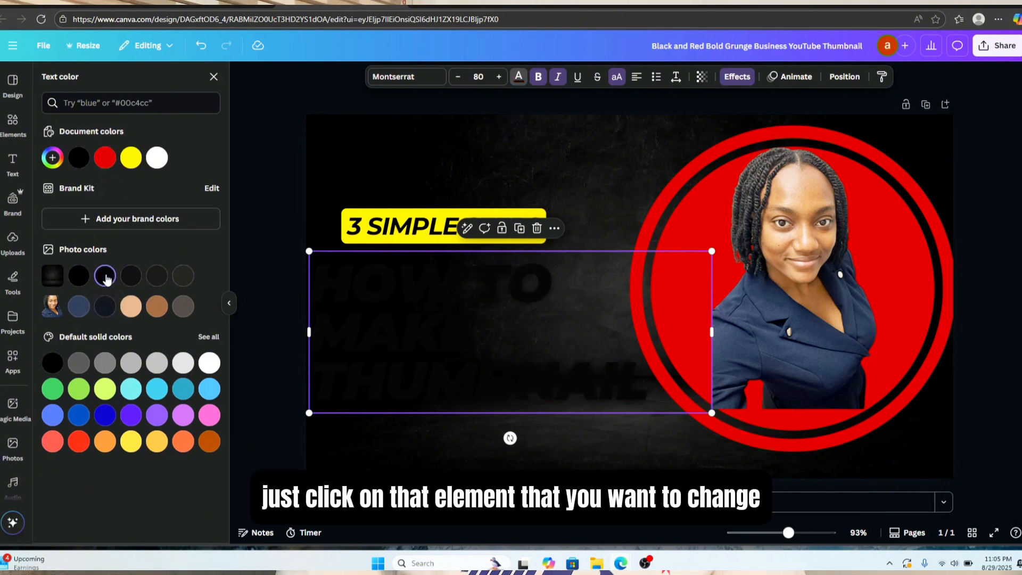
{"action": "left_click", "coordinate": [130, 306]}
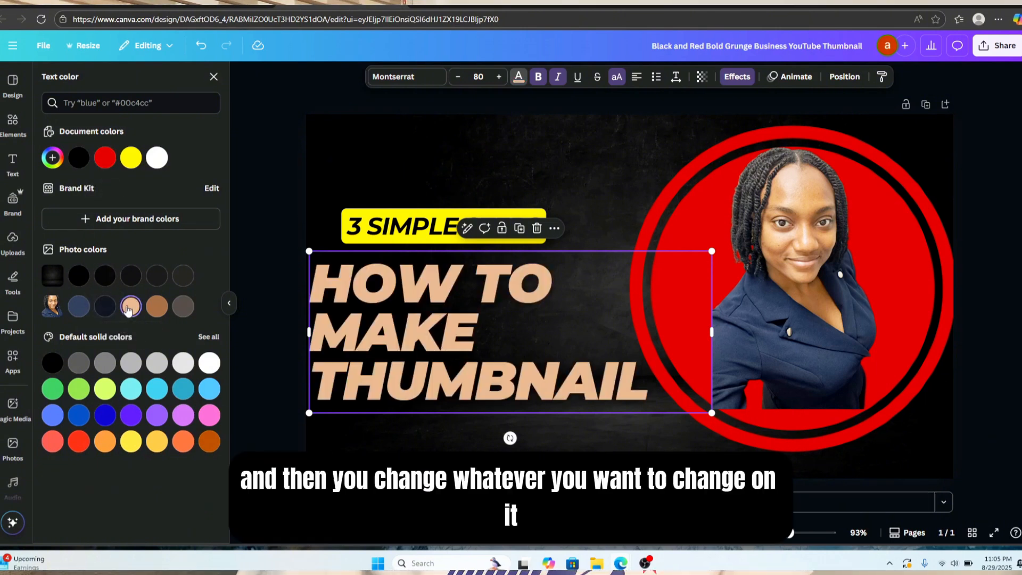
{"action": "left_click", "coordinate": [156, 307]}
{"action": "left_click", "coordinate": [130, 392]}
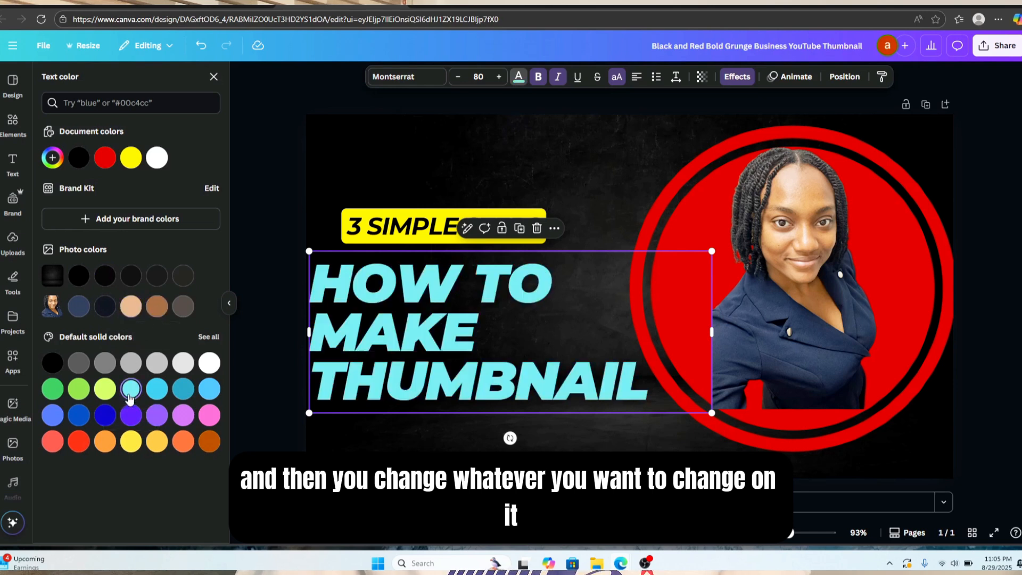
{"action": "left_click", "coordinate": [157, 159]}
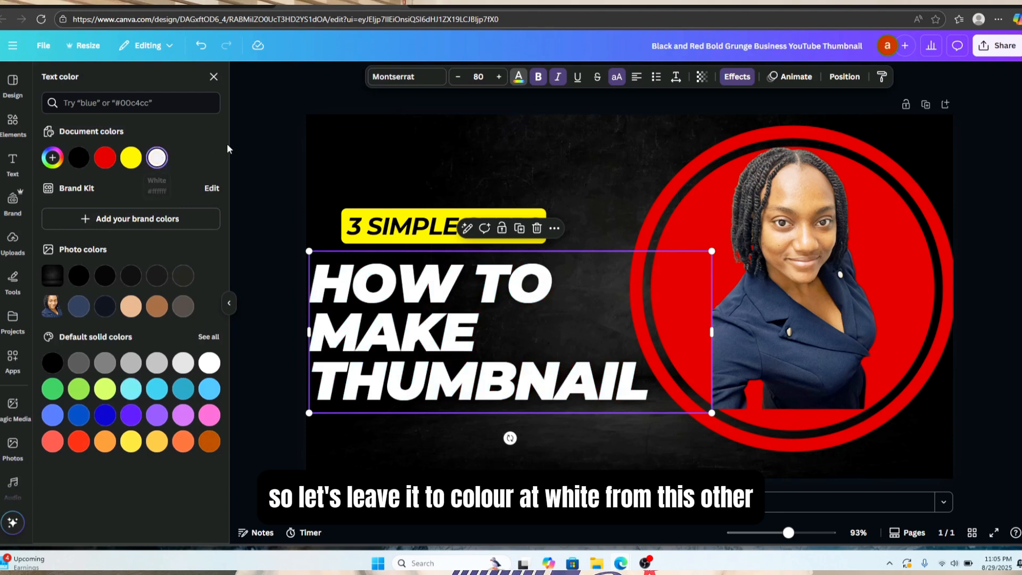
Try yellow, white, peach and brown as the "3 SIMPLE STEPS" text colour and set it back to black
{"action": "left_click", "coordinate": [392, 238]}
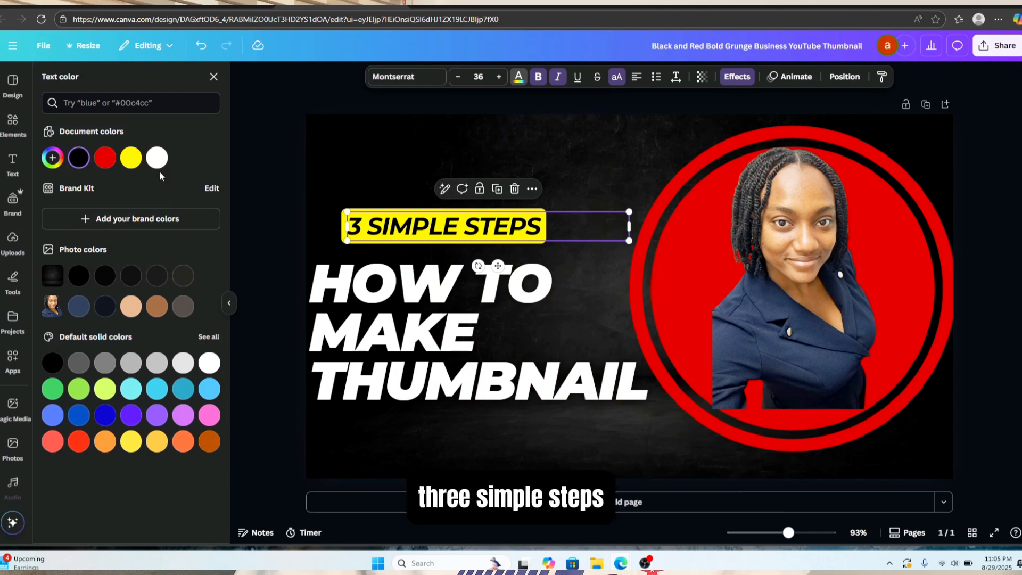
{"action": "left_click", "coordinate": [131, 159]}
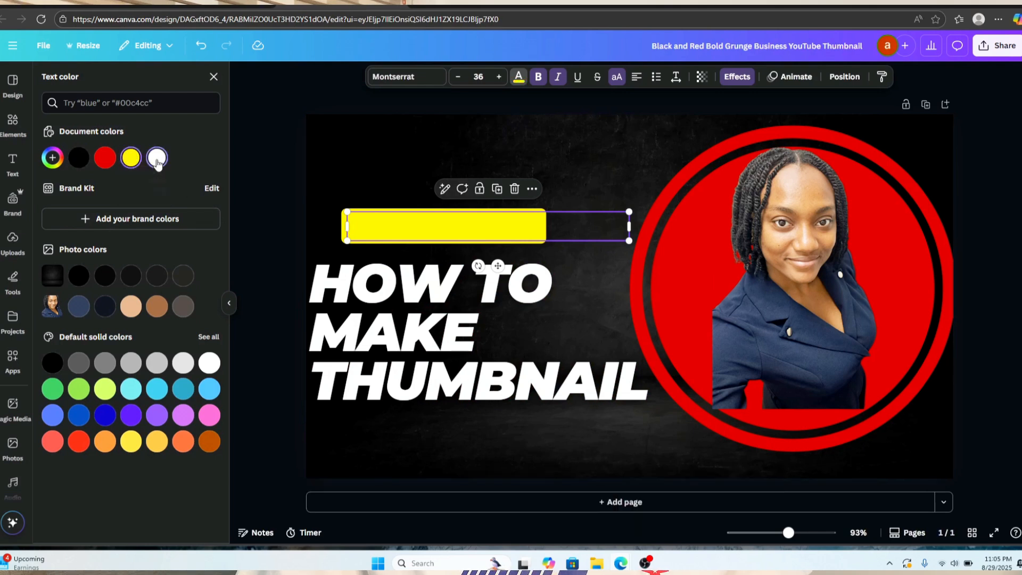
{"action": "left_click", "coordinate": [157, 158]}
{"action": "left_click", "coordinate": [131, 307]}
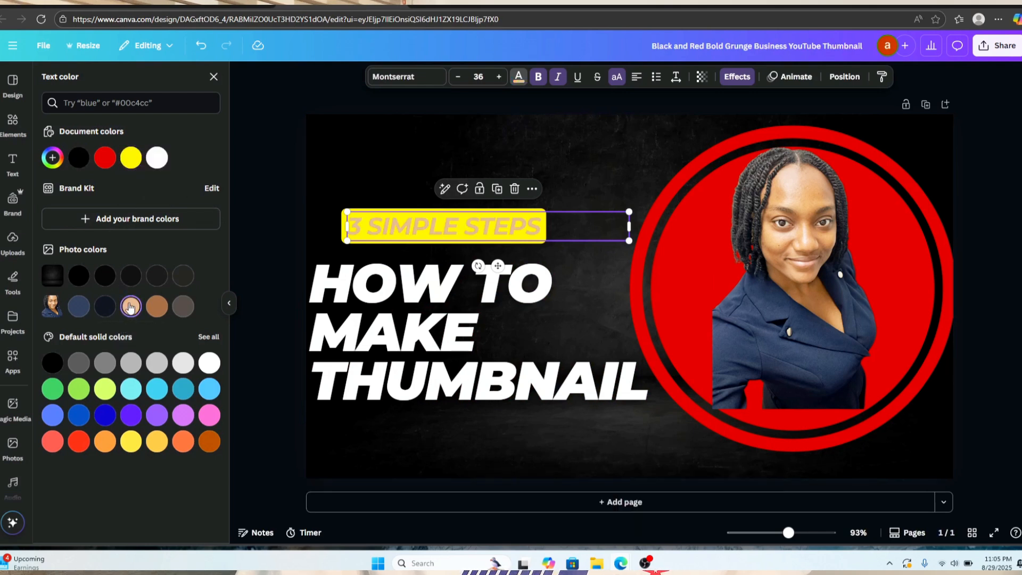
{"action": "left_click", "coordinate": [156, 308]}
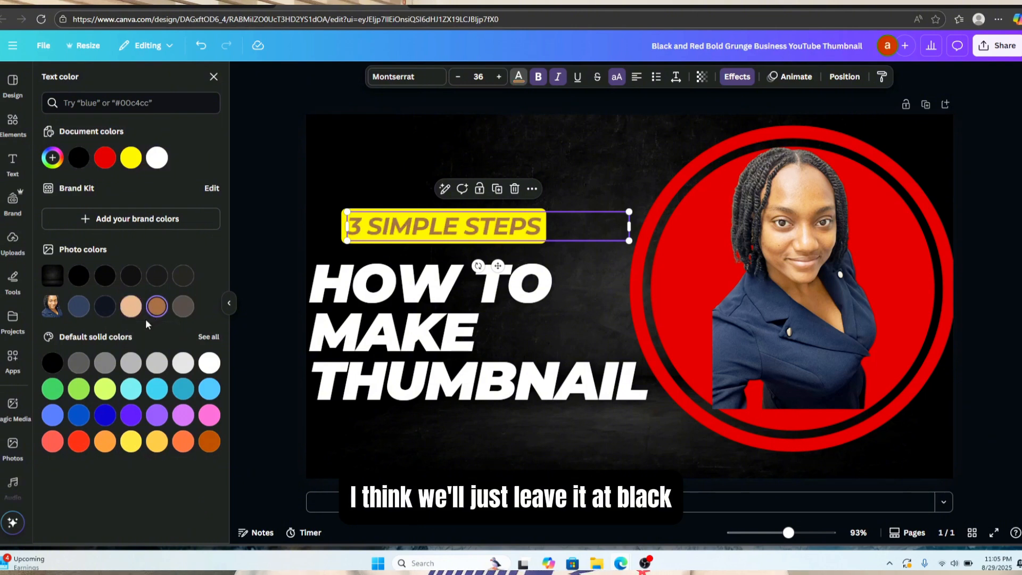
{"action": "left_click", "coordinate": [80, 159]}
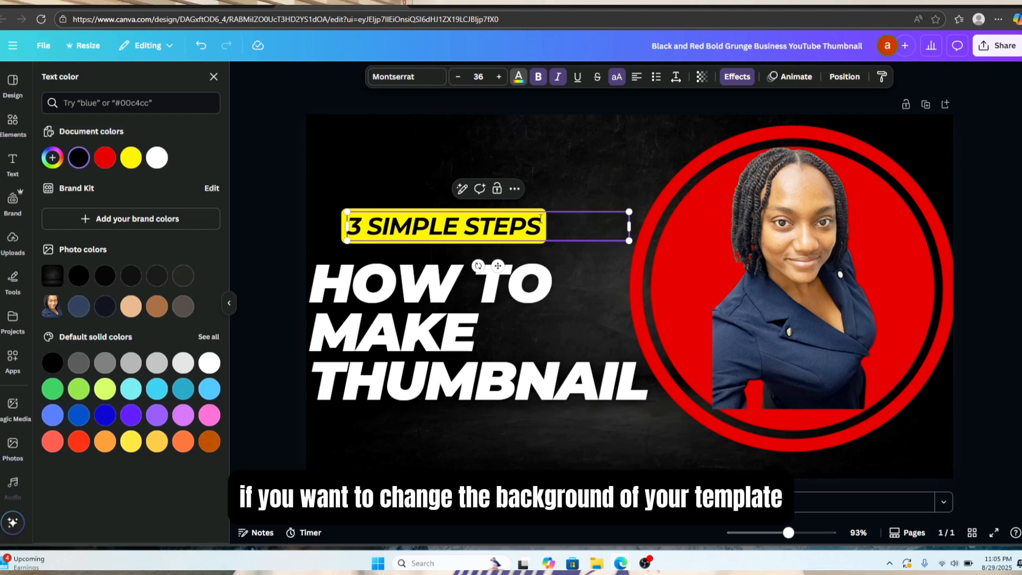
Try grey and turquoise shades on the red circle behind the portrait and settle on purple
{"action": "left_click", "coordinate": [609, 135]}
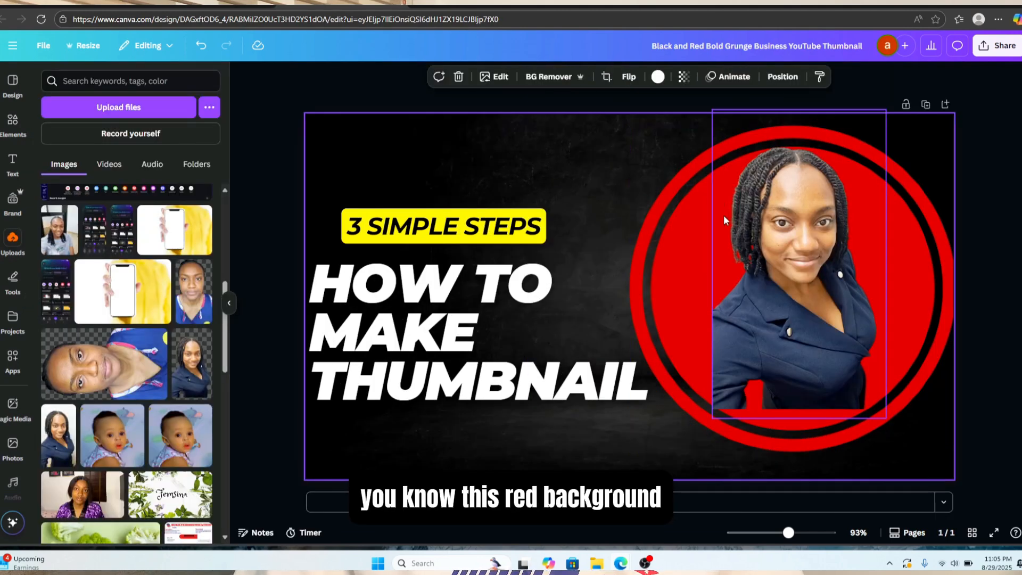
{"action": "left_click", "coordinate": [661, 221]}
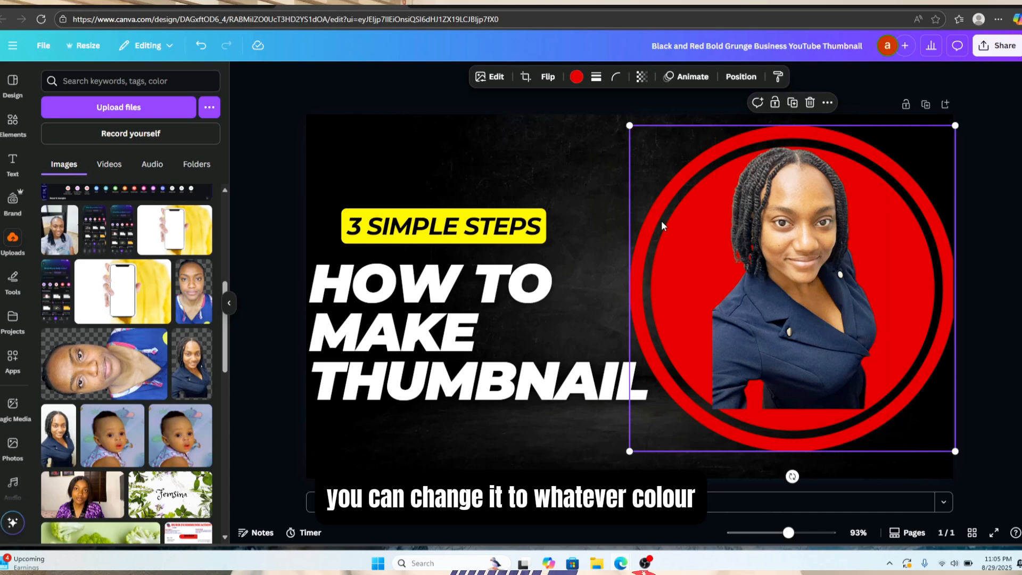
{"action": "left_click", "coordinate": [575, 77]}
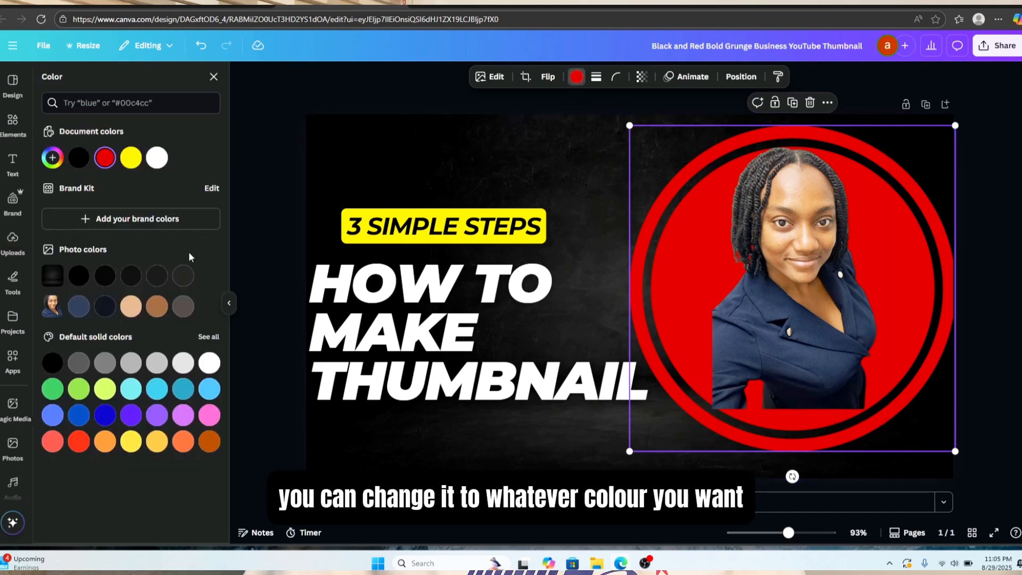
{"action": "left_click", "coordinate": [139, 366]}
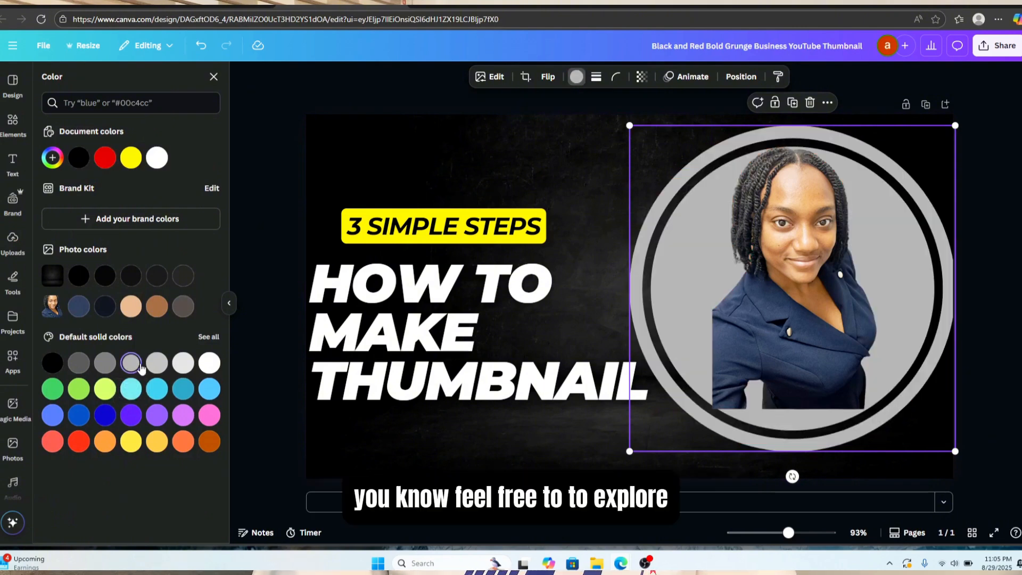
{"action": "left_click", "coordinate": [157, 365]}
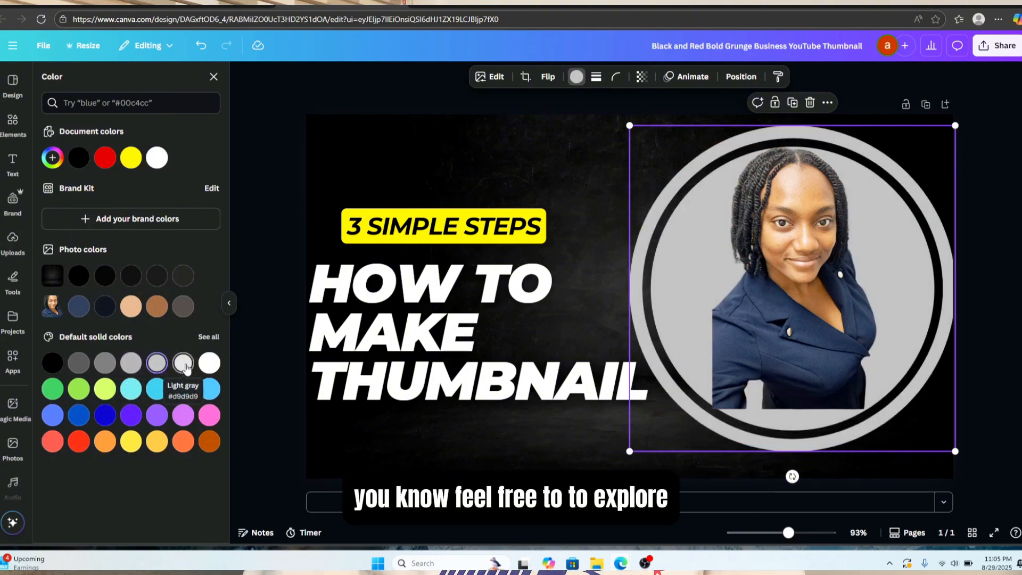
{"action": "left_click", "coordinate": [157, 393]}
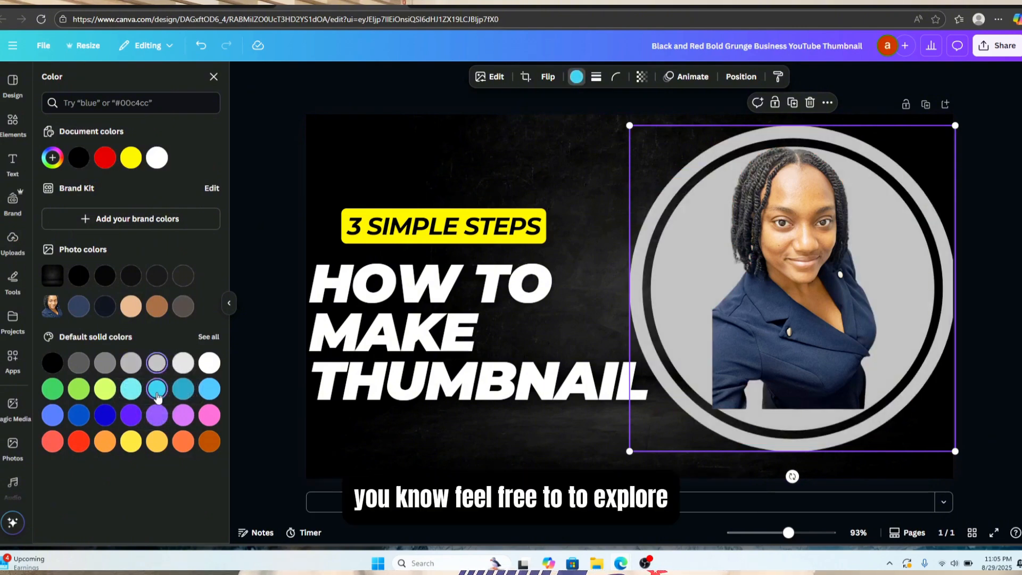
{"action": "left_click", "coordinate": [130, 392]}
{"action": "left_click", "coordinate": [129, 416]}
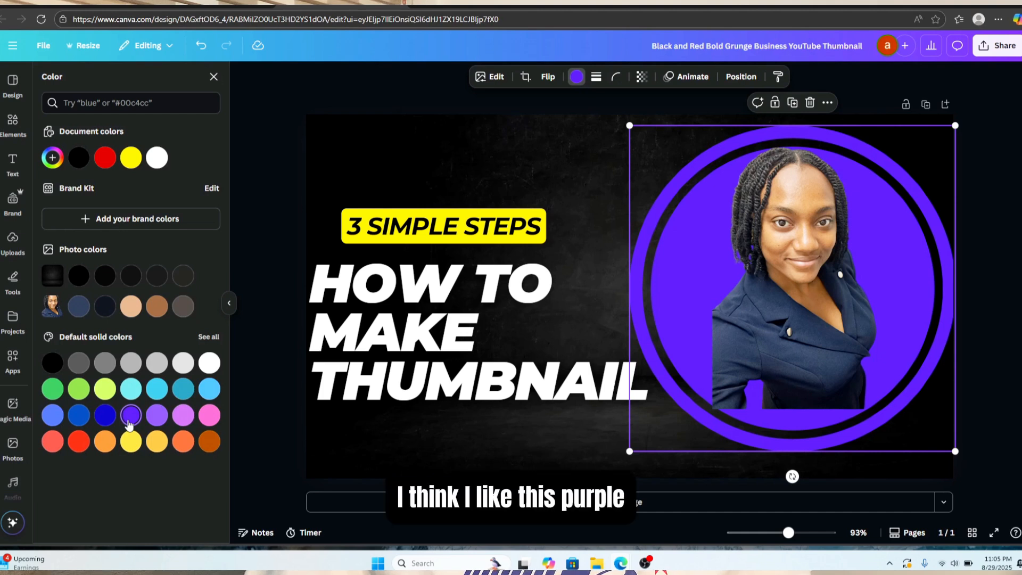
Replace the dark textured background with a solid light grey after trying turquoise, two blues and lime green
{"action": "left_click", "coordinate": [376, 170]}
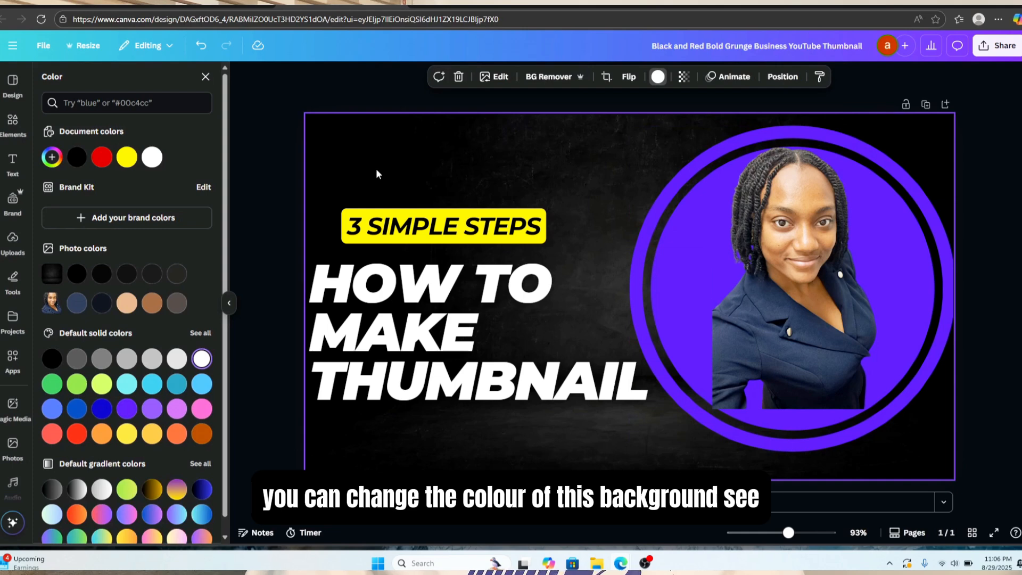
{"action": "left_click", "coordinate": [126, 383]}
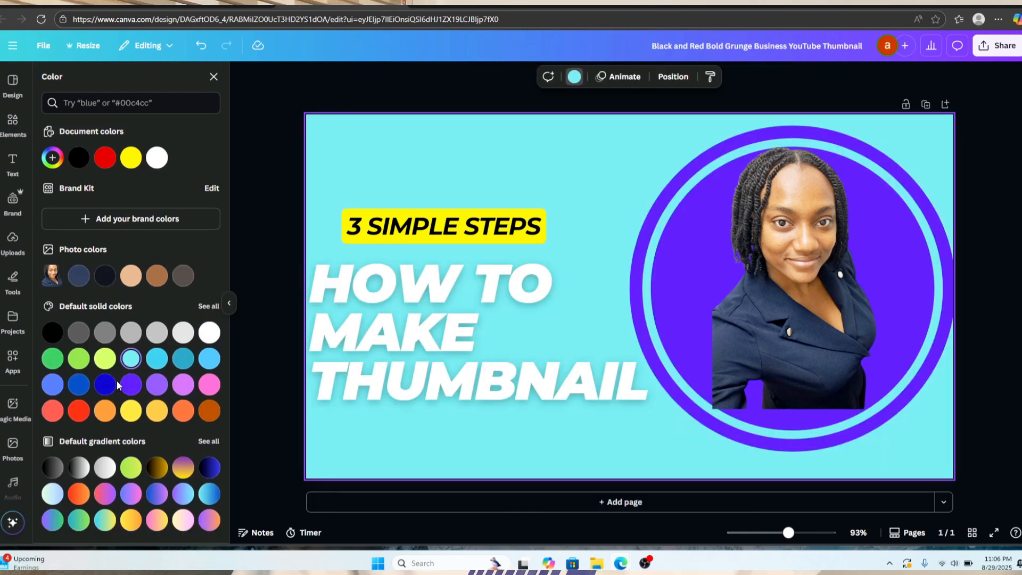
{"action": "left_click", "coordinate": [104, 384]}
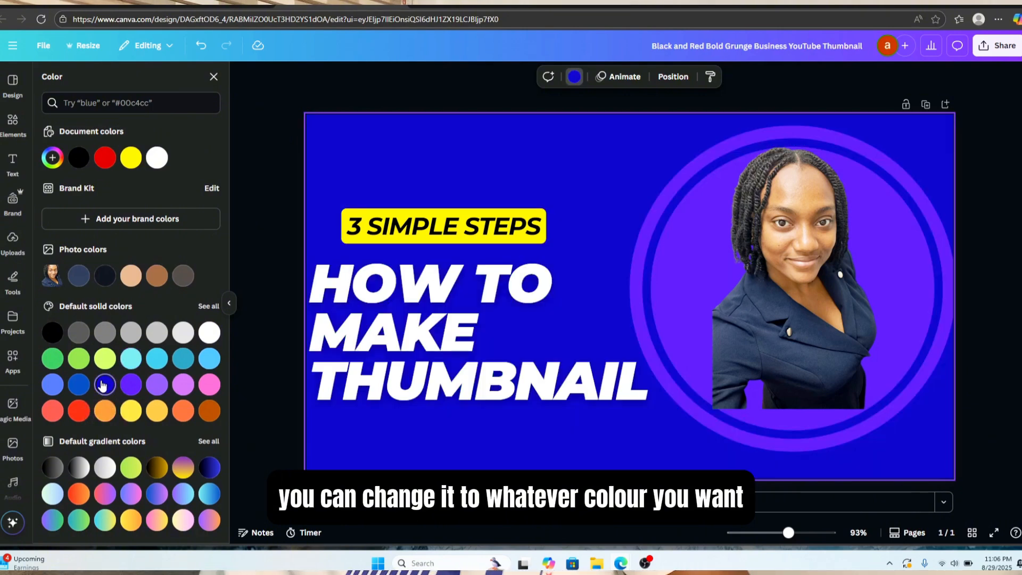
{"action": "left_click", "coordinate": [82, 391]}
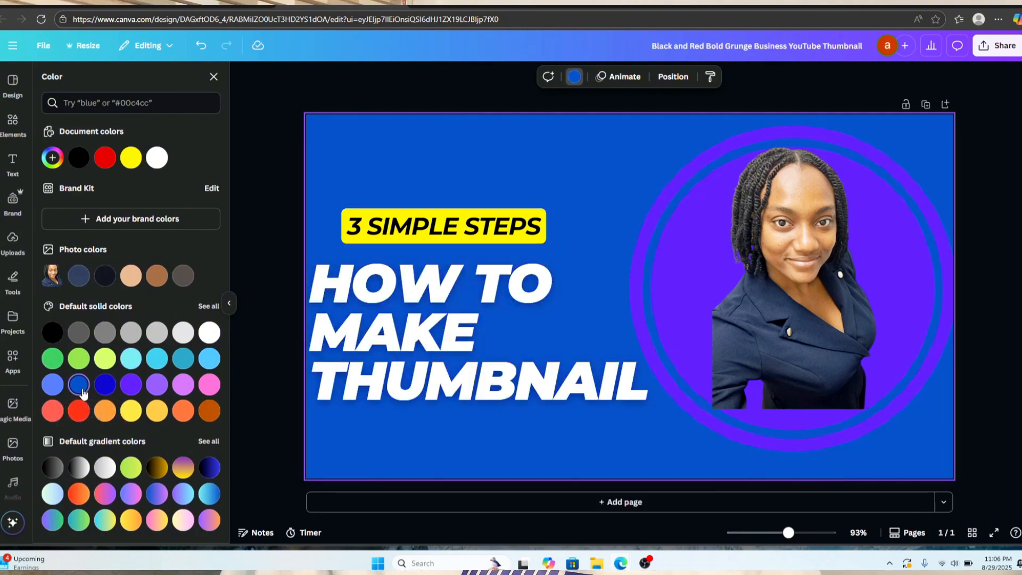
{"action": "left_click", "coordinate": [80, 360]}
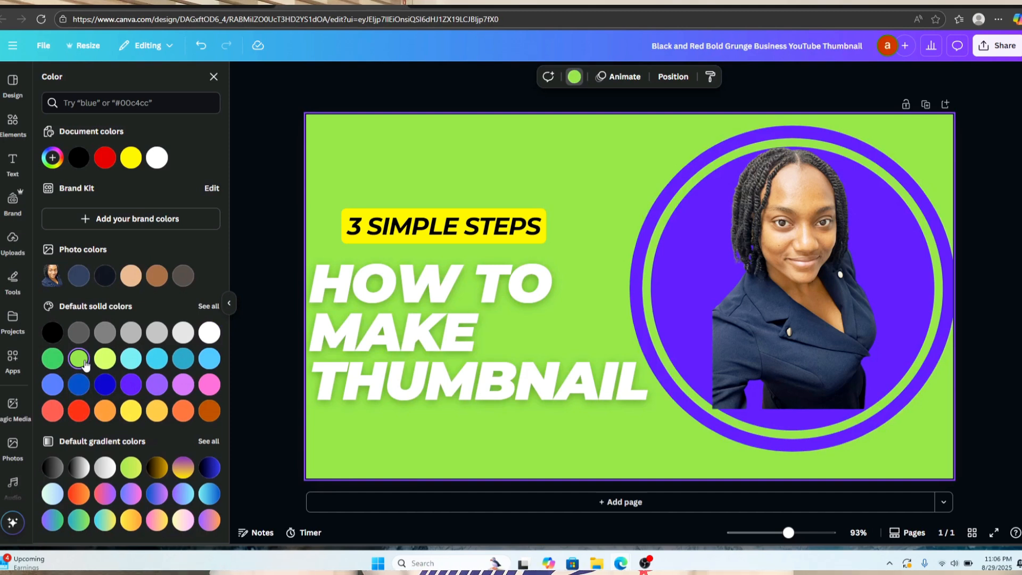
{"action": "left_click", "coordinate": [157, 336]}
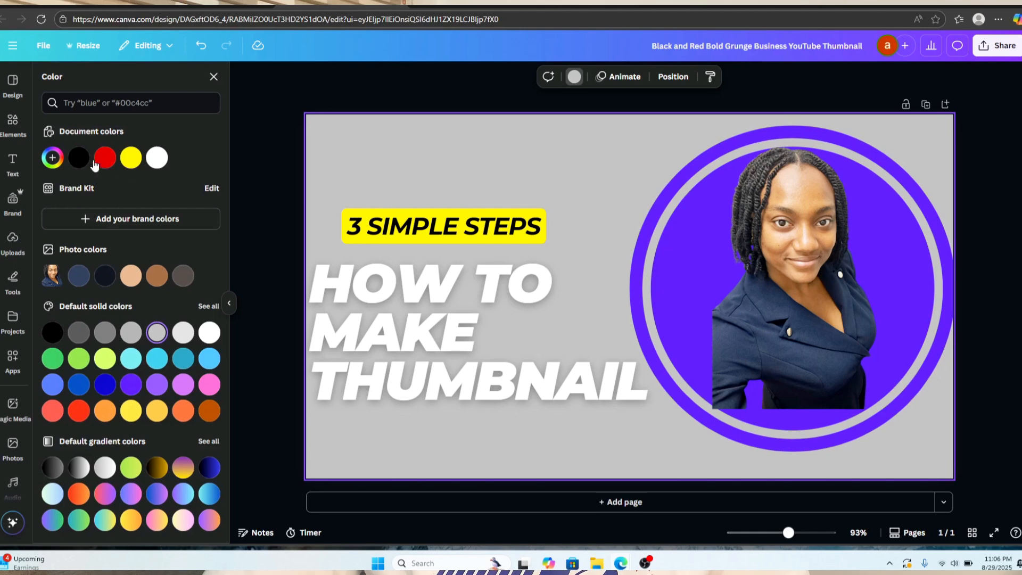
Add the recently used white glow graphic to the thumbnail and place it over the face in the portrait
{"action": "left_click", "coordinate": [15, 131]}
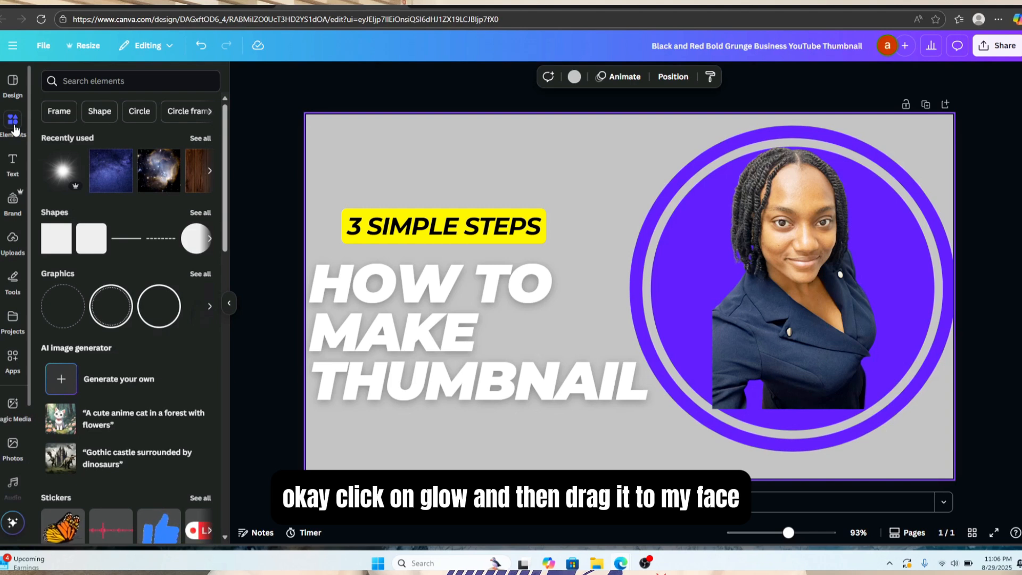
{"action": "left_click", "coordinate": [68, 174]}
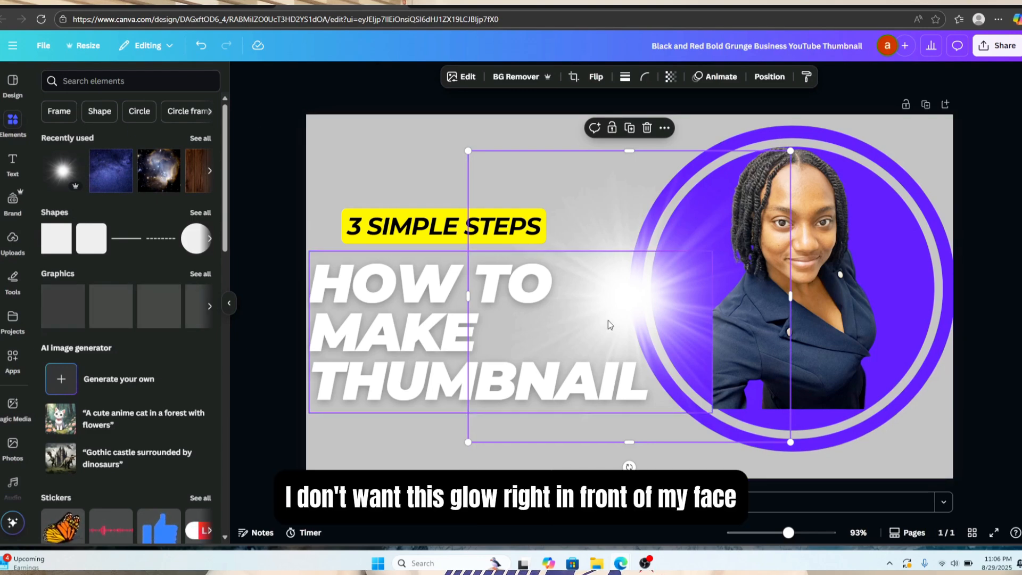
{"action": "left_click_drag", "start_coordinate": [633, 308], "coordinate": [783, 250]}
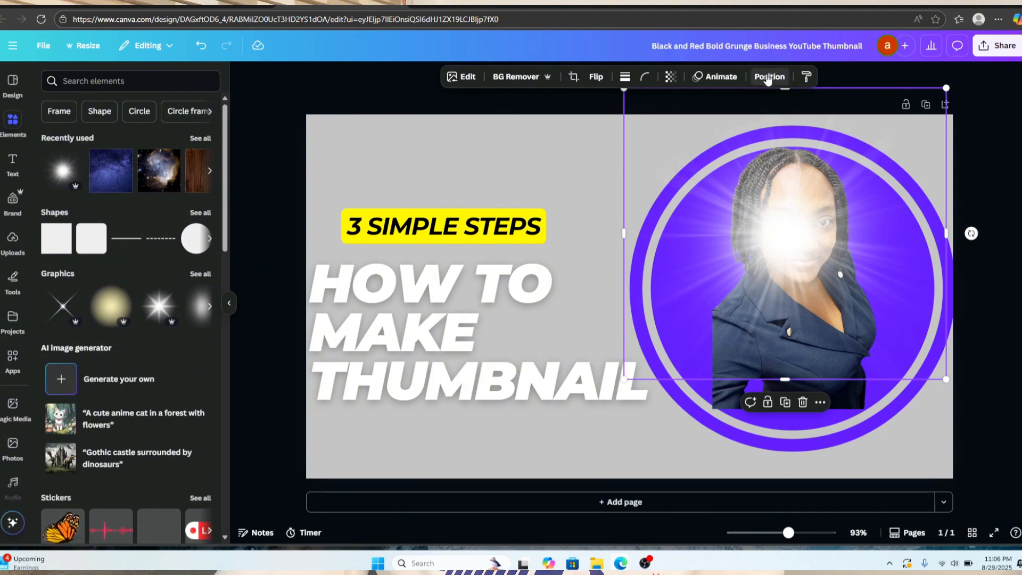
Reorder the layers so that the glow sits behind the portrait and in front of the purple circle
{"action": "left_click", "coordinate": [767, 77]}
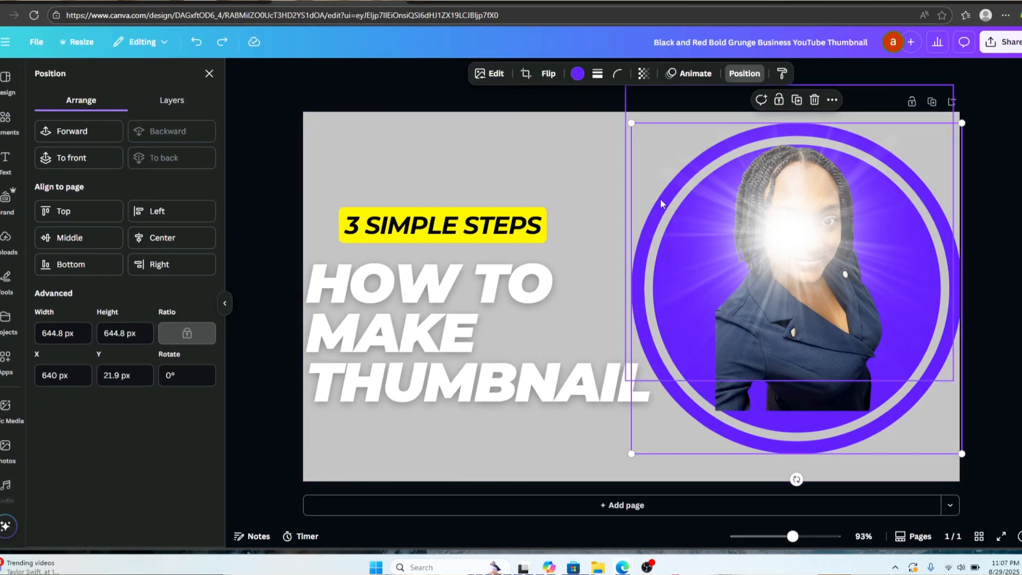
{"action": "left_click", "coordinate": [810, 225]}
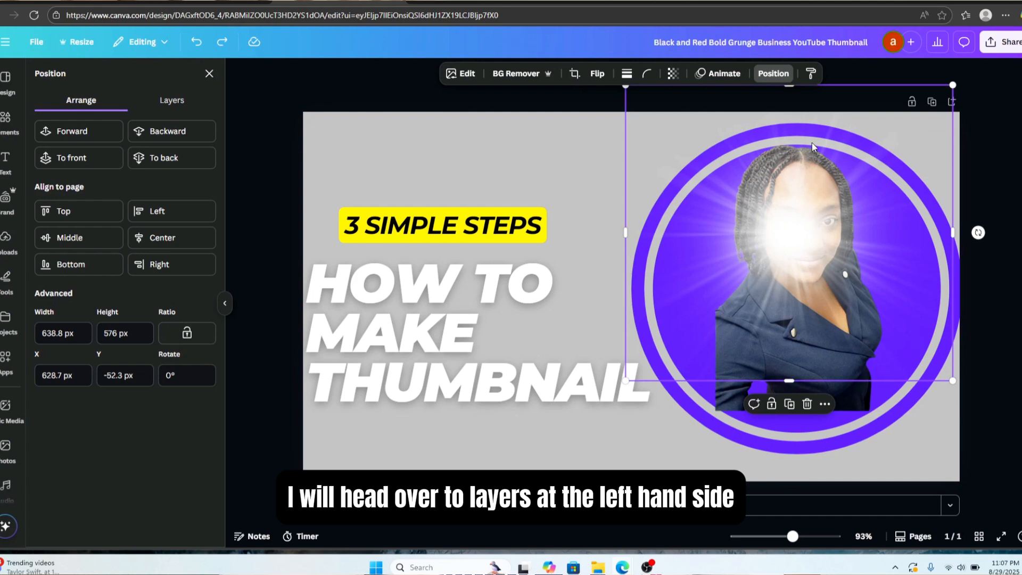
{"action": "left_click", "coordinate": [172, 101]}
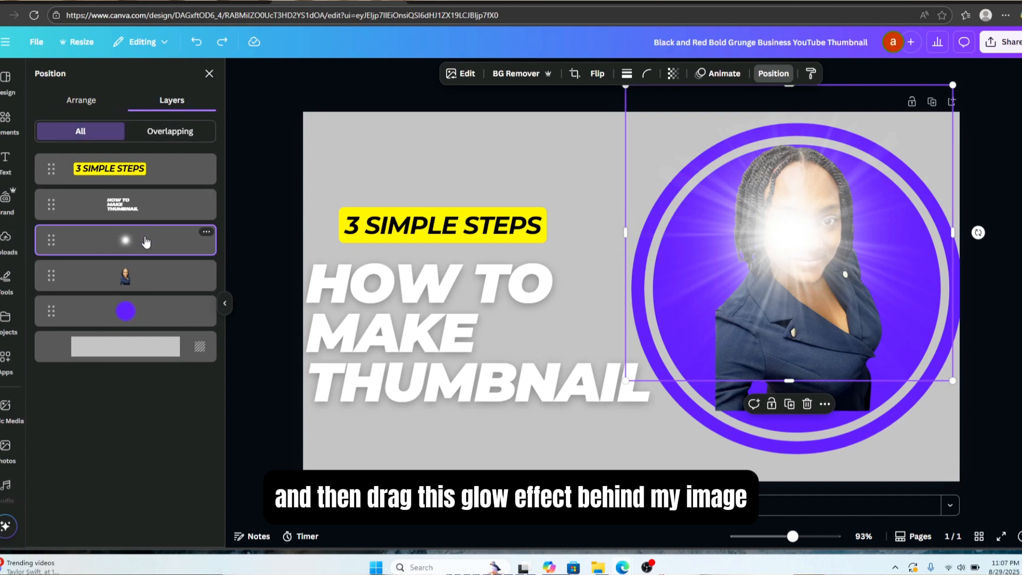
{"action": "left_click_drag", "start_coordinate": [144, 242], "coordinate": [144, 283]}
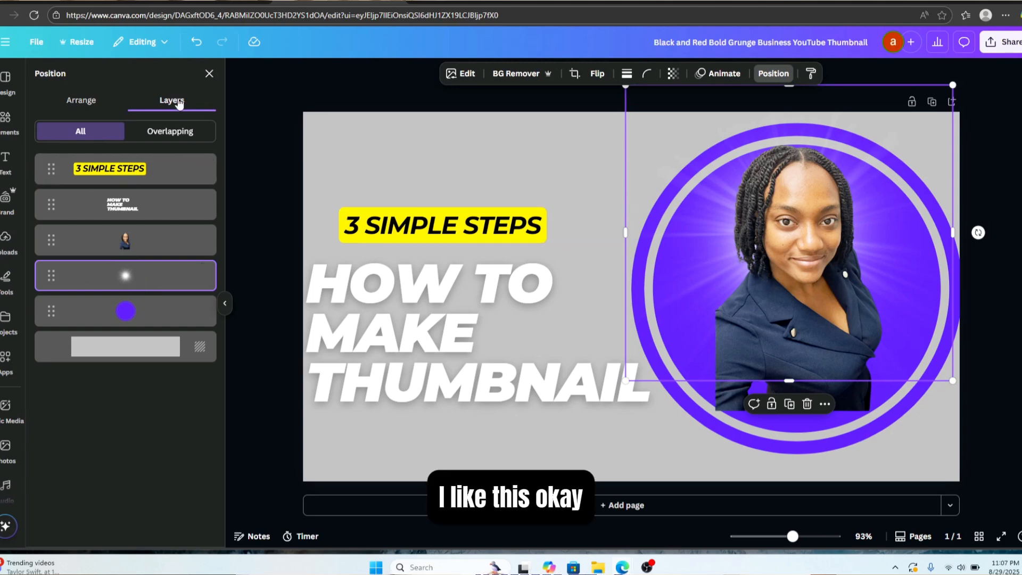
{"action": "left_click", "coordinate": [207, 74]}
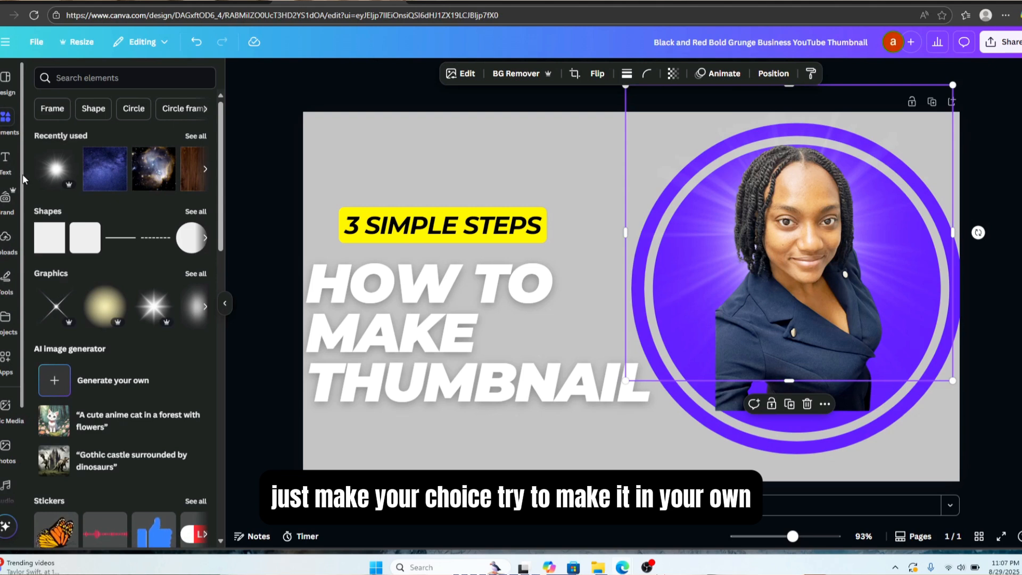
Add a text box, shrink it to about 30.7 pt and place it below the HOW TO MAKE THUMBNAIL heading
{"action": "left_click", "coordinate": [5, 166]}
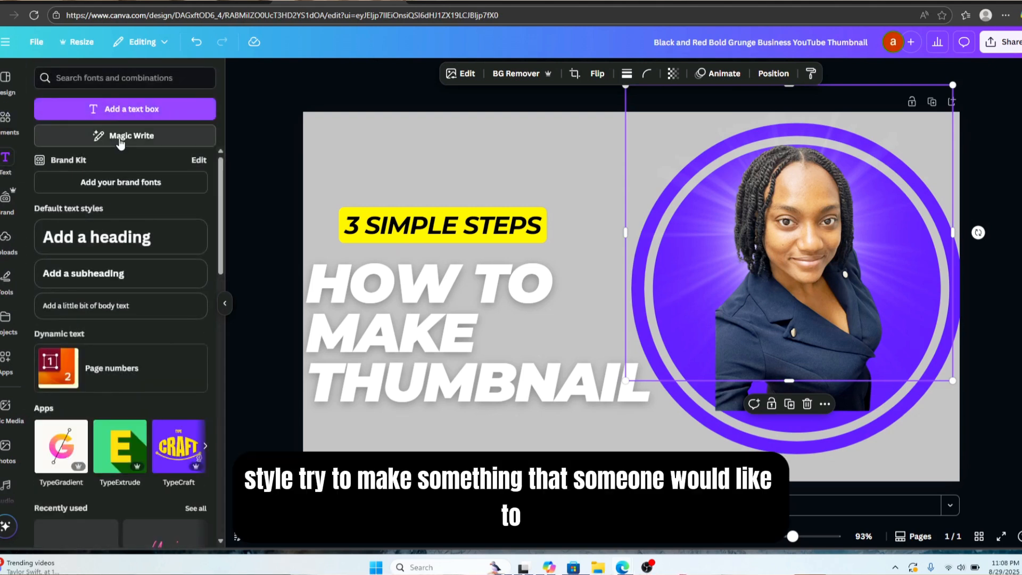
{"action": "left_click", "coordinate": [142, 110]}
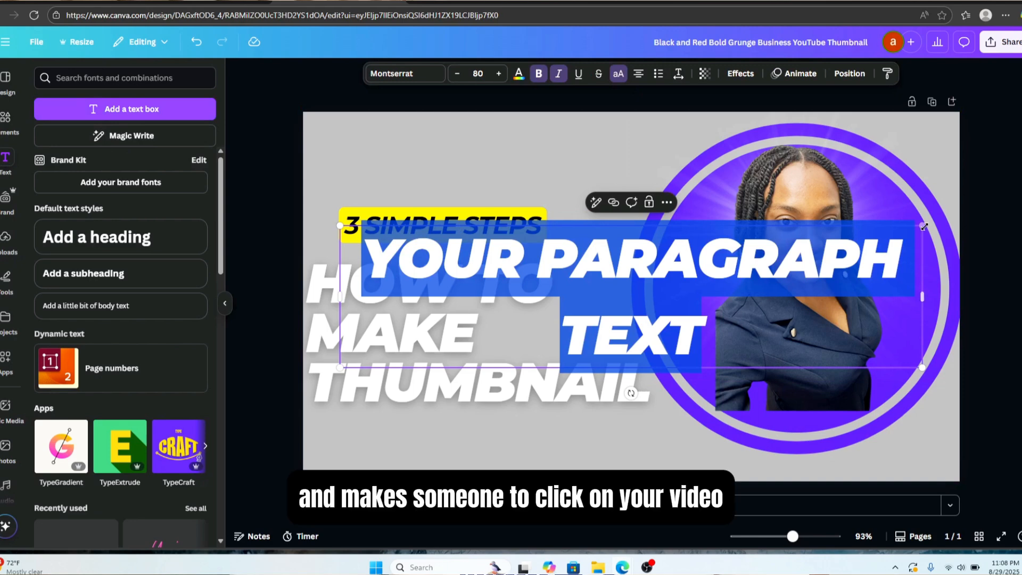
{"action": "left_click_drag", "start_coordinate": [923, 226], "coordinate": [563, 313]}
{"action": "left_click_drag", "start_coordinate": [452, 342], "coordinate": [527, 422]}
{"action": "left_click", "coordinate": [506, 340]}
{"action": "left_click", "coordinate": [537, 448]}
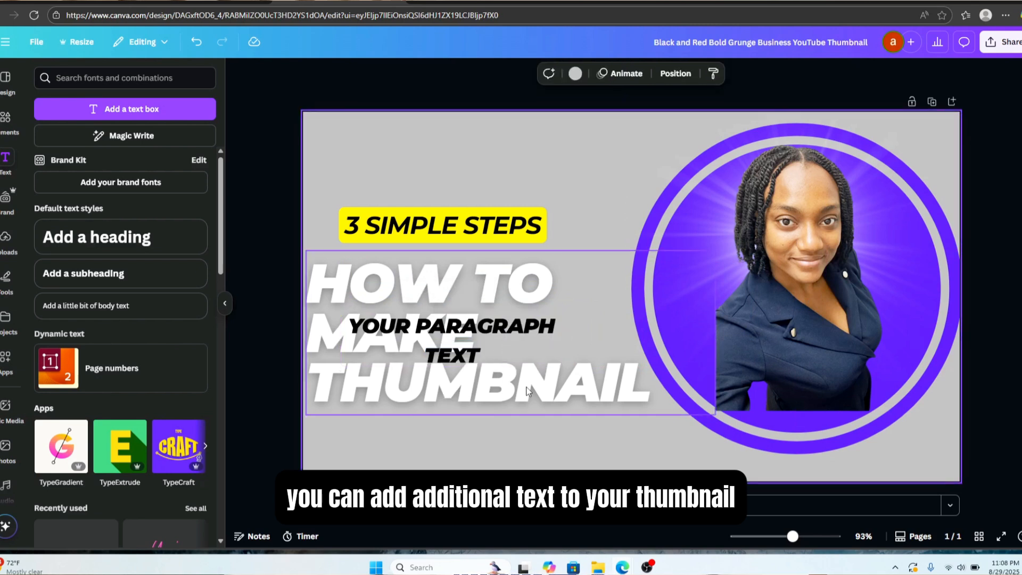
{"action": "left_click", "coordinate": [526, 351]}
{"action": "left_click_drag", "start_coordinate": [526, 351], "coordinate": [538, 453]}
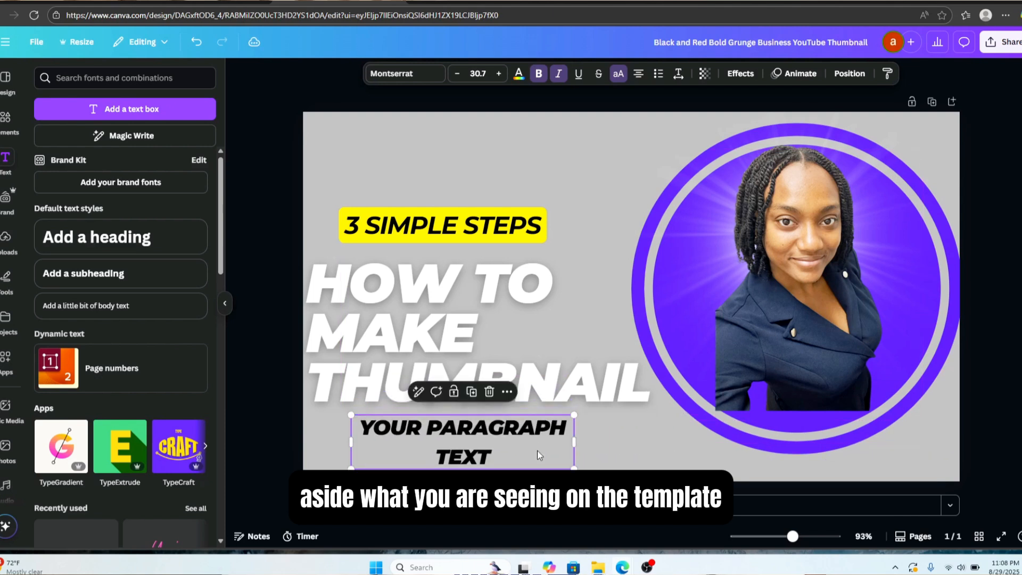
Replace the placeholder text below the heading with "quick and easy"
{"action": "double_click", "coordinate": [509, 434]}
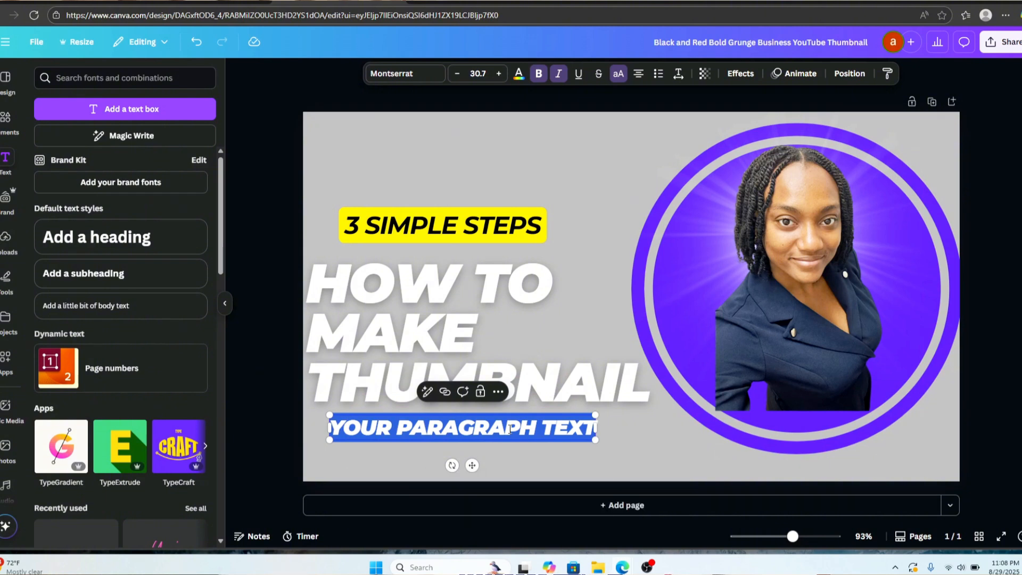
{"action": "type", "text": "q"}
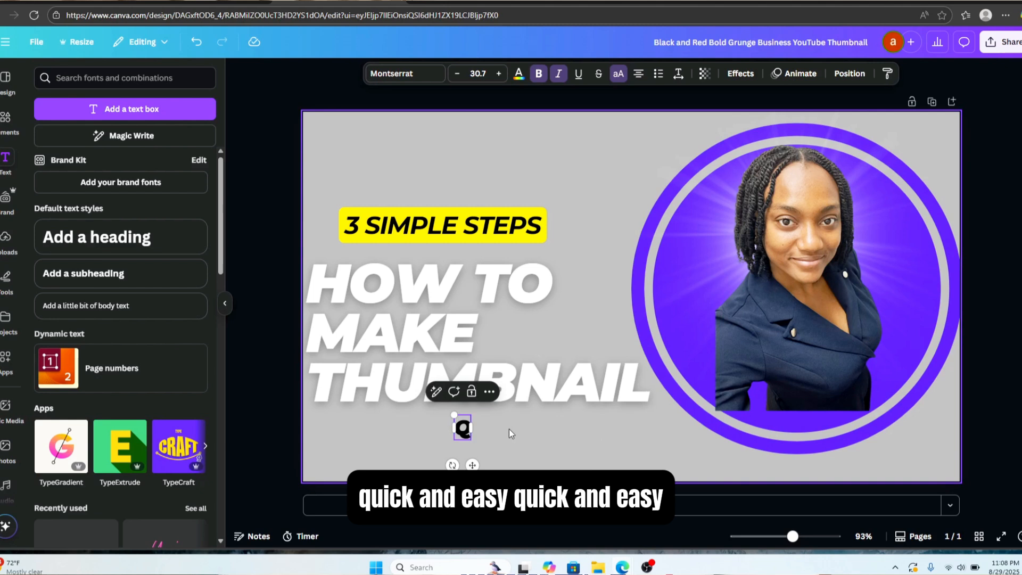
{"action": "type", "text": "uick"}
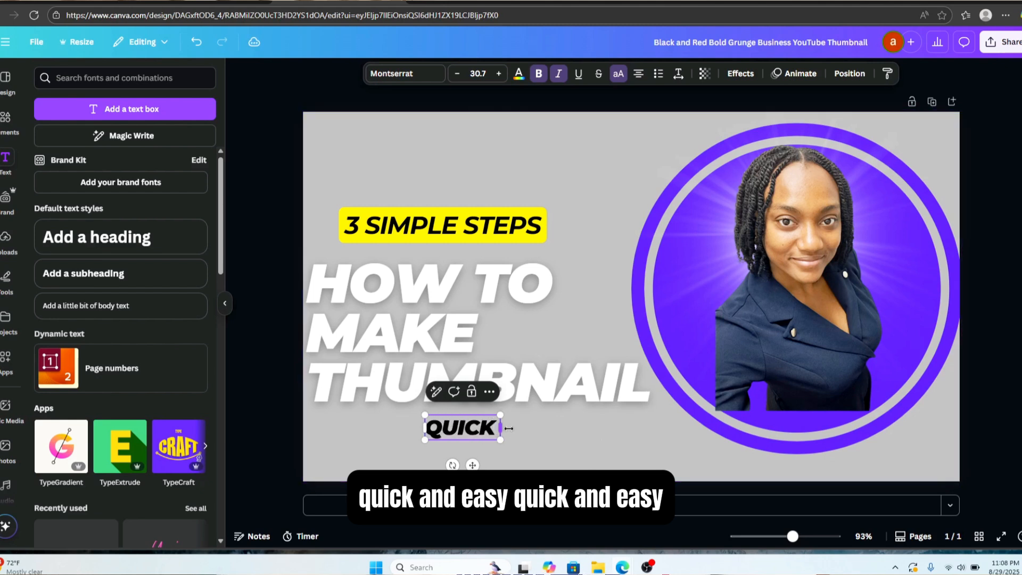
{"action": "type", "text": " and easy"}
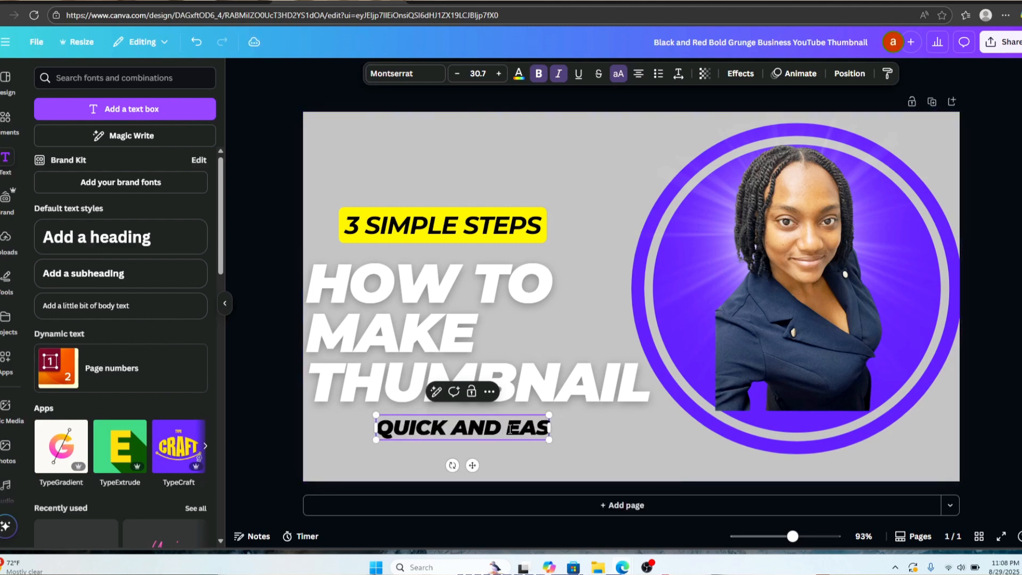
{"action": "left_click", "coordinate": [584, 451]}
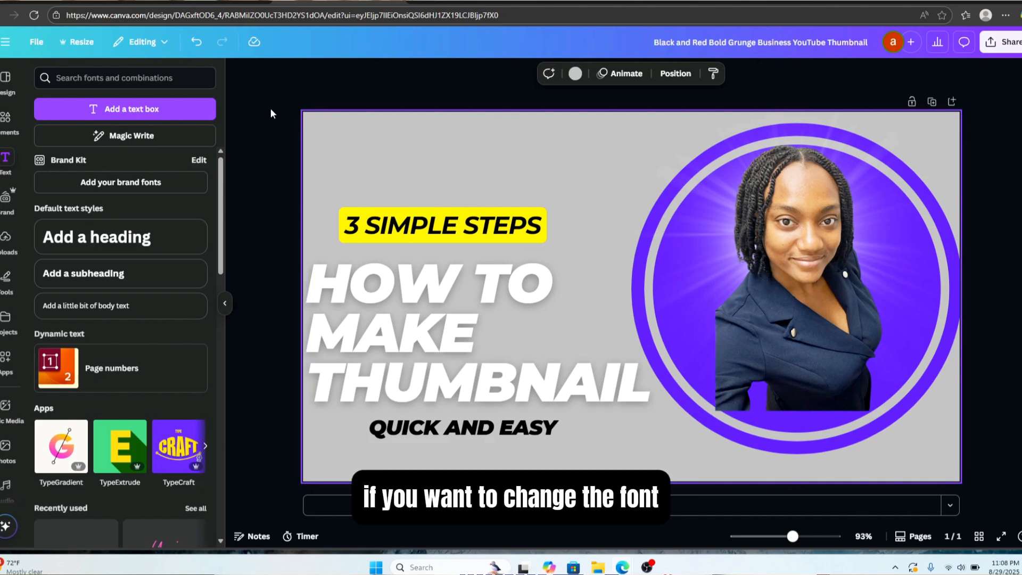
Change the font of the QUICK AND EASY text to the recommended Roca One
{"action": "left_click", "coordinate": [423, 432]}
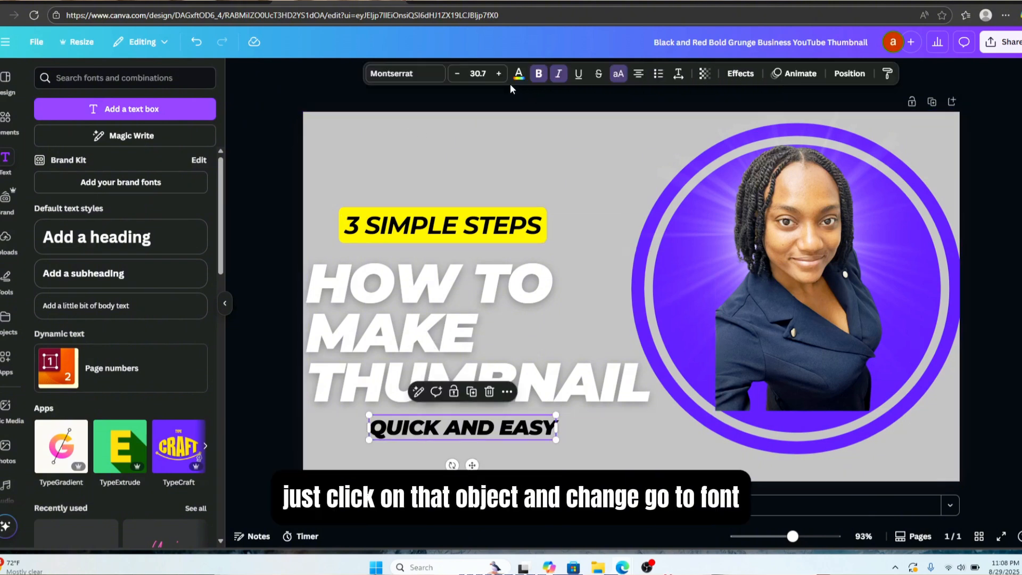
{"action": "left_click", "coordinate": [400, 74]}
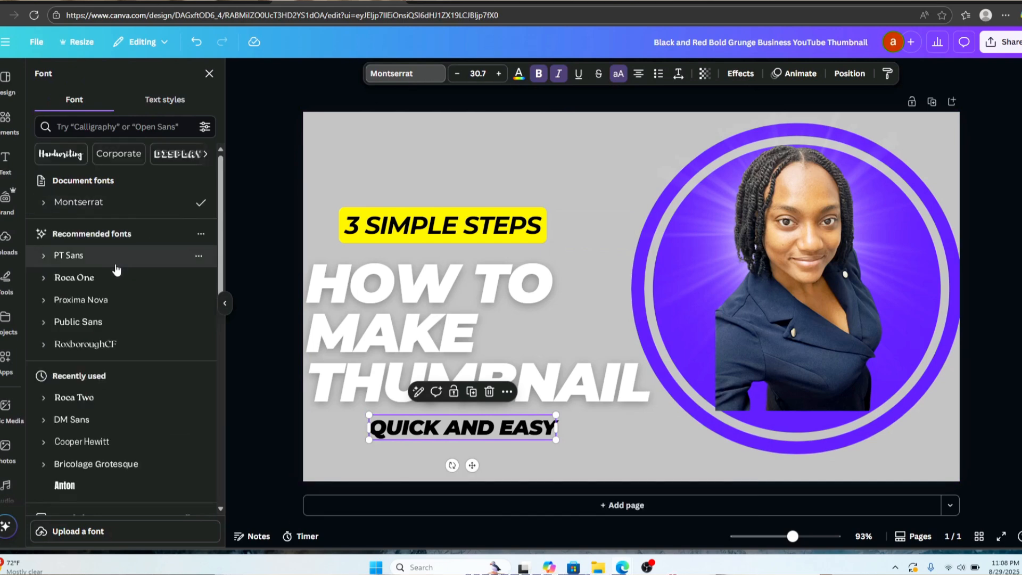
{"action": "left_click", "coordinate": [106, 273]}
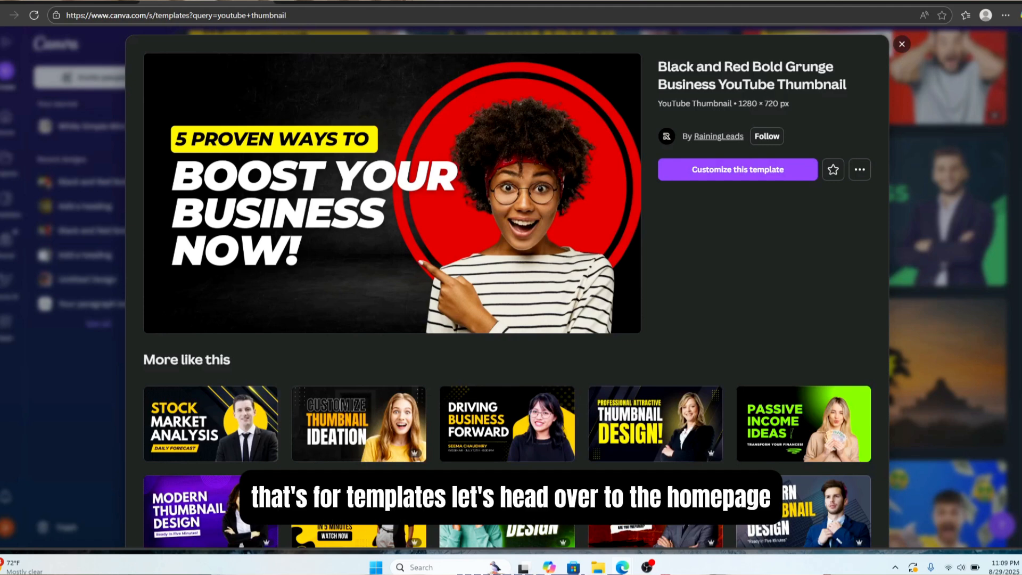
Close the template preview, create a blank YouTube thumbnail and decline opening it in the desktop app
{"action": "key", "text": "Escape"}
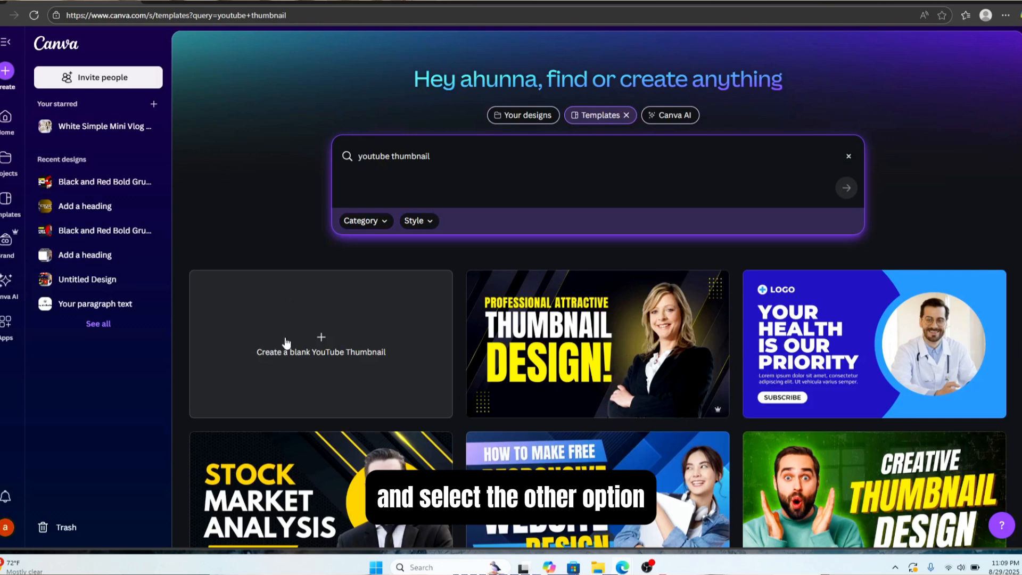
{"action": "left_click", "coordinate": [318, 339]}
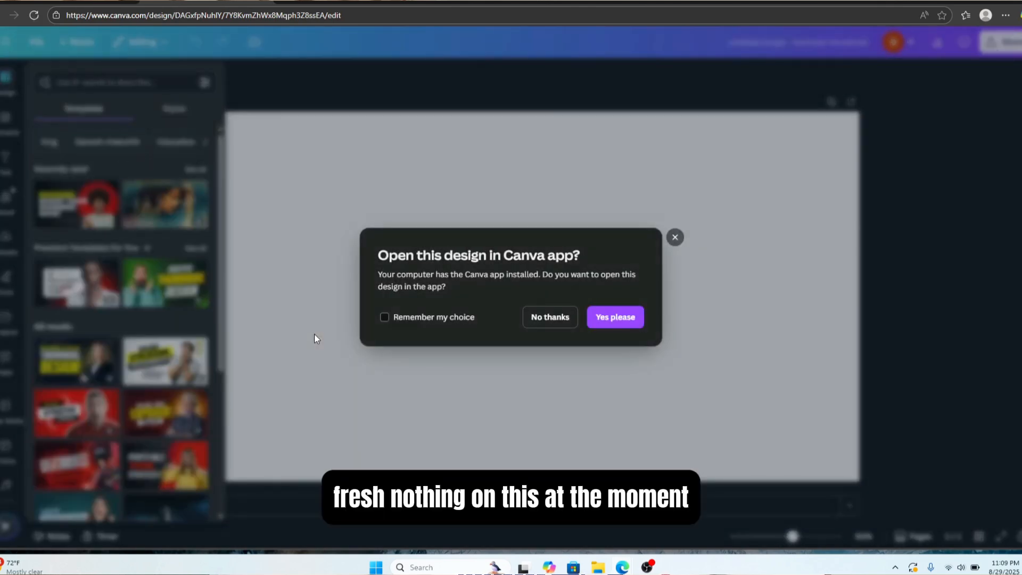
{"action": "left_click", "coordinate": [558, 316]}
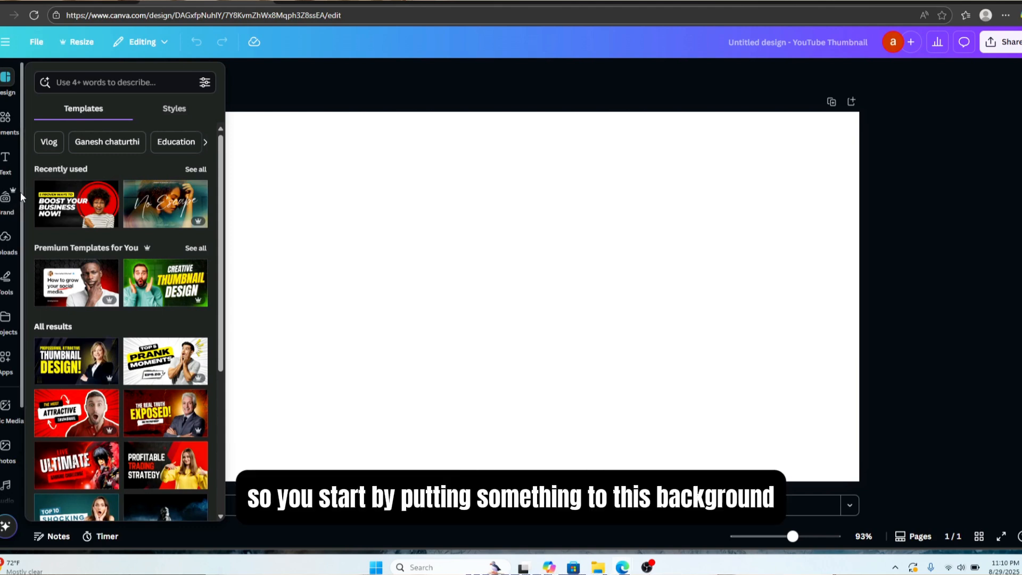
Try the recently used purple starry sky, nebula and dark wood images as the blank page's background
{"action": "left_click_drag", "start_coordinate": [21, 193], "coordinate": [21, 363]}
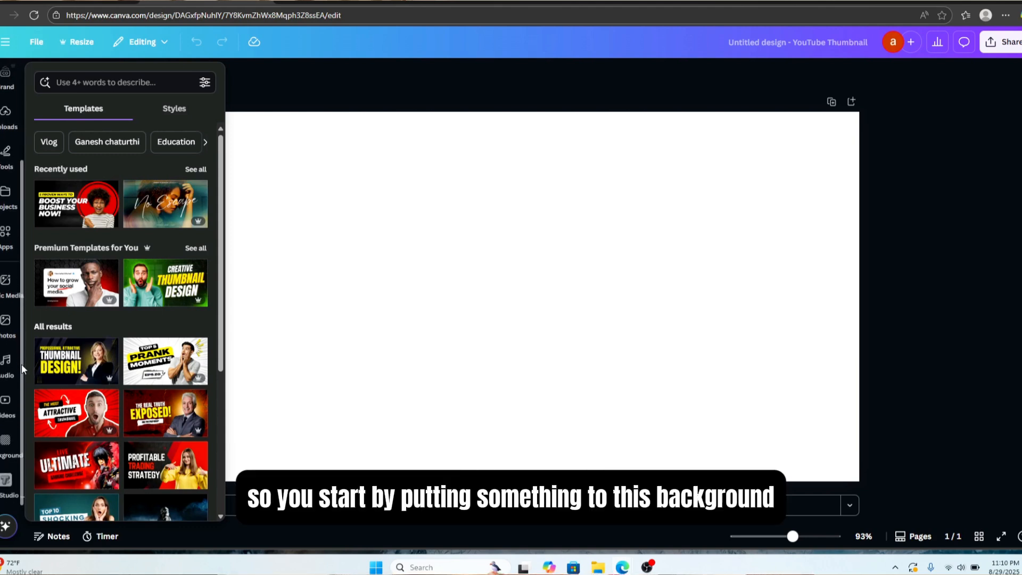
{"action": "left_click", "coordinate": [2, 447]}
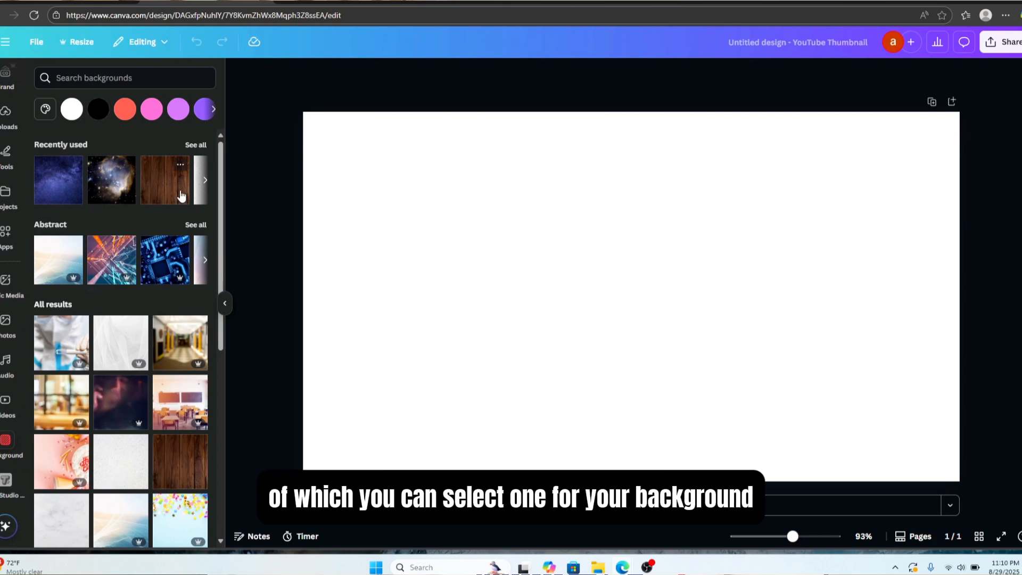
{"action": "left_click", "coordinate": [53, 190]}
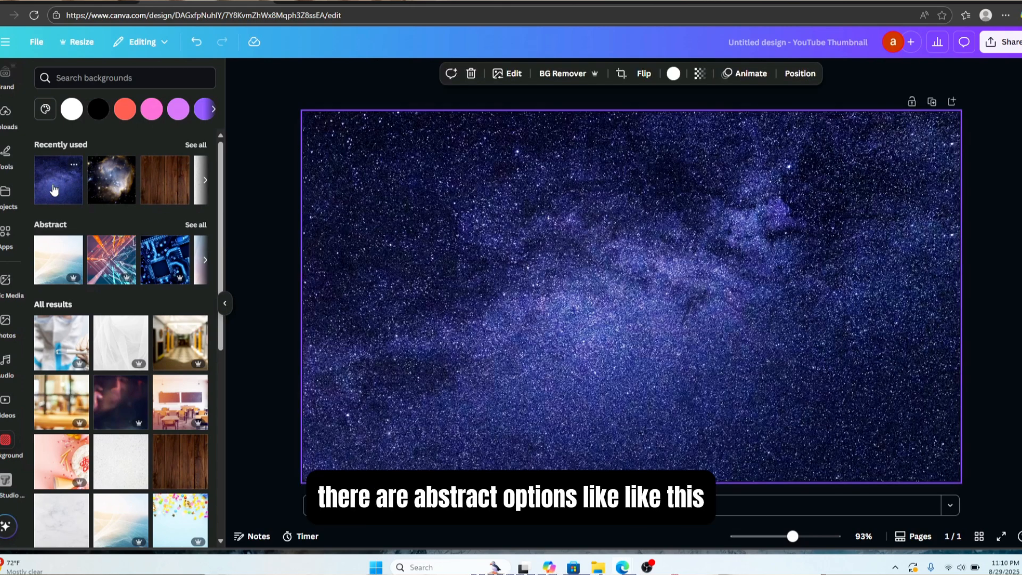
{"action": "left_click", "coordinate": [109, 182]}
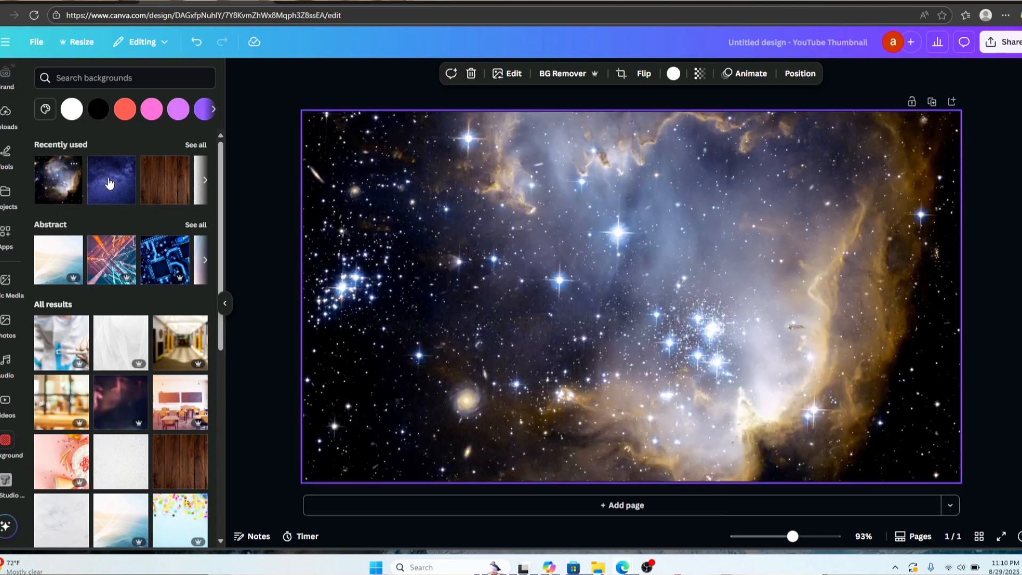
{"action": "left_click", "coordinate": [167, 186]}
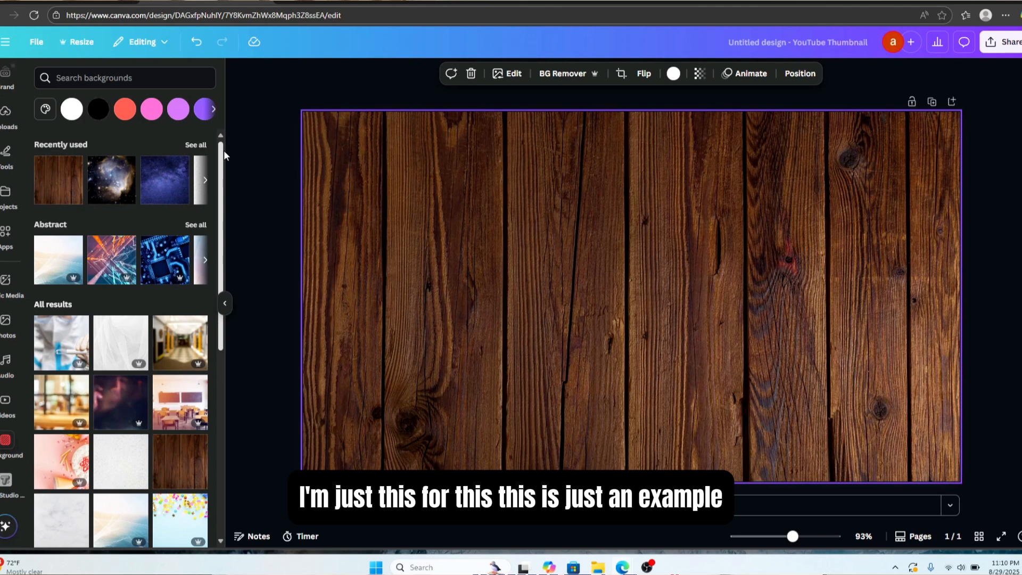
{"action": "left_click_drag", "start_coordinate": [224, 150], "coordinate": [230, 122]}
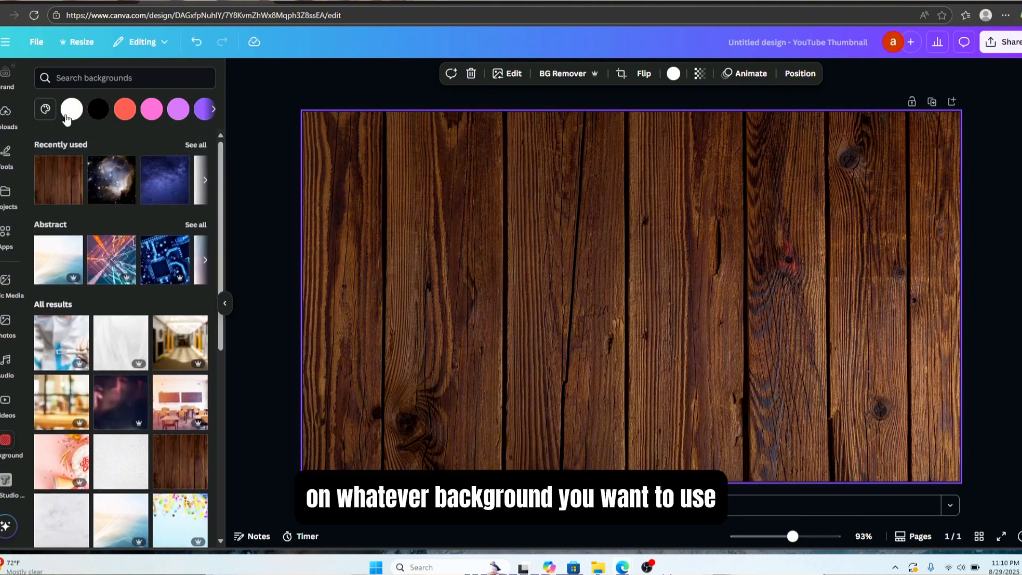
Try plain black, coral red, pink and light purple as the page background
{"action": "left_click", "coordinate": [102, 110]}
{"action": "left_click", "coordinate": [124, 110]}
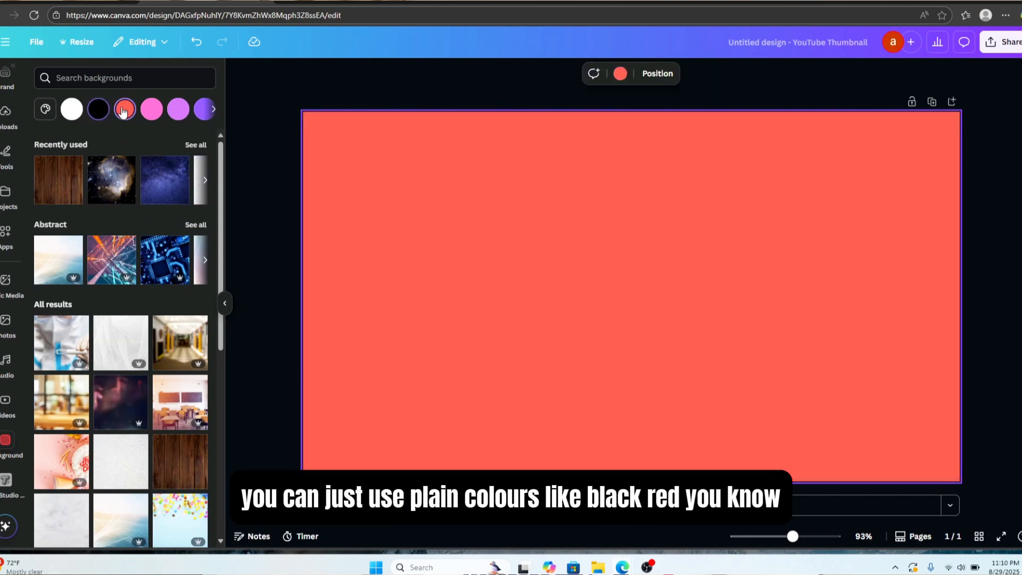
{"action": "left_click", "coordinate": [151, 112]}
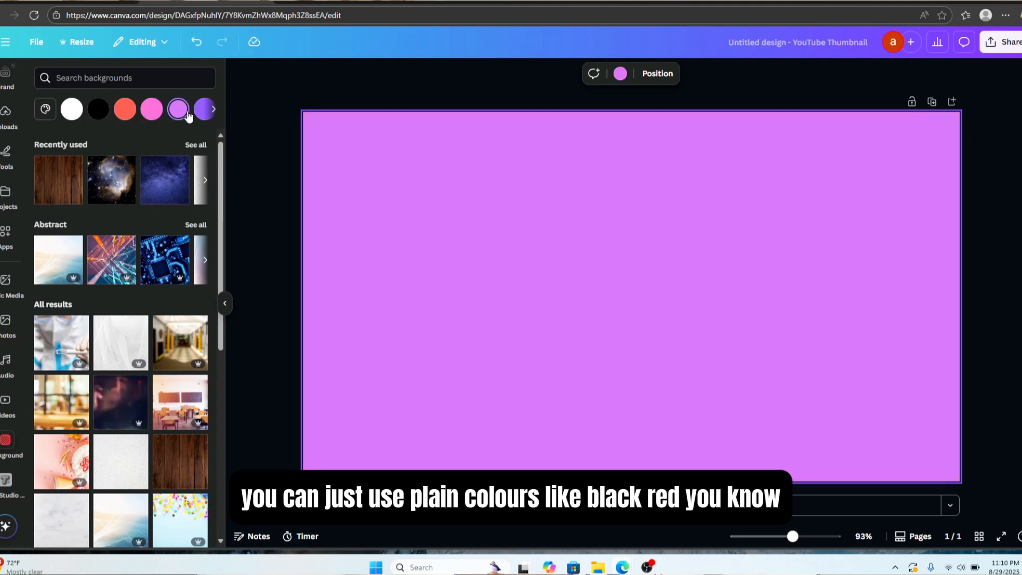
Try several default gradients on the page background and settle on the black-to-gold linear gradient (#000000, #c89116)
{"action": "left_click", "coordinate": [46, 109]}
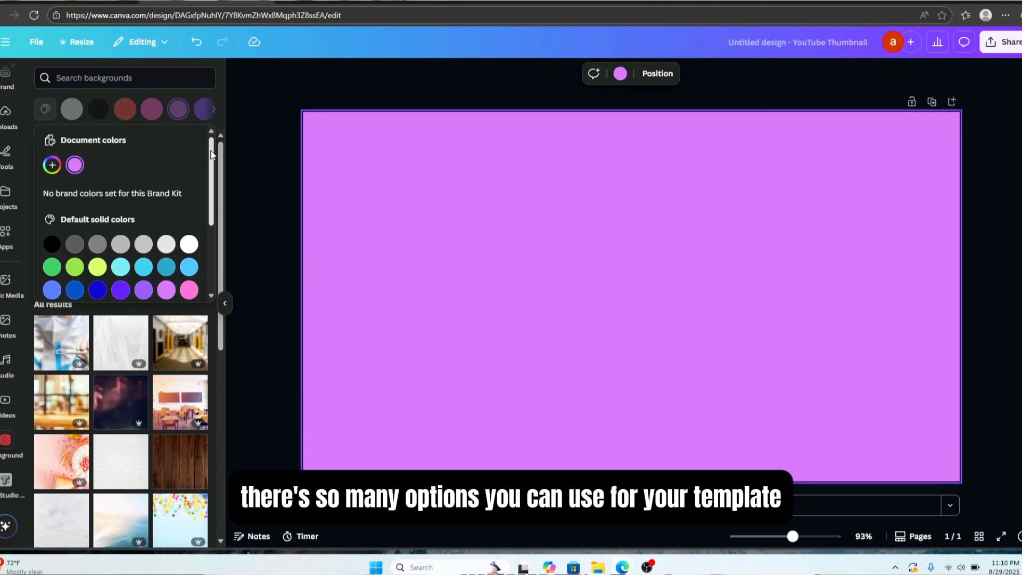
{"action": "left_click_drag", "start_coordinate": [211, 155], "coordinate": [213, 234]}
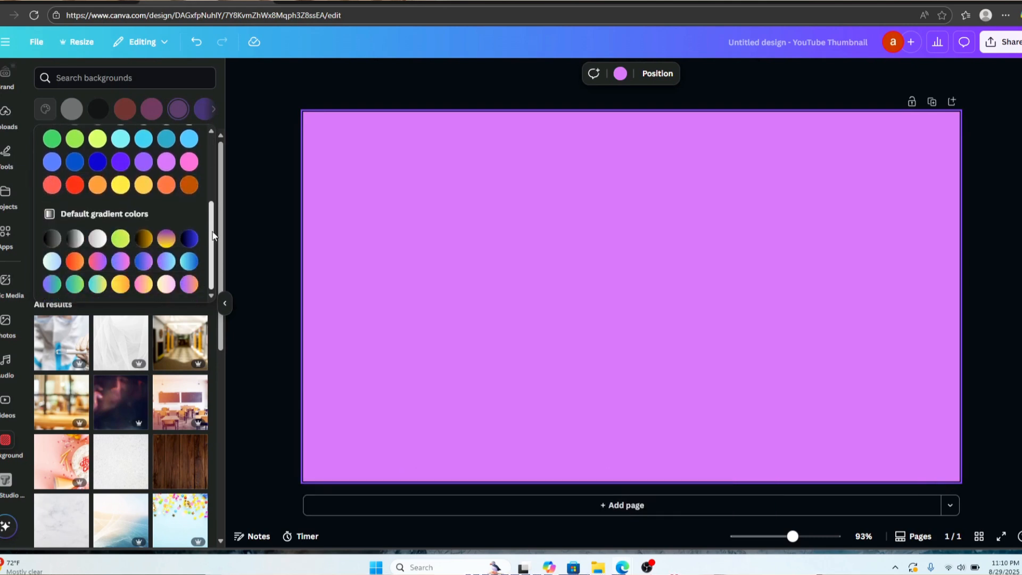
{"action": "left_click", "coordinate": [52, 240]}
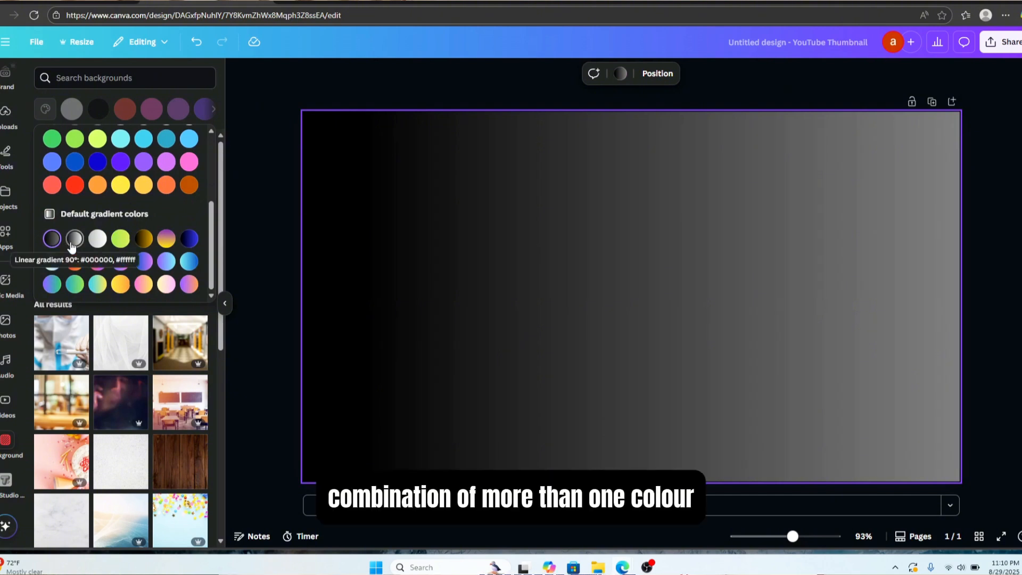
{"action": "left_click", "coordinate": [75, 240]}
{"action": "left_click", "coordinate": [122, 240]}
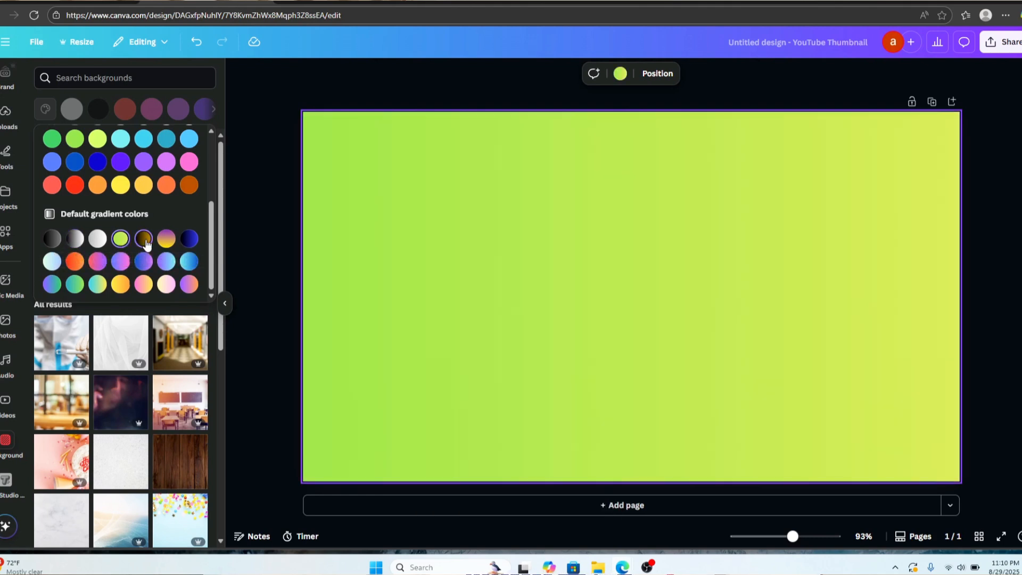
{"action": "left_click", "coordinate": [144, 242]}
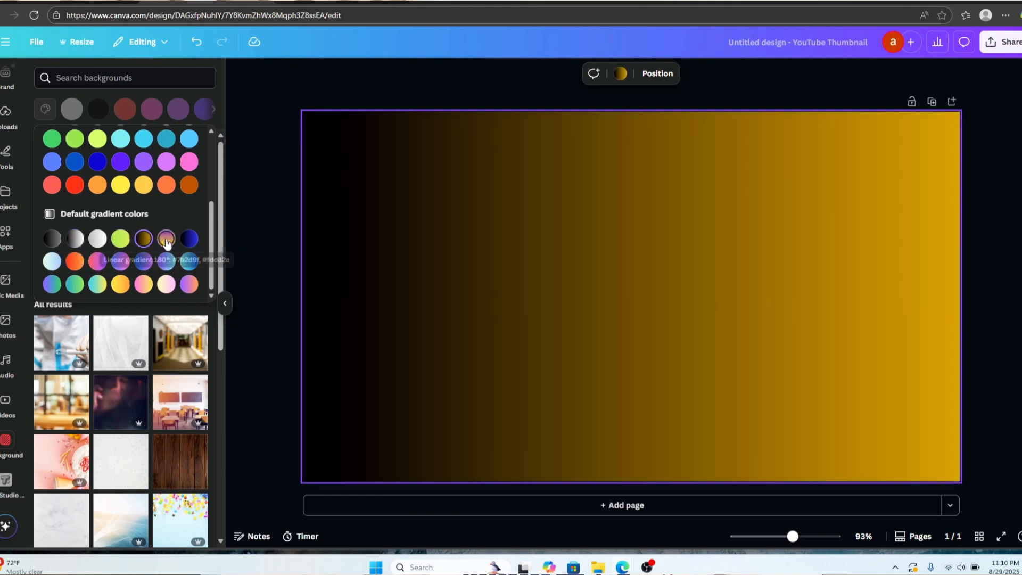
{"action": "left_click", "coordinate": [166, 240]}
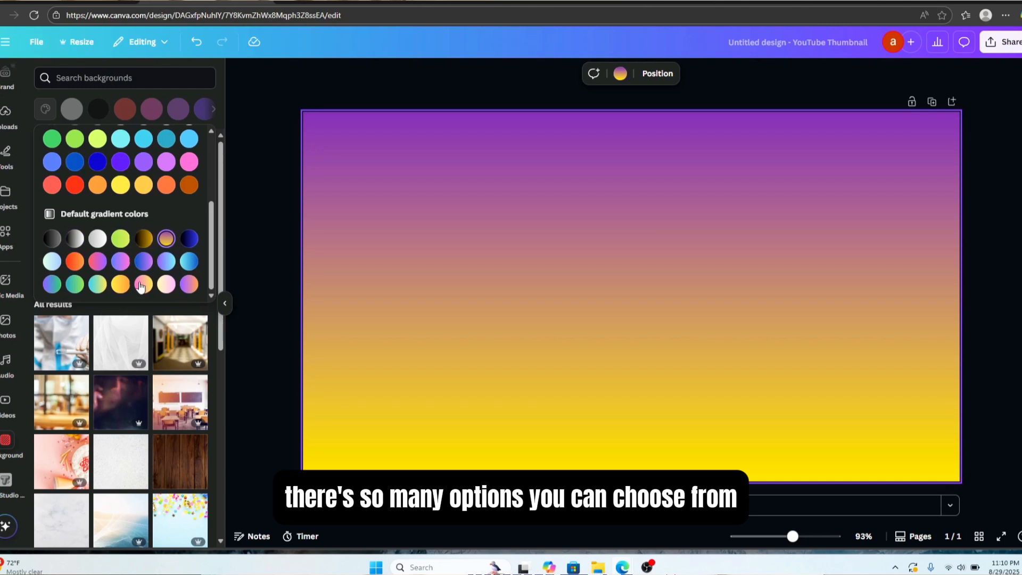
{"action": "left_click", "coordinate": [142, 265]}
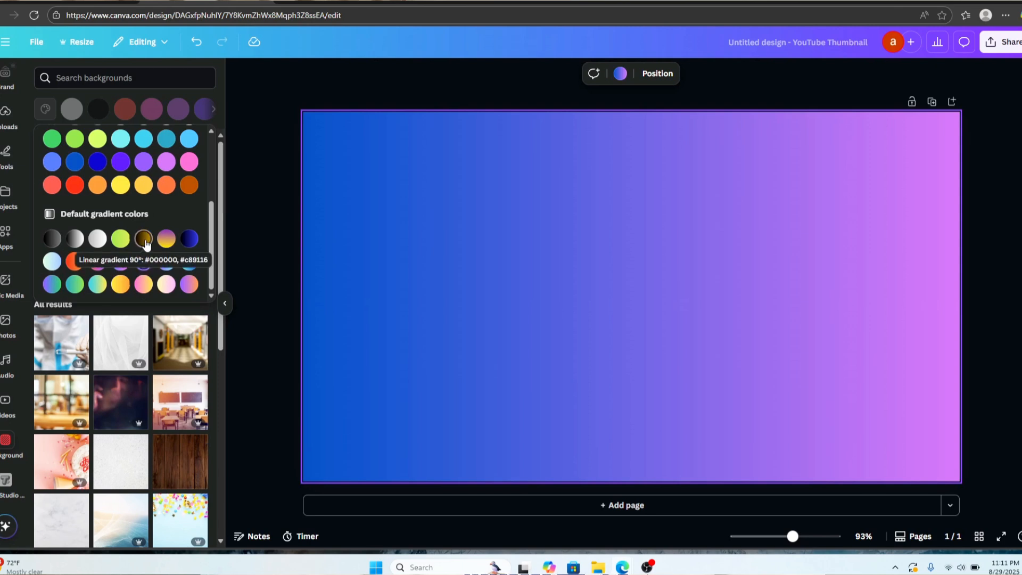
{"action": "left_click", "coordinate": [145, 242]}
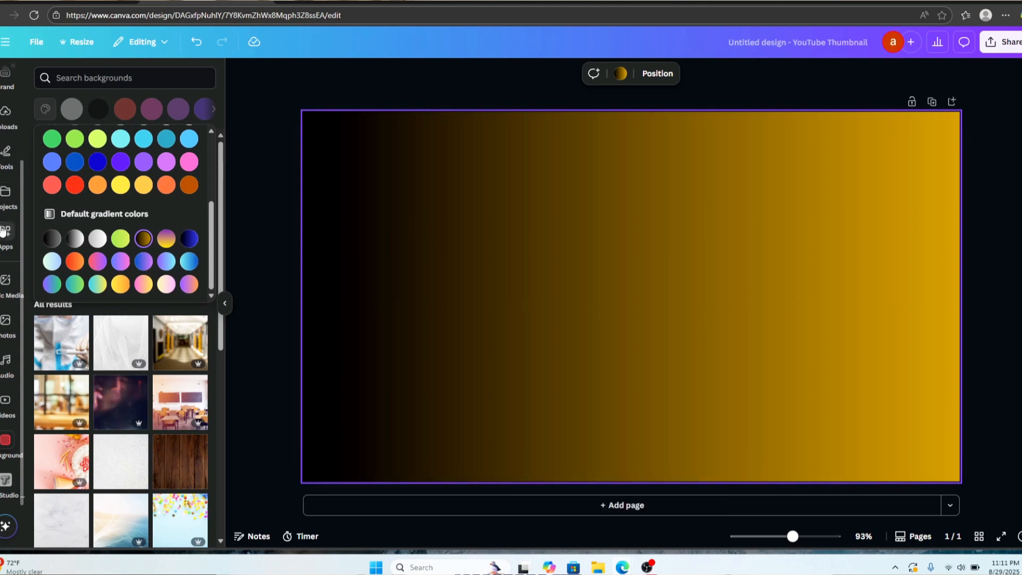
Add the uploaded background-free portrait in the navy blazer to the thumbnail
{"action": "left_click", "coordinate": [10, 118]}
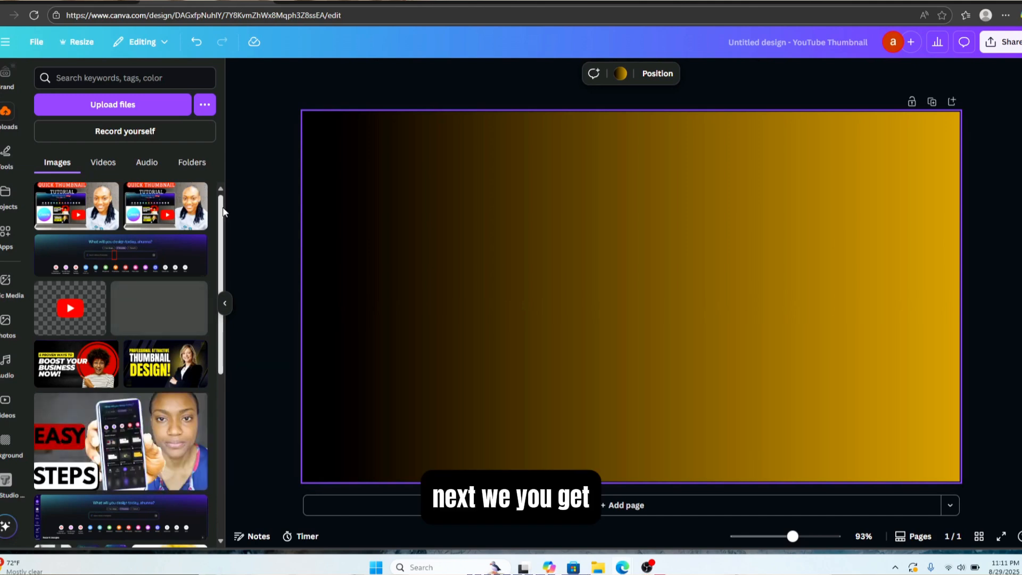
{"action": "left_click_drag", "start_coordinate": [223, 212], "coordinate": [222, 383]}
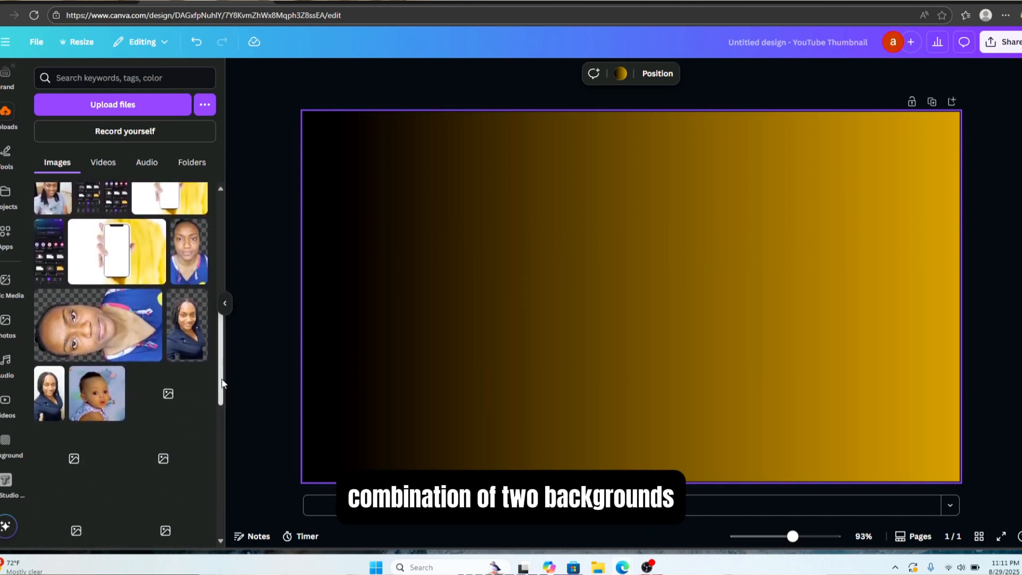
{"action": "left_click", "coordinate": [186, 341]}
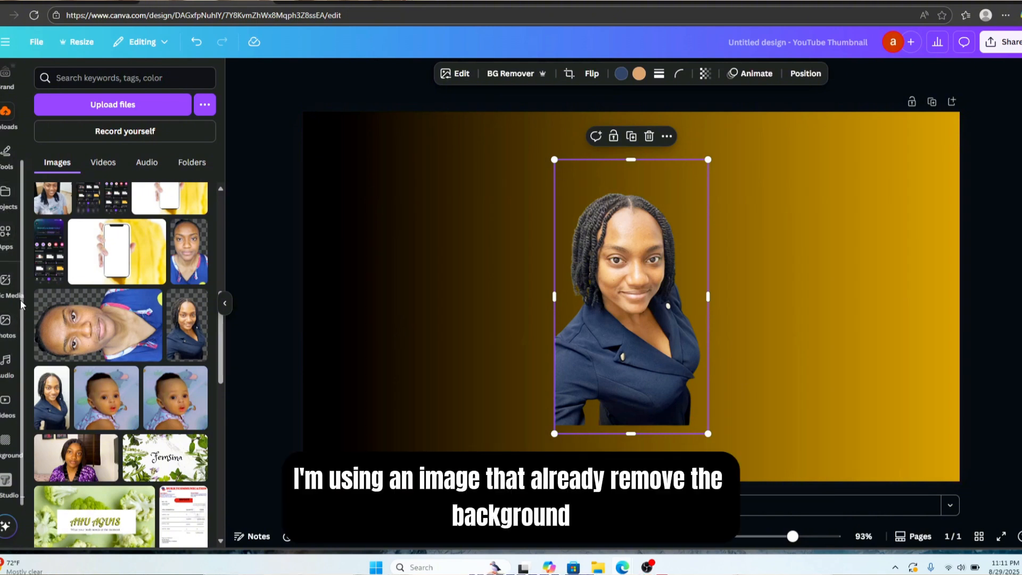
{"action": "scroll", "coordinate": [16, 240], "scroll_direction": "up", "scroll_amount": 3}
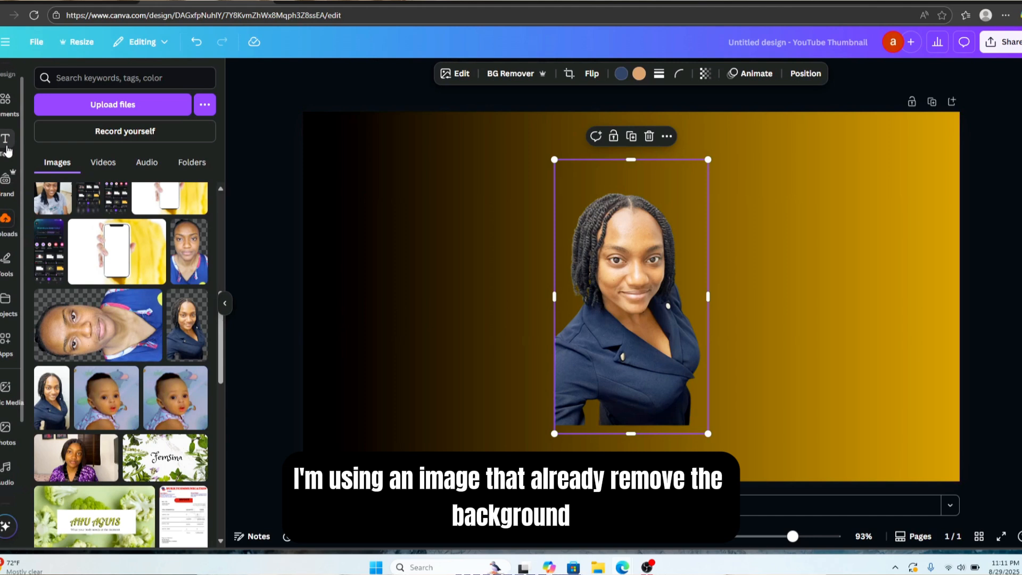
Move the portrait to the thumbnail's left edge and enlarge it to fill the full page height
{"action": "left_click", "coordinate": [6, 143]}
{"action": "left_click_drag", "start_coordinate": [632, 311], "coordinate": [387, 263]}
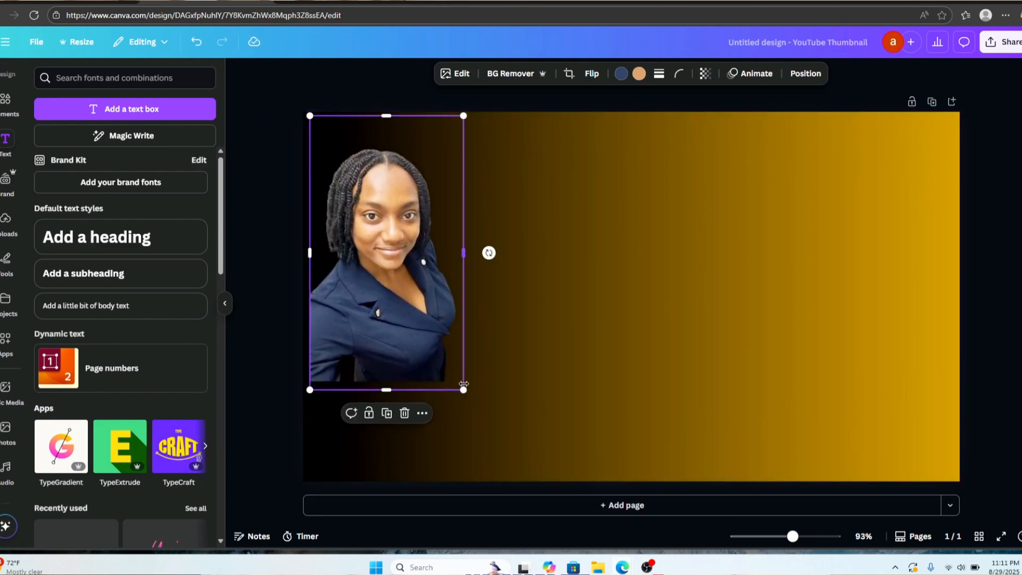
{"action": "left_click_drag", "start_coordinate": [463, 390], "coordinate": [598, 453]}
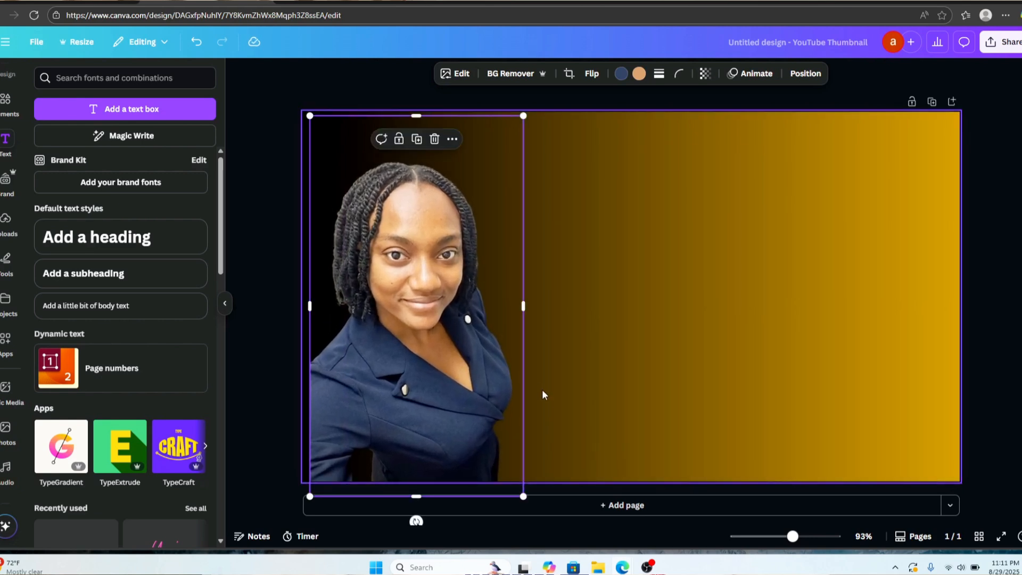
{"action": "left_click_drag", "start_coordinate": [497, 317], "coordinate": [491, 312]}
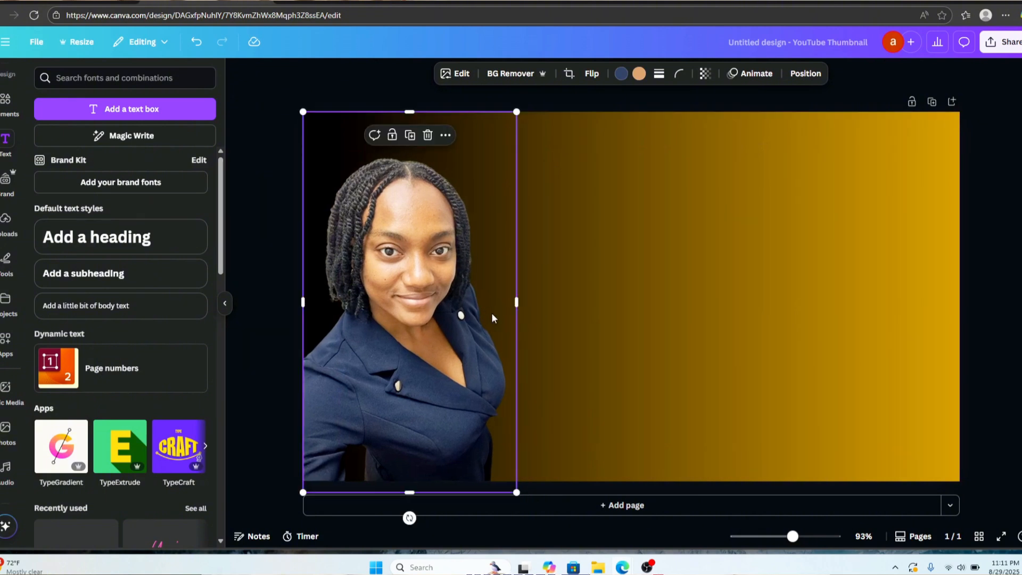
{"action": "left_click", "coordinate": [700, 245]}
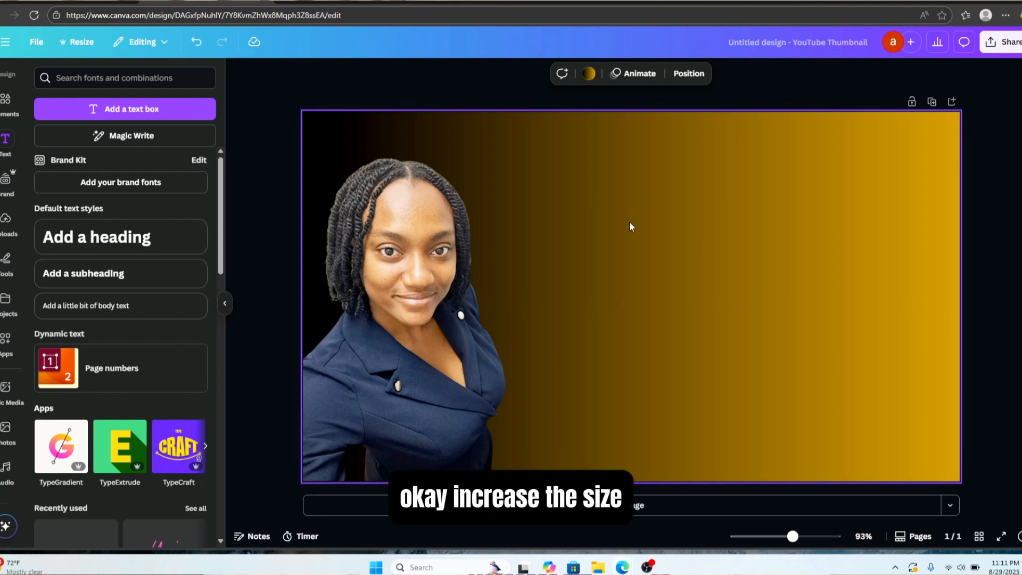
Add a heading that reads "HOW TO MAKE YOUTUBE THUMBNAIL" to the page
{"action": "left_click", "coordinate": [110, 245]}
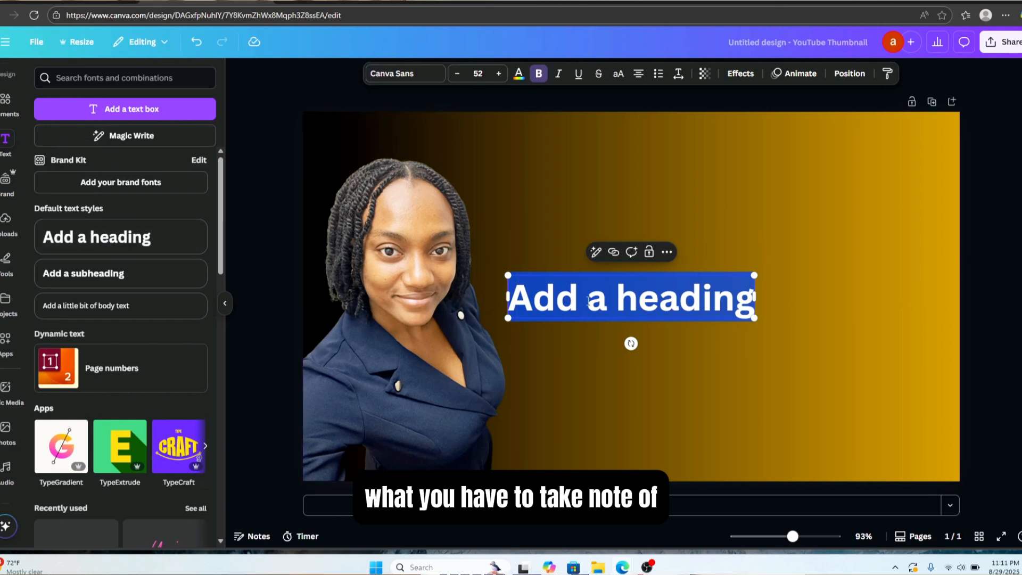
{"action": "type", "text": "HO"}
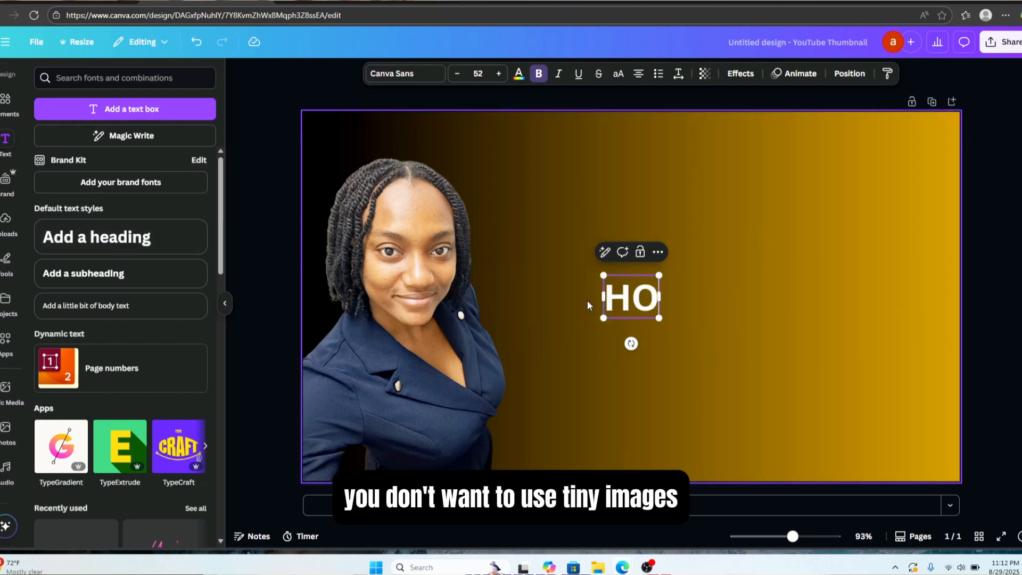
{"action": "type", "text": "W T"}
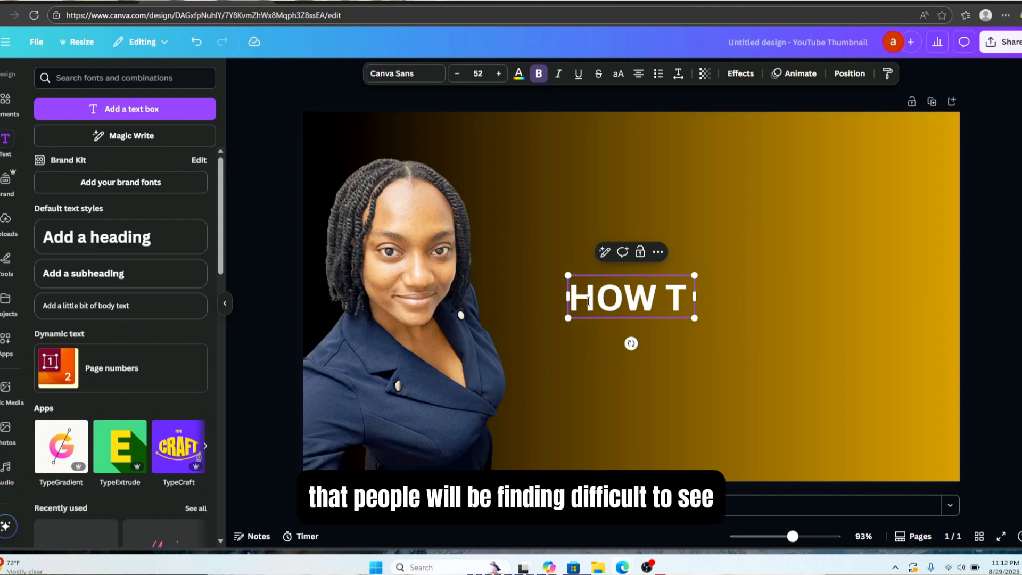
{"action": "type", "text": "O MAKE"}
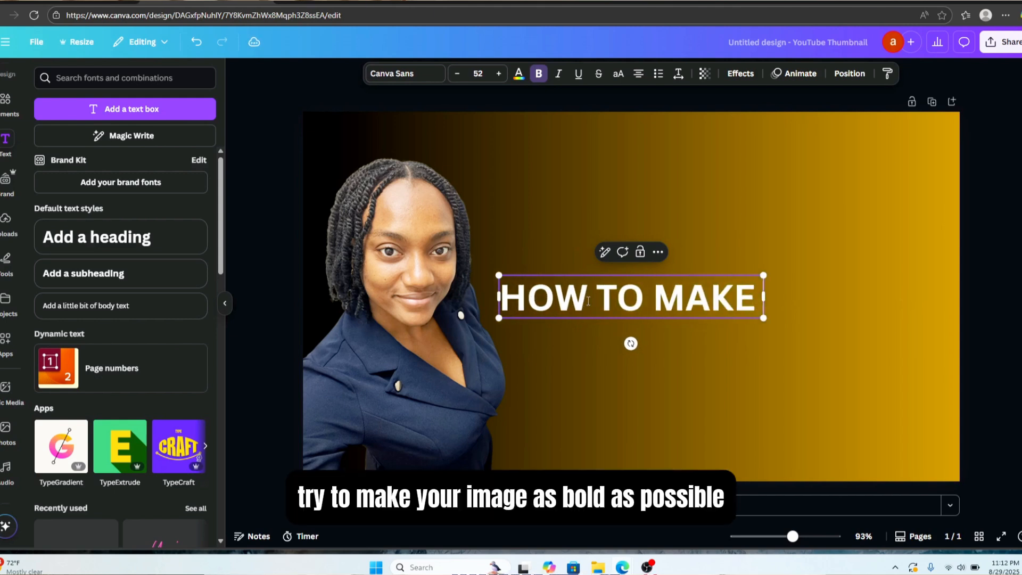
{"action": "type", "text": " YOUTUB"}
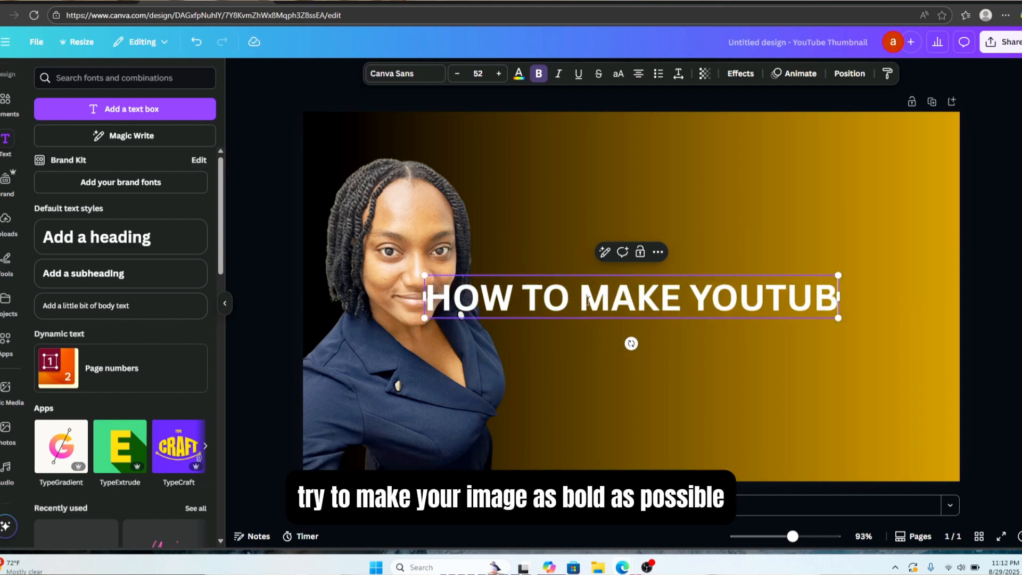
{"action": "type", "text": "E THUMBN"}
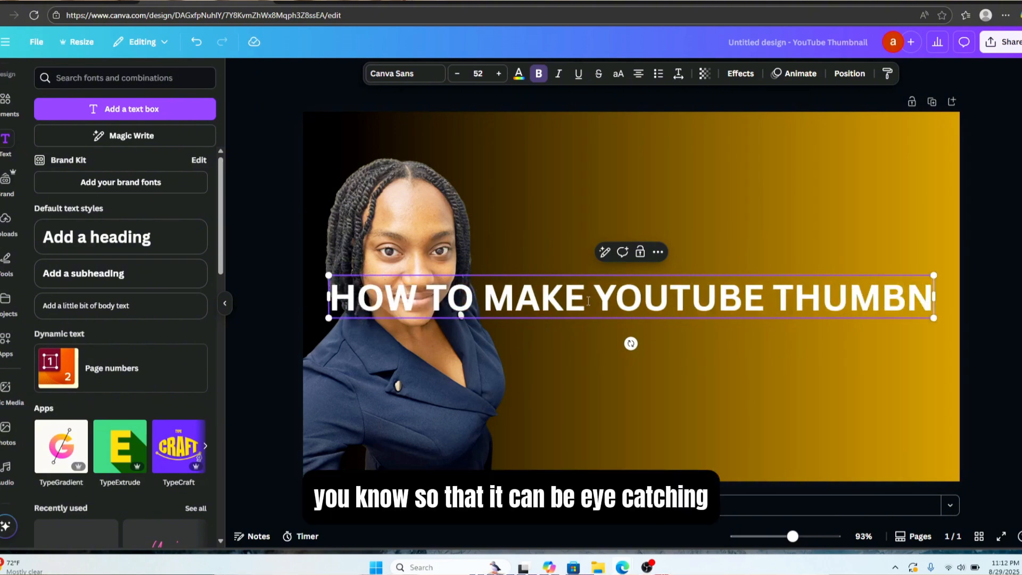
{"action": "type", "text": "AIL"}
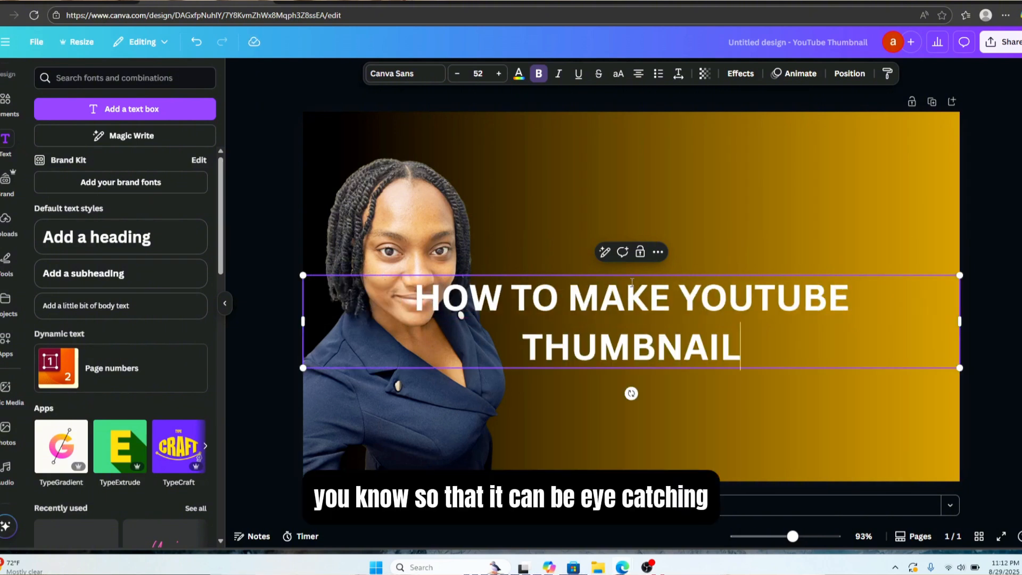
Move the heading to the upper area beside the portrait and set its font to Roca Two
{"action": "left_click_drag", "start_coordinate": [626, 296], "coordinate": [708, 346]}
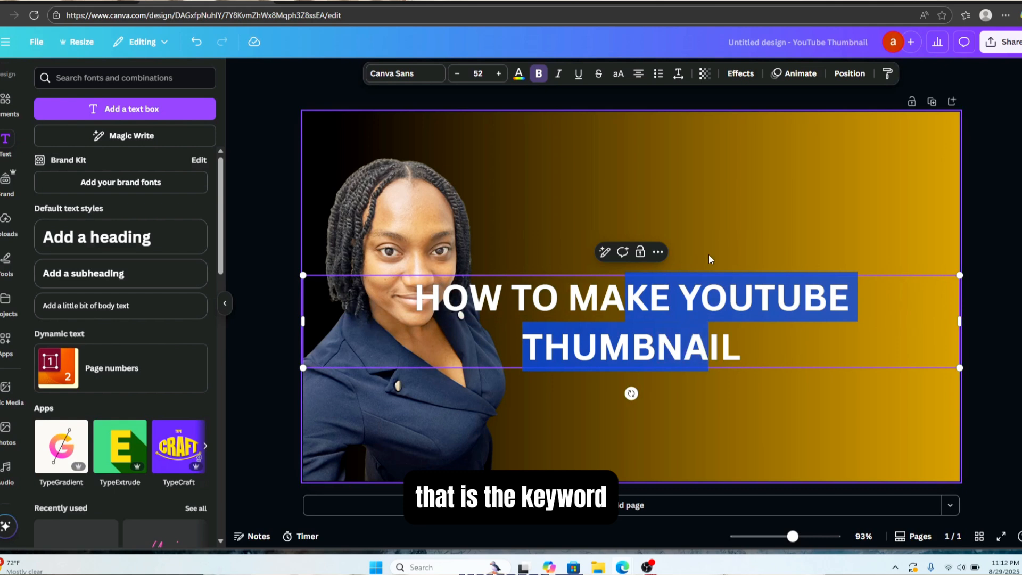
{"action": "left_click", "coordinate": [687, 273]}
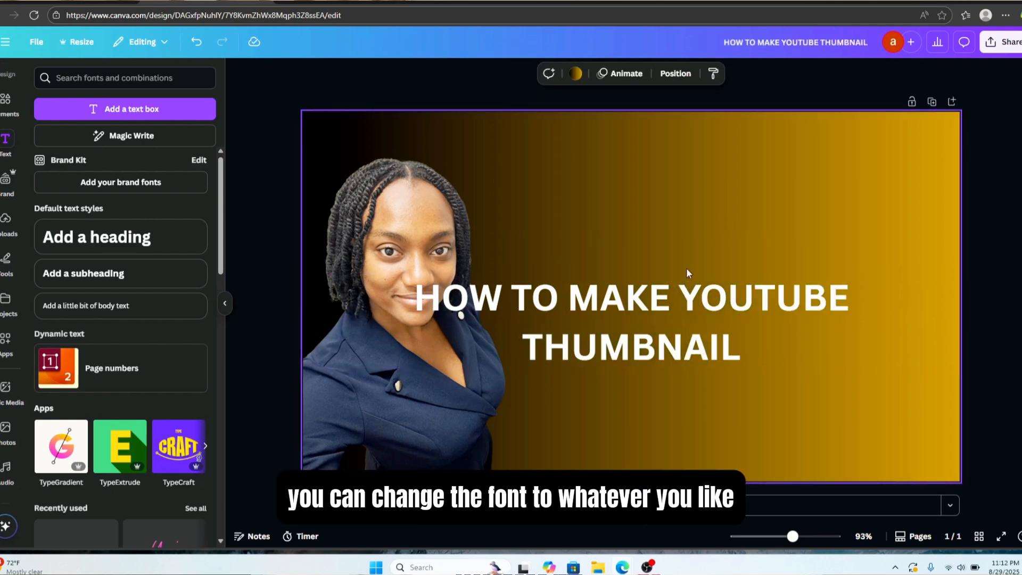
{"action": "left_click", "coordinate": [74, 322]}
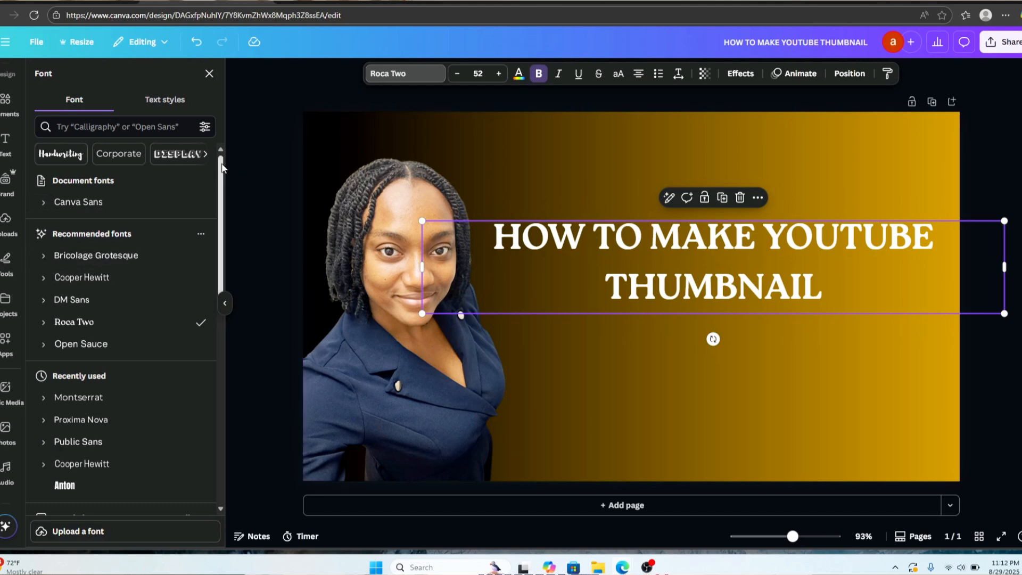
{"action": "mouse_move", "coordinate": [222, 168]}
{"action": "left_mouse_down"}
{"action": "mouse_move", "coordinate": [222, 265]}
{"action": "mouse_move", "coordinate": [222, 175]}
{"action": "left_mouse_up"}
Try green, blue, dark blue, violet, yellow and light gray as the heading's text color and return it to white
{"action": "left_click", "coordinate": [520, 76]}
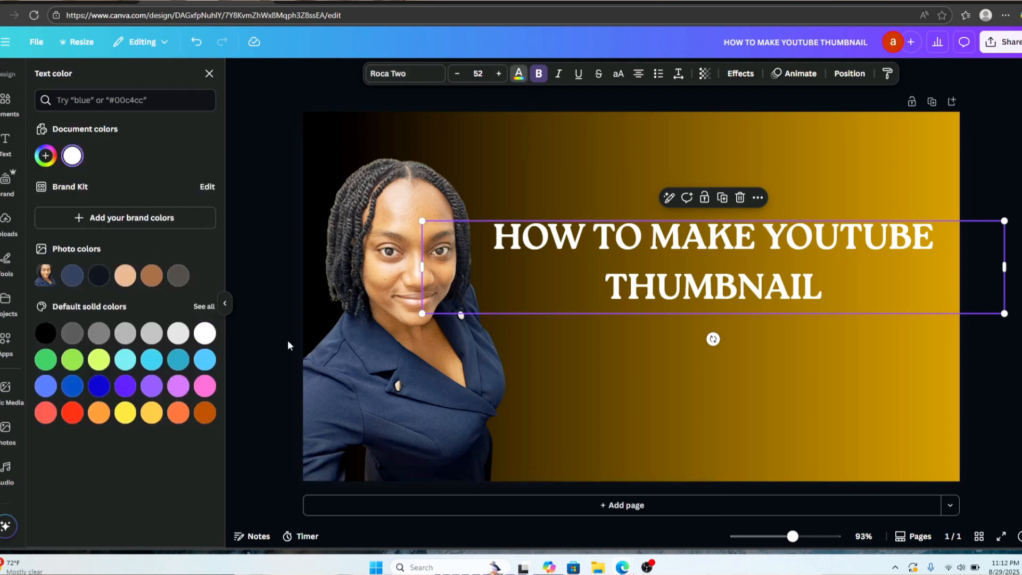
{"action": "left_click", "coordinate": [47, 360]}
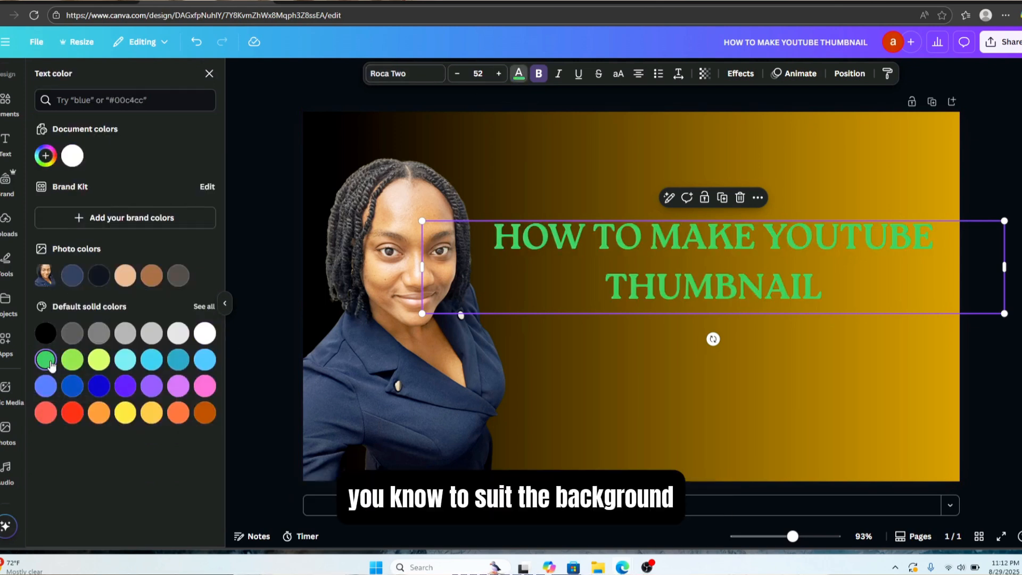
{"action": "left_click", "coordinate": [72, 386]}
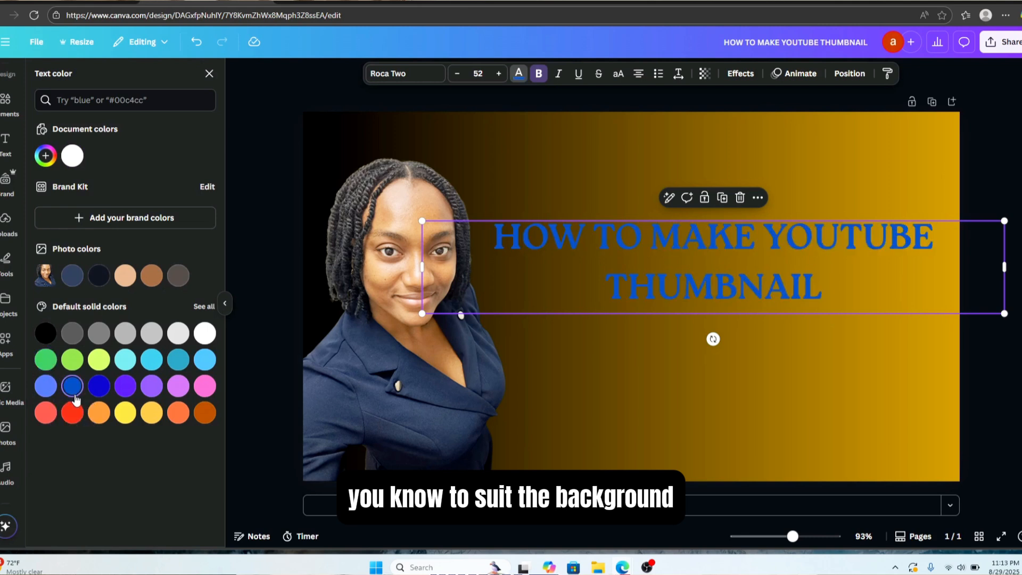
{"action": "left_click", "coordinate": [100, 389]}
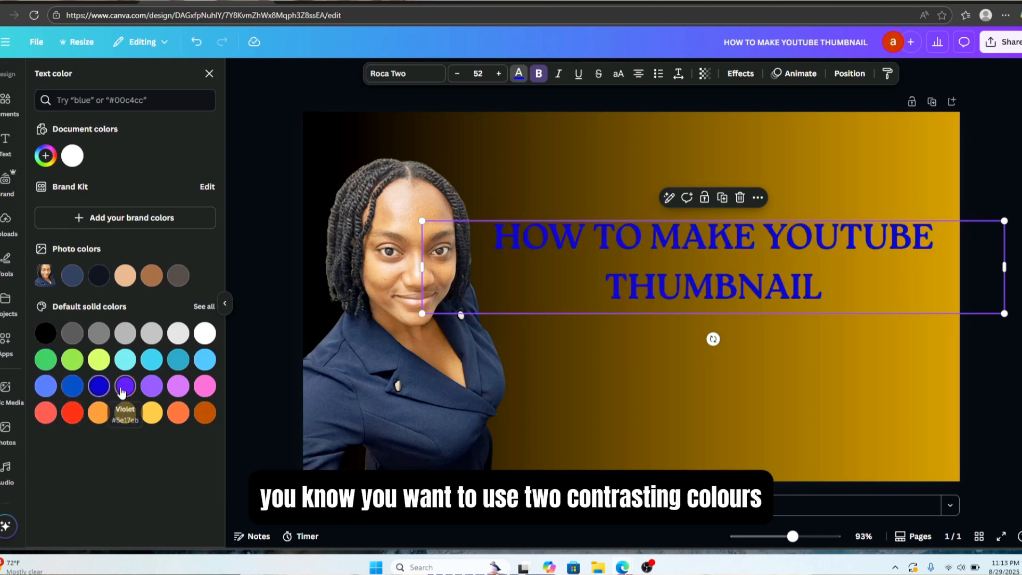
{"action": "left_click", "coordinate": [122, 391]}
{"action": "left_click", "coordinate": [125, 415]}
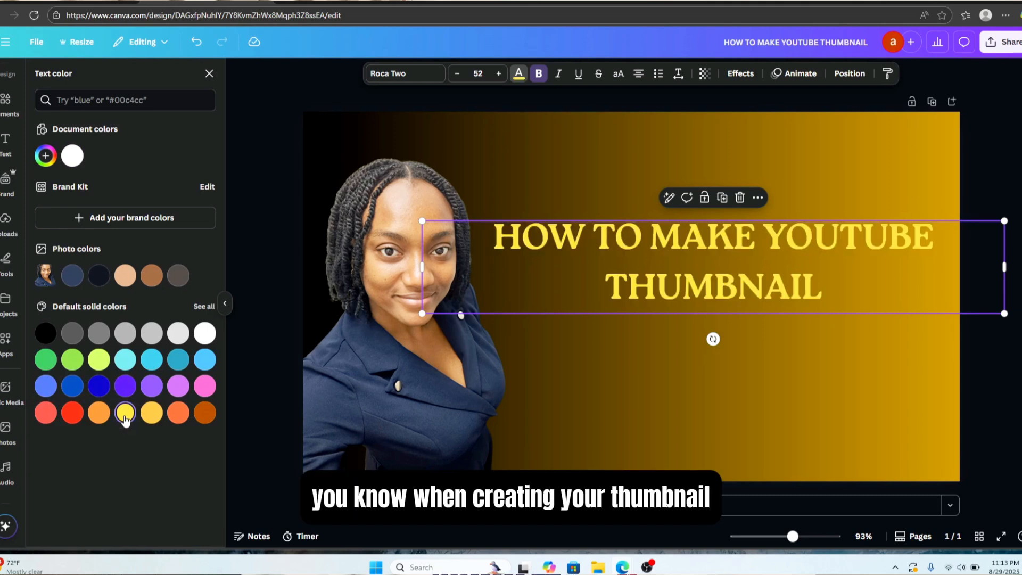
{"action": "left_click", "coordinate": [178, 334]}
{"action": "left_click", "coordinate": [205, 333]}
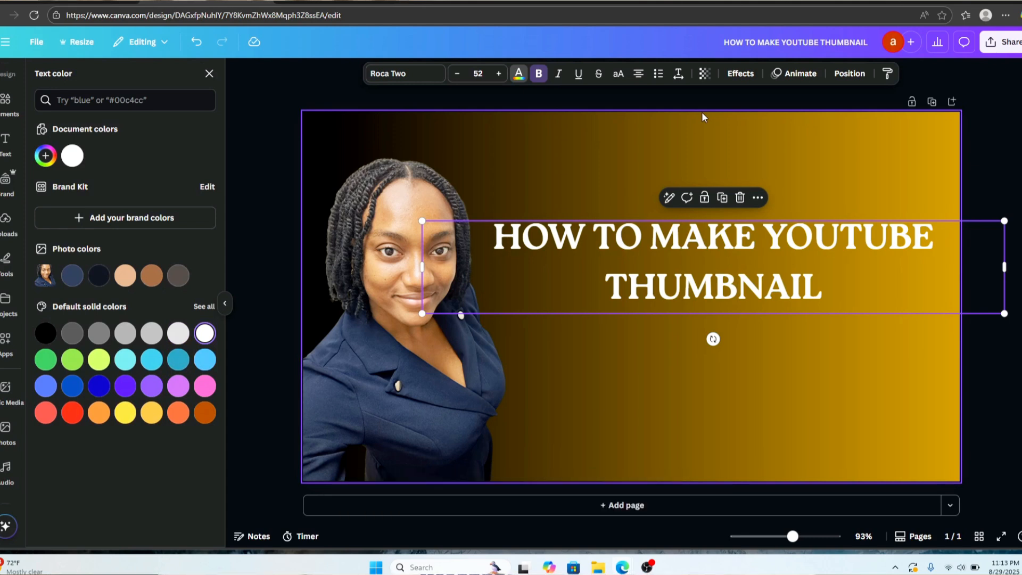
Try the Shadow, Lift, Hollow, Splice and Outline effects on the heading text
{"action": "left_click", "coordinate": [658, 73]}
{"action": "left_click", "coordinate": [740, 73]}
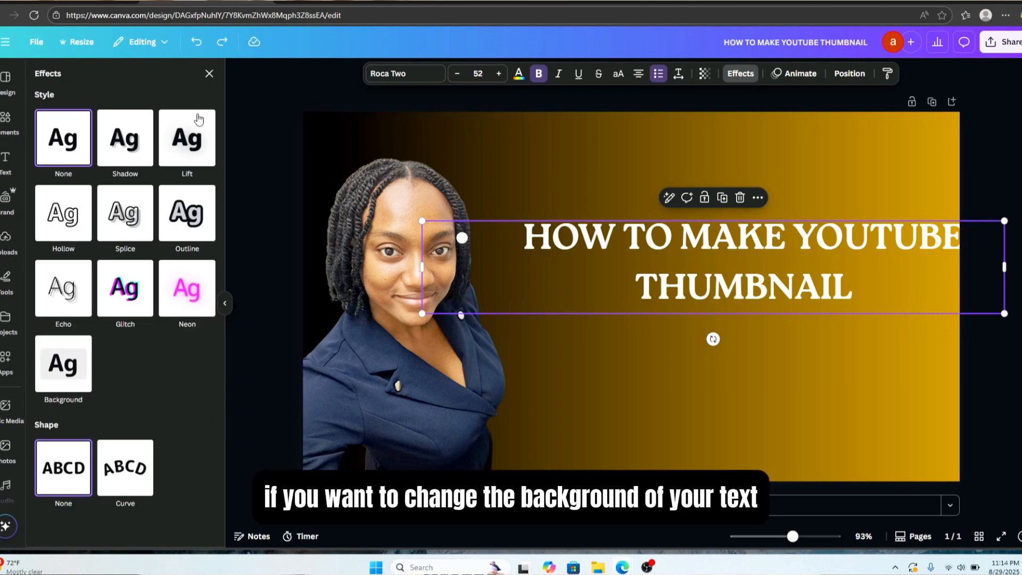
{"action": "left_click", "coordinate": [125, 137]}
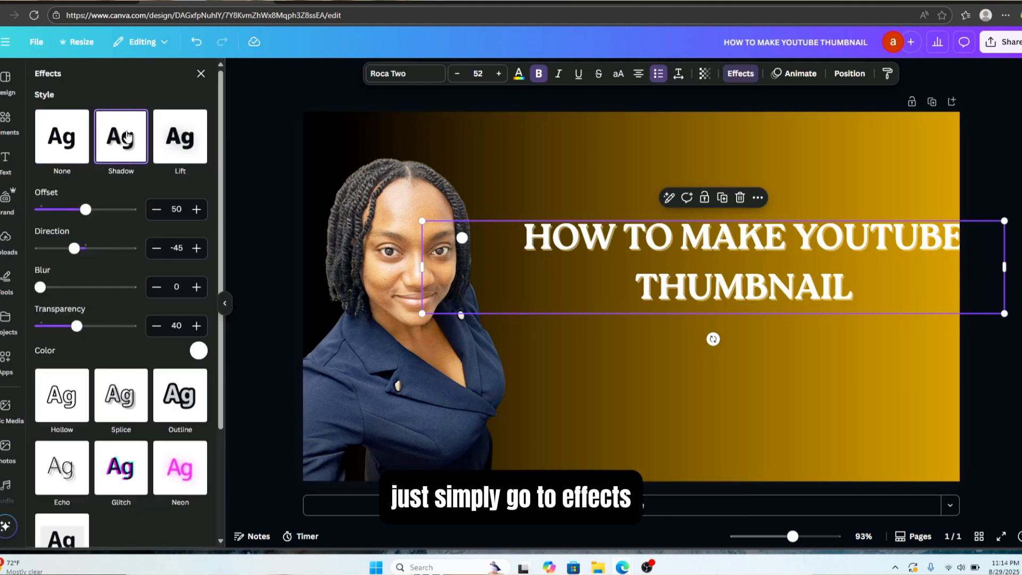
{"action": "left_click", "coordinate": [192, 154]}
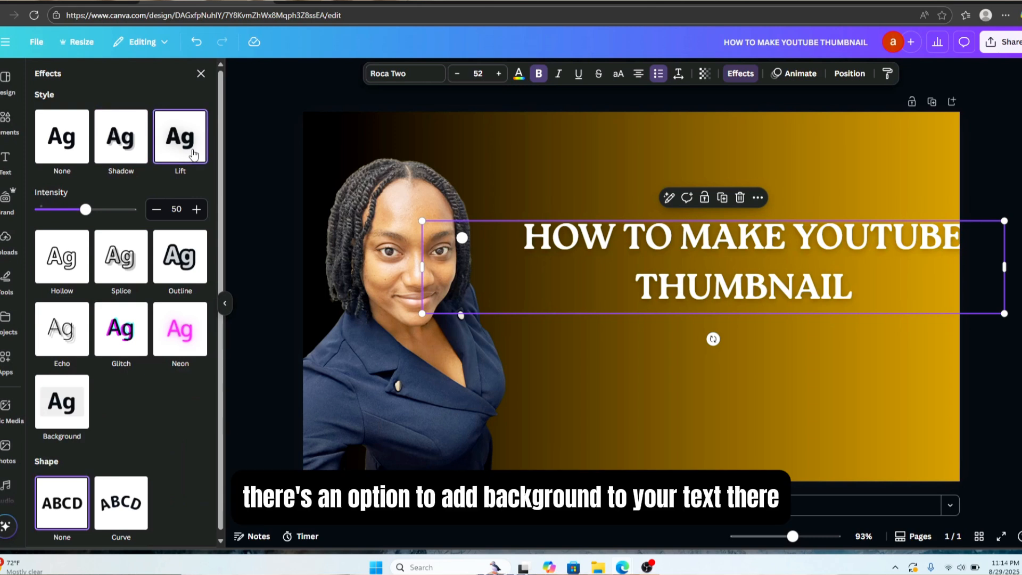
{"action": "left_click", "coordinate": [66, 259]}
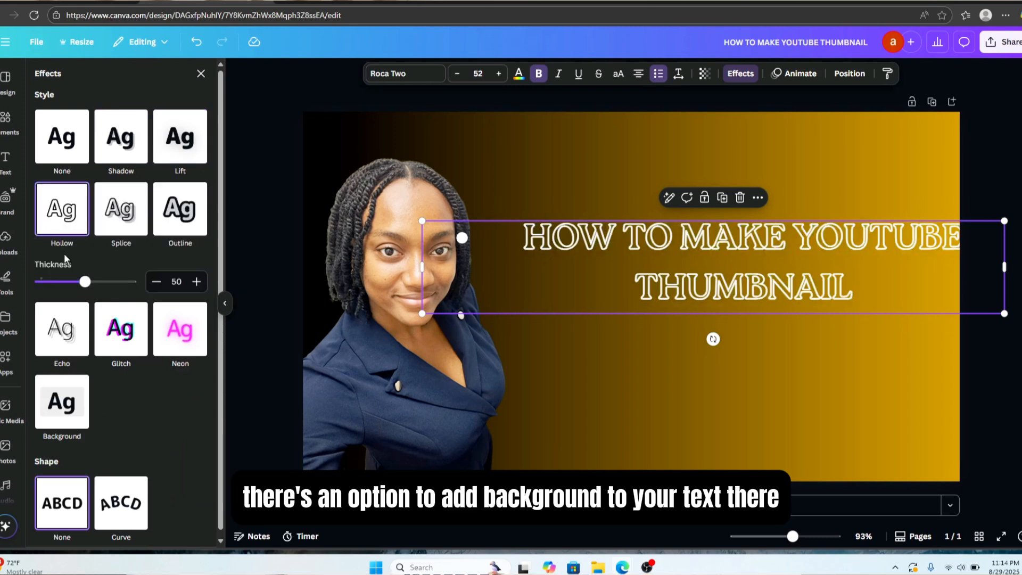
{"action": "left_click", "coordinate": [123, 221]}
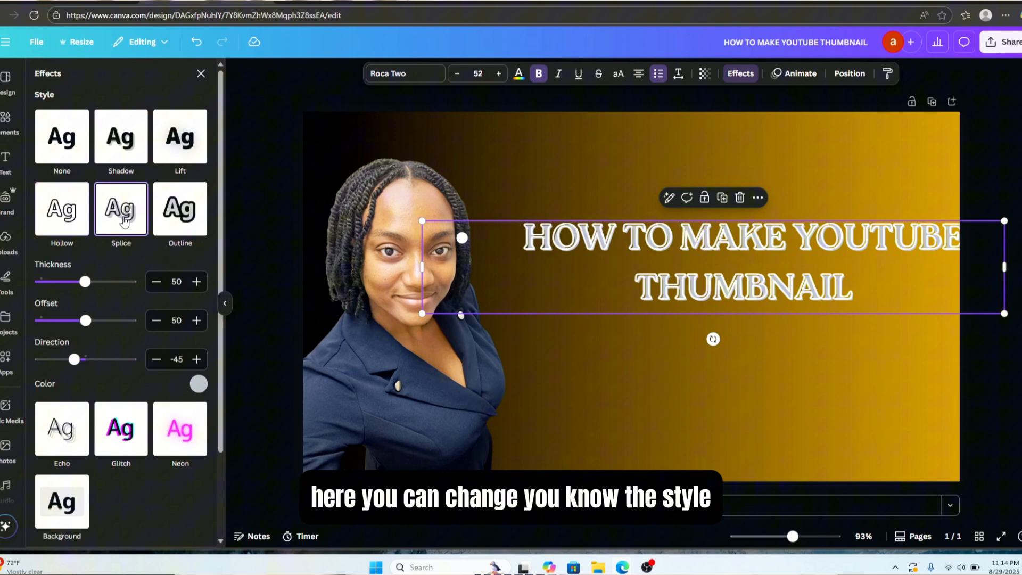
{"action": "left_click", "coordinate": [190, 226]}
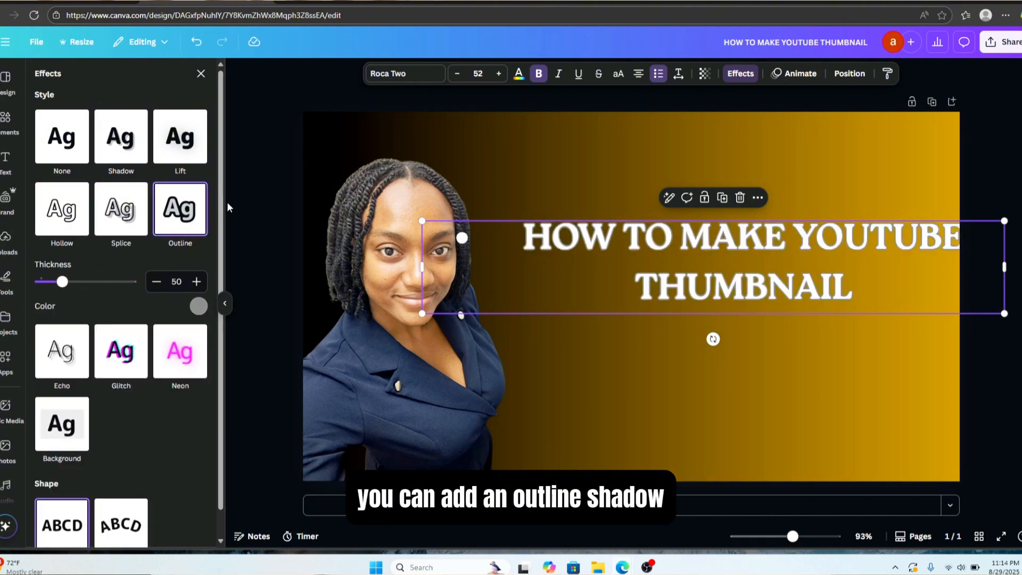
Try different thicknesses for the heading's outline, ending with a thickness of 1
{"action": "scroll", "coordinate": [101, 205], "scroll_direction": "down", "scroll_amount": 1}
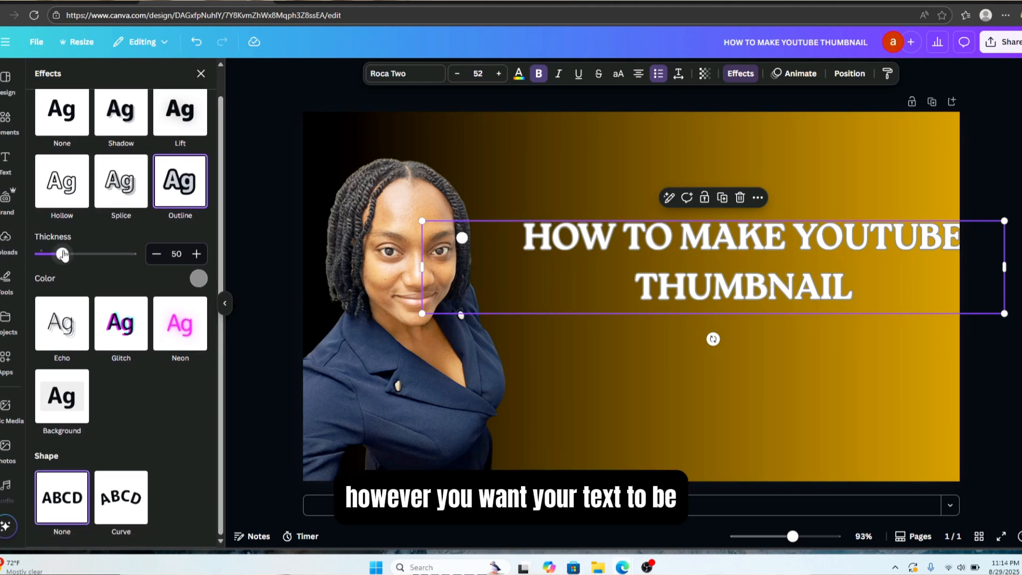
{"action": "left_click_drag", "start_coordinate": [62, 254], "coordinate": [96, 254]}
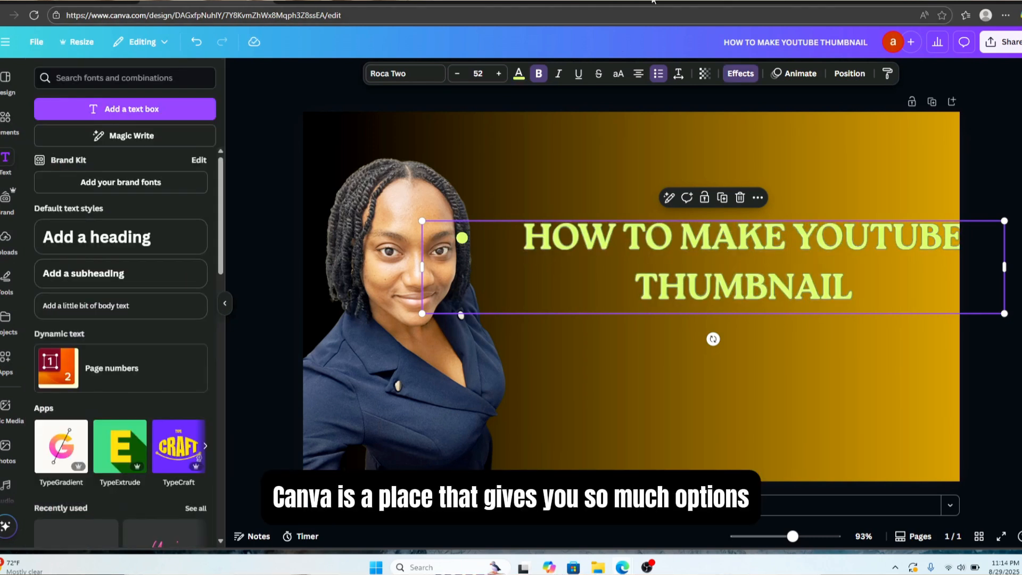
{"action": "left_click", "coordinate": [743, 75]}
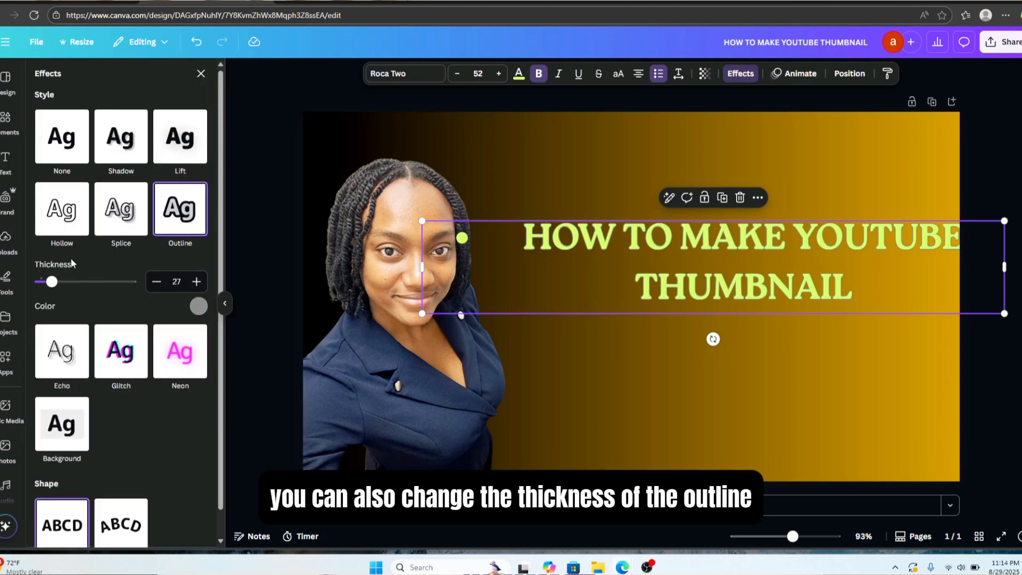
{"action": "left_click_drag", "start_coordinate": [52, 281], "coordinate": [26, 292]}
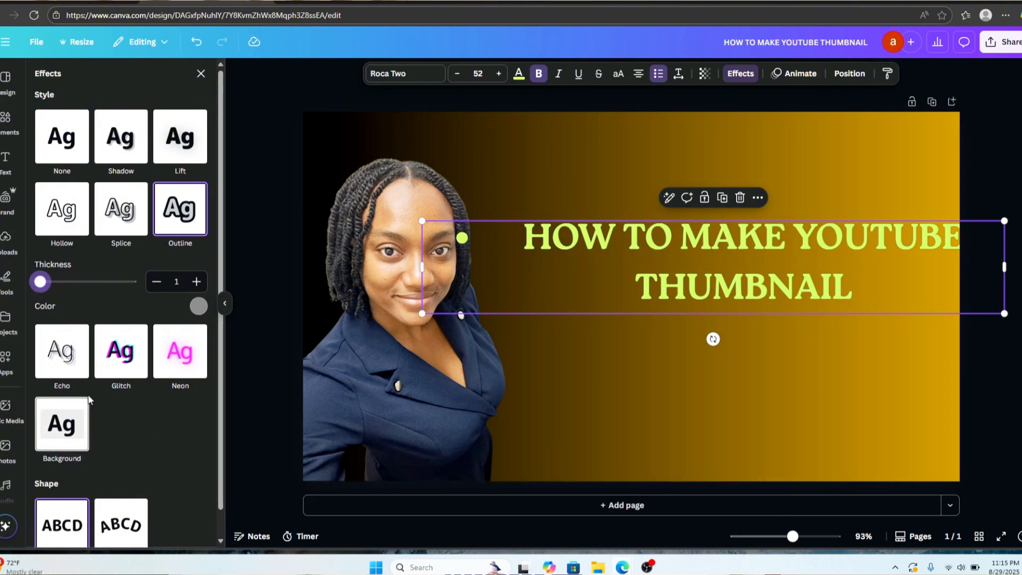
Try a Background effect with a roundness of 100 behind the heading and remove the effect
{"action": "left_click", "coordinate": [65, 424]}
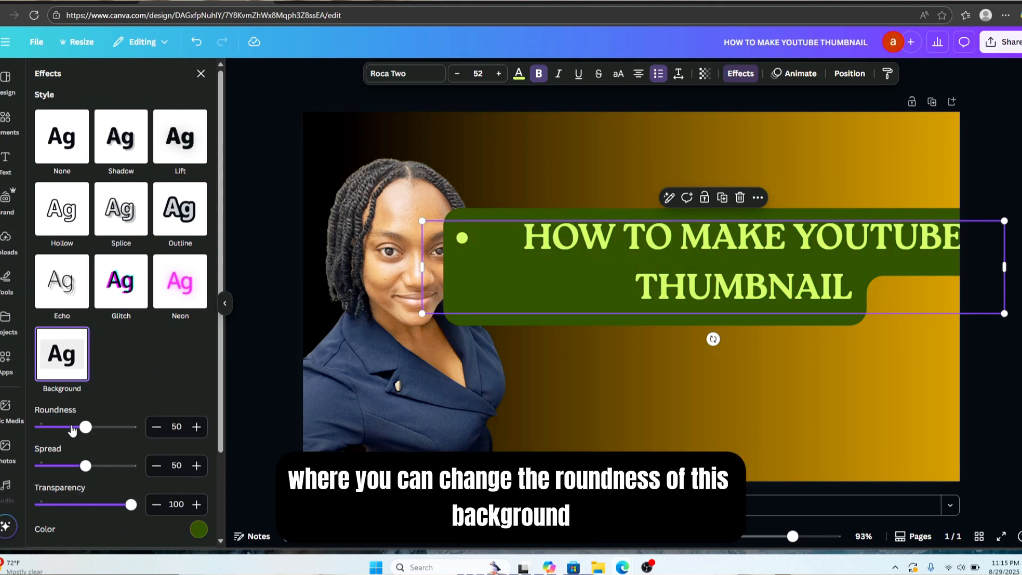
{"action": "left_click_drag", "start_coordinate": [85, 430], "coordinate": [175, 434]}
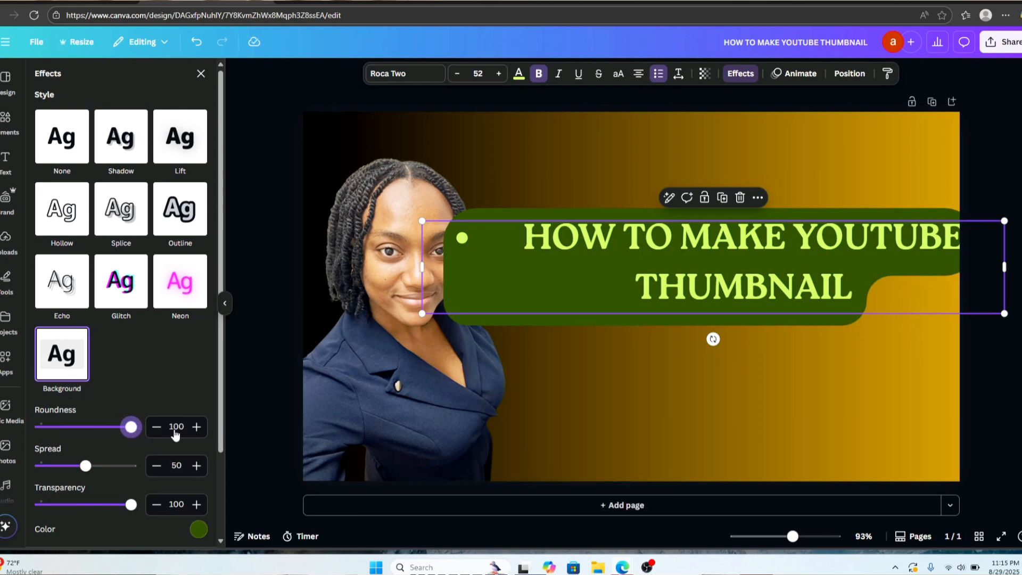
{"action": "left_click", "coordinate": [62, 136]}
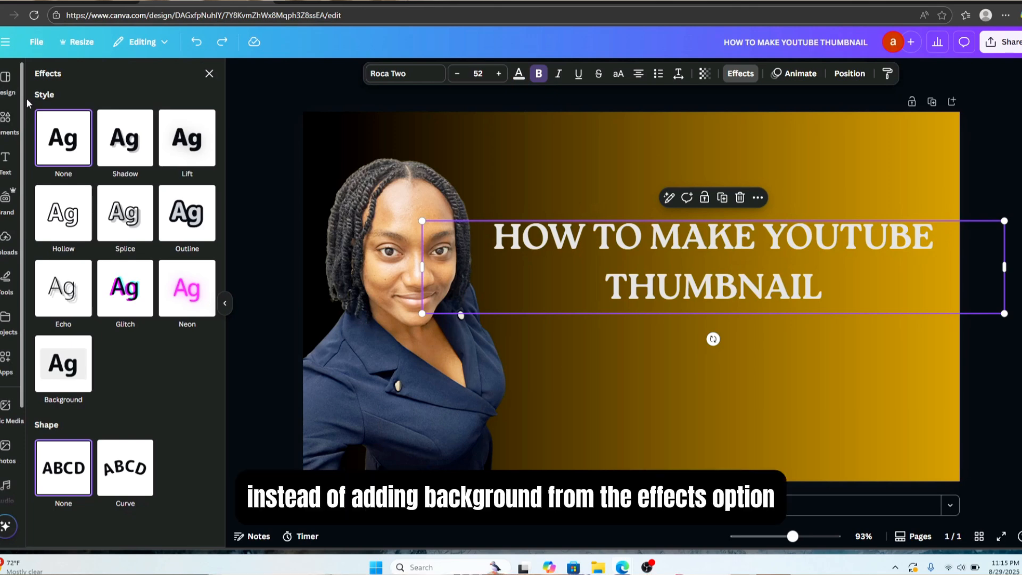
Add a rounded pill shape from the Shape elements and stretch it over the heading's first line, about 900 px wide and 108 px high
{"action": "left_click", "coordinate": [6, 120]}
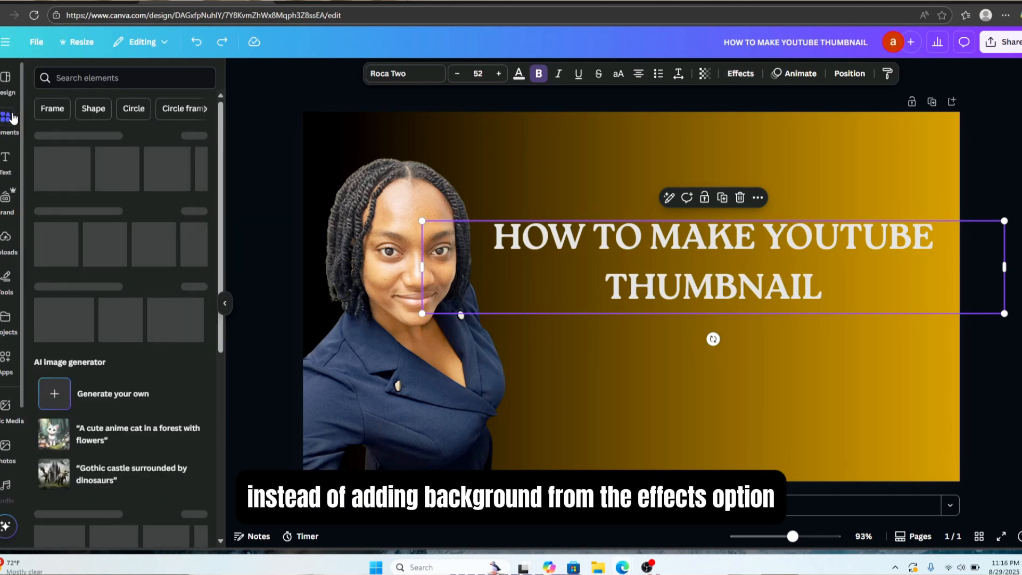
{"action": "left_click", "coordinate": [93, 109]}
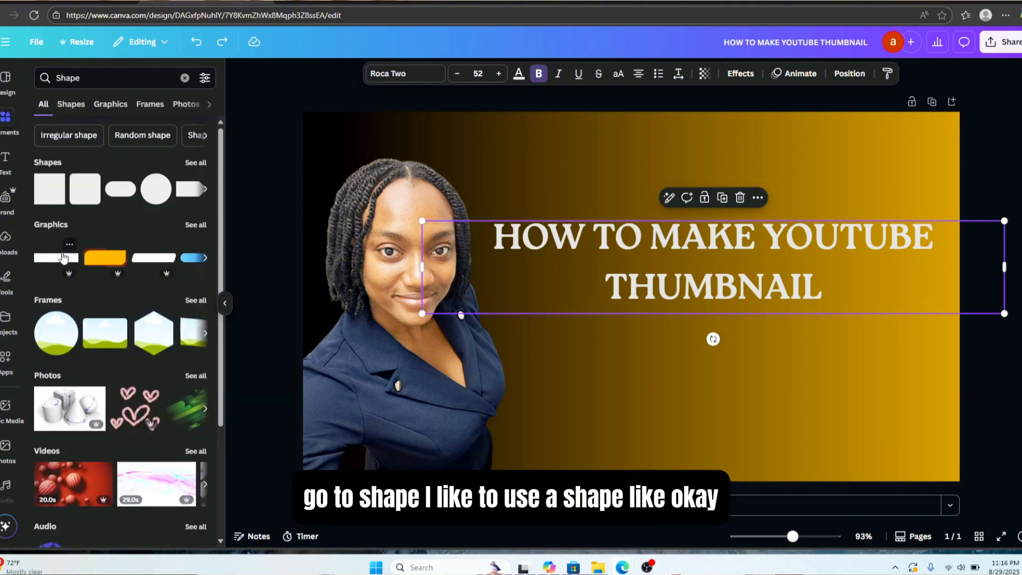
{"action": "left_click", "coordinate": [115, 193]}
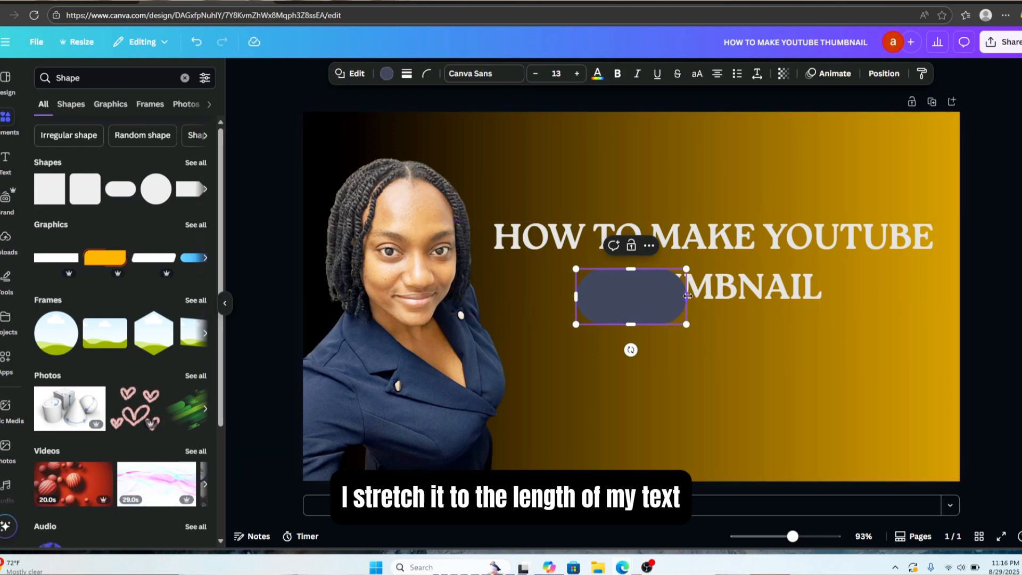
{"action": "left_click_drag", "start_coordinate": [687, 297], "coordinate": [948, 287]}
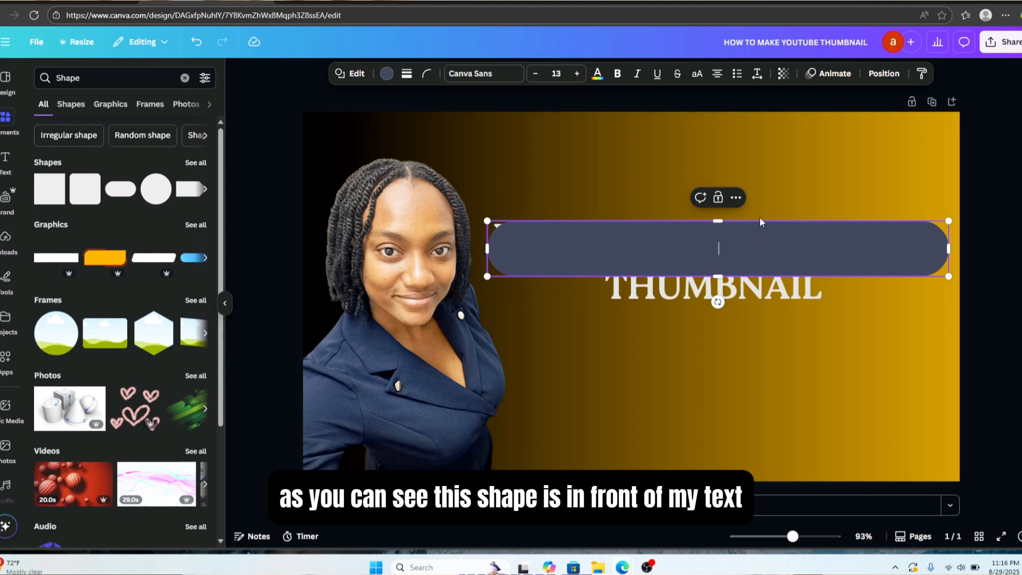
{"action": "left_click", "coordinate": [760, 214]}
{"action": "left_click_drag", "start_coordinate": [732, 246], "coordinate": [728, 238]}
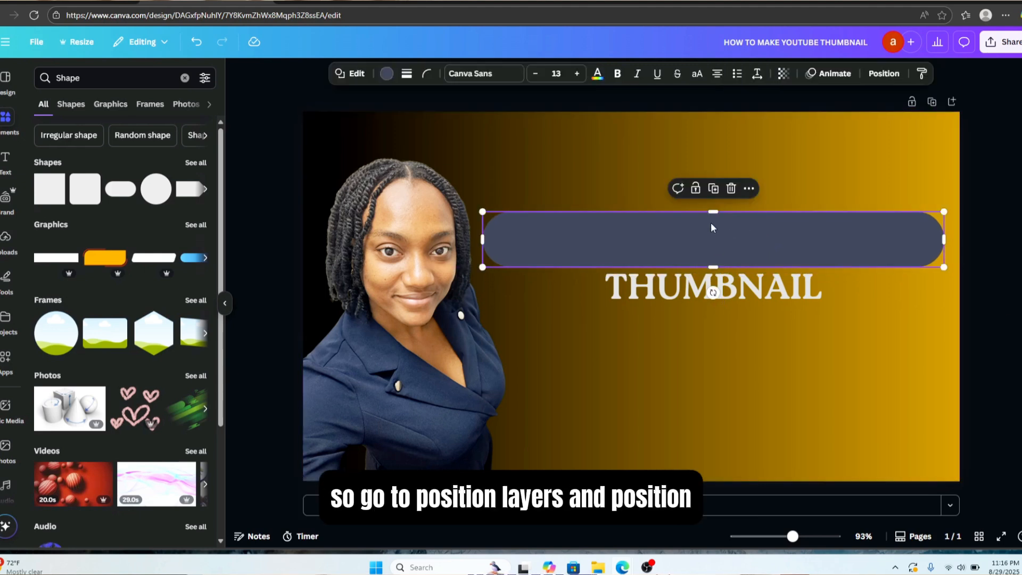
Move the heading text layer above the pill shape so the shape backs the line HOW TO MAKE YOUTUBE
{"action": "left_click", "coordinate": [883, 74]}
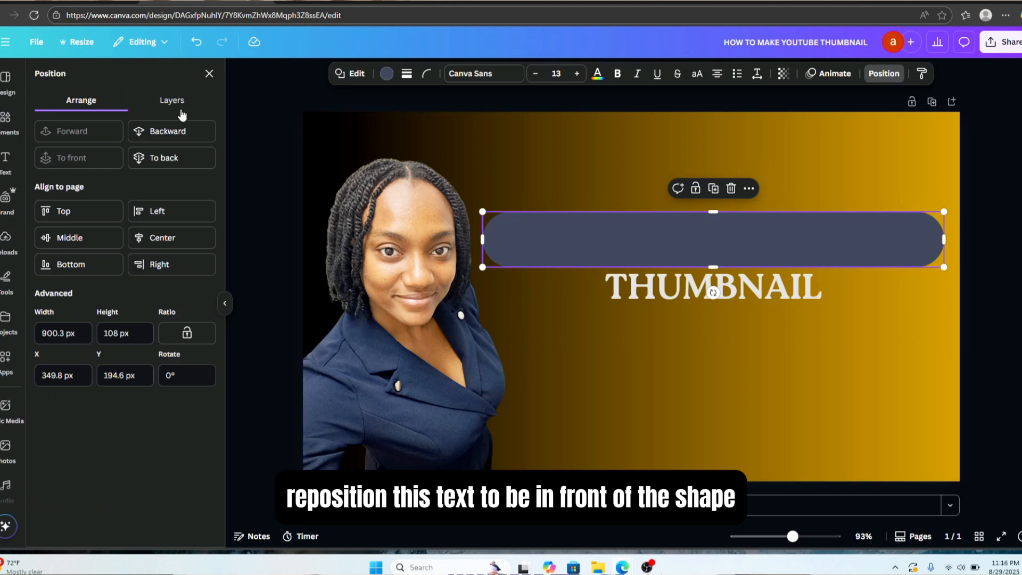
{"action": "left_click", "coordinate": [174, 107]}
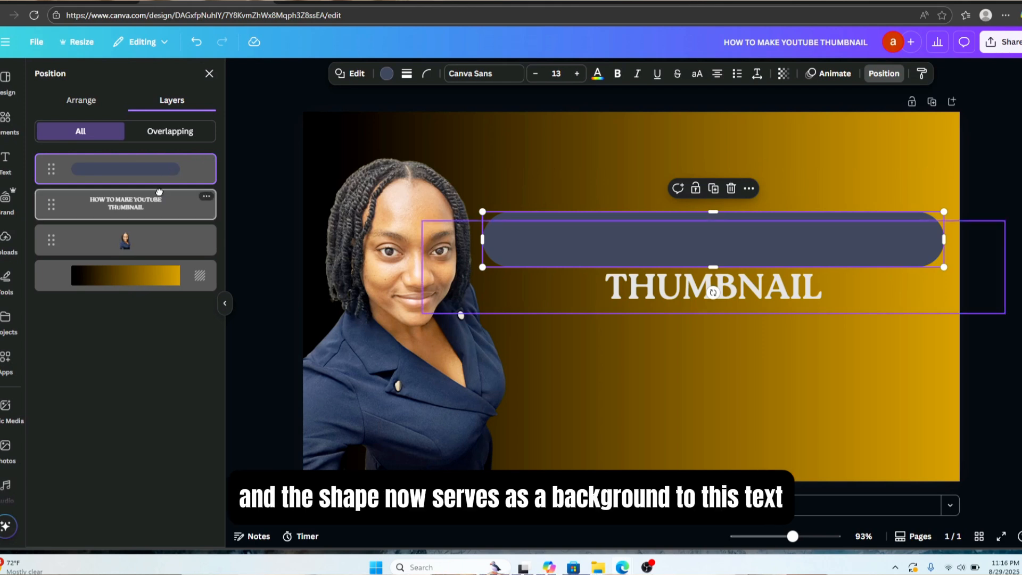
{"action": "left_click_drag", "start_coordinate": [160, 201], "coordinate": [164, 172]}
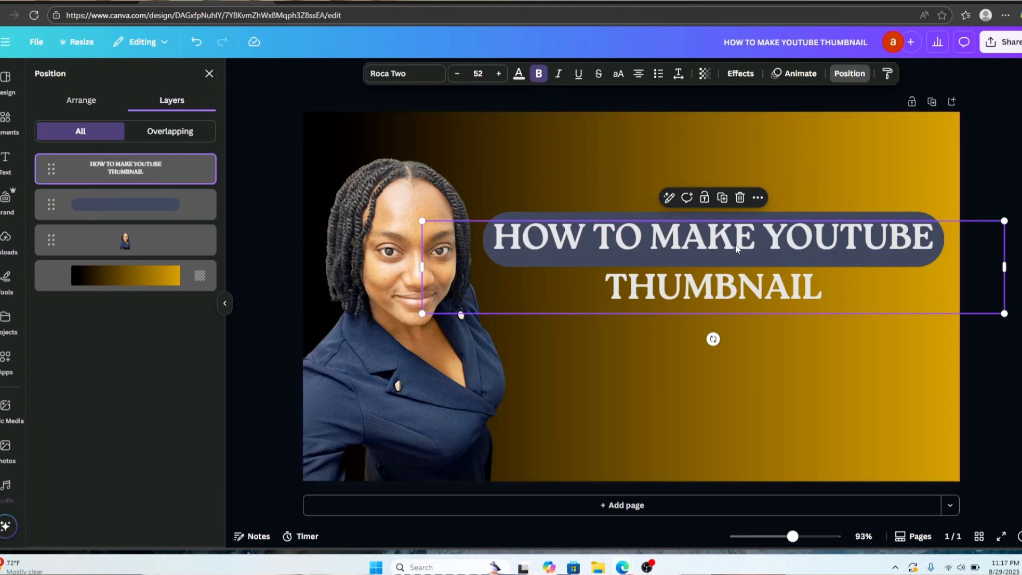
{"action": "left_click", "coordinate": [784, 178]}
{"action": "left_click", "coordinate": [774, 235]}
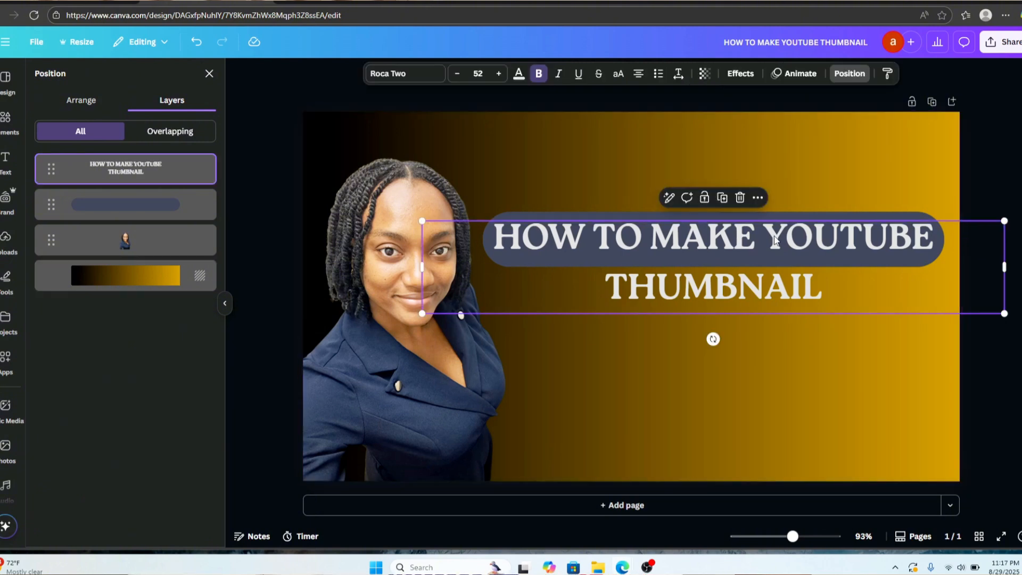
{"action": "left_click", "coordinate": [802, 181]}
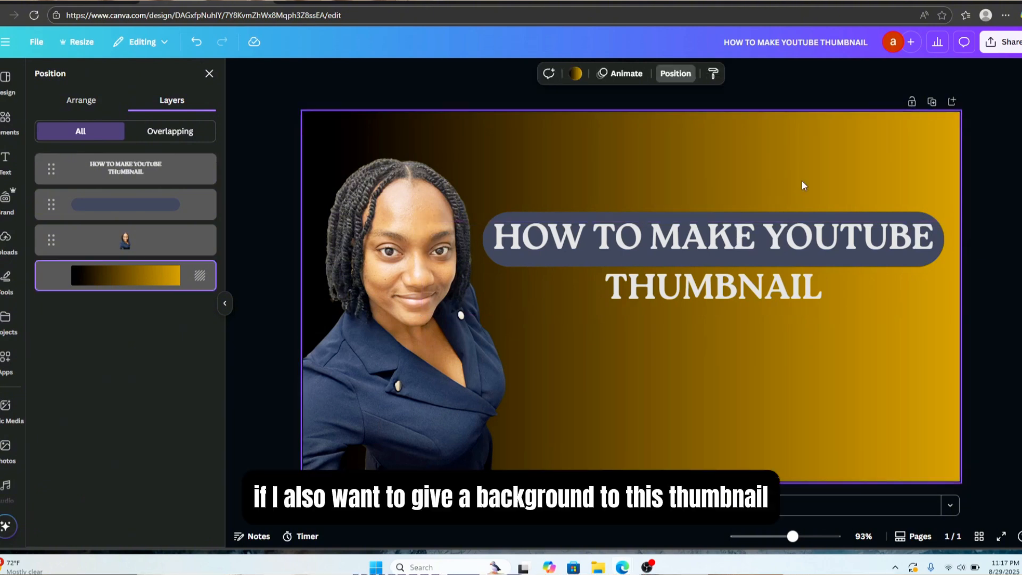
Add a second rounded pill shape to the design for the word THUMBNAIL
{"action": "left_click", "coordinate": [679, 296]}
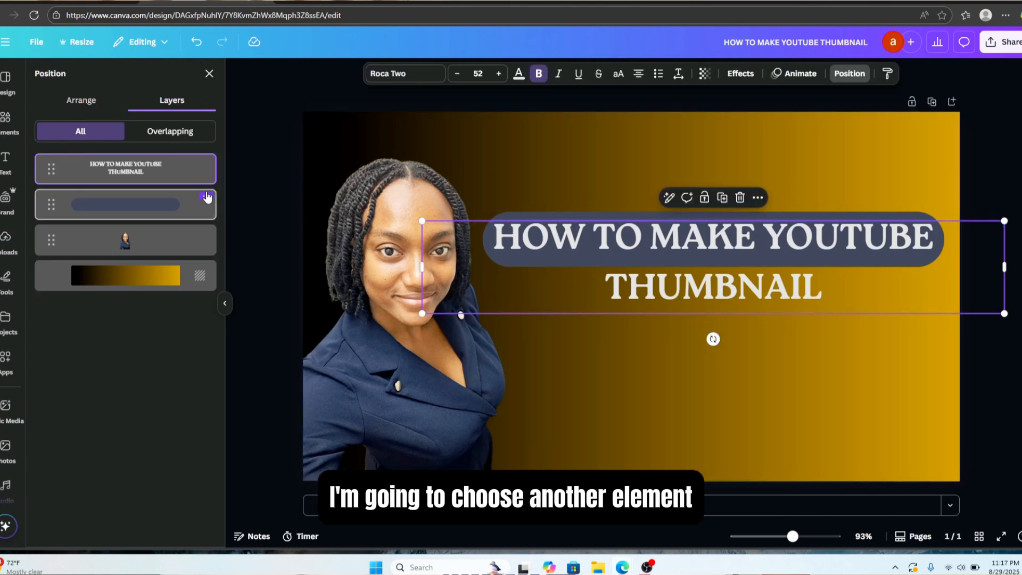
{"action": "left_click", "coordinate": [210, 74]}
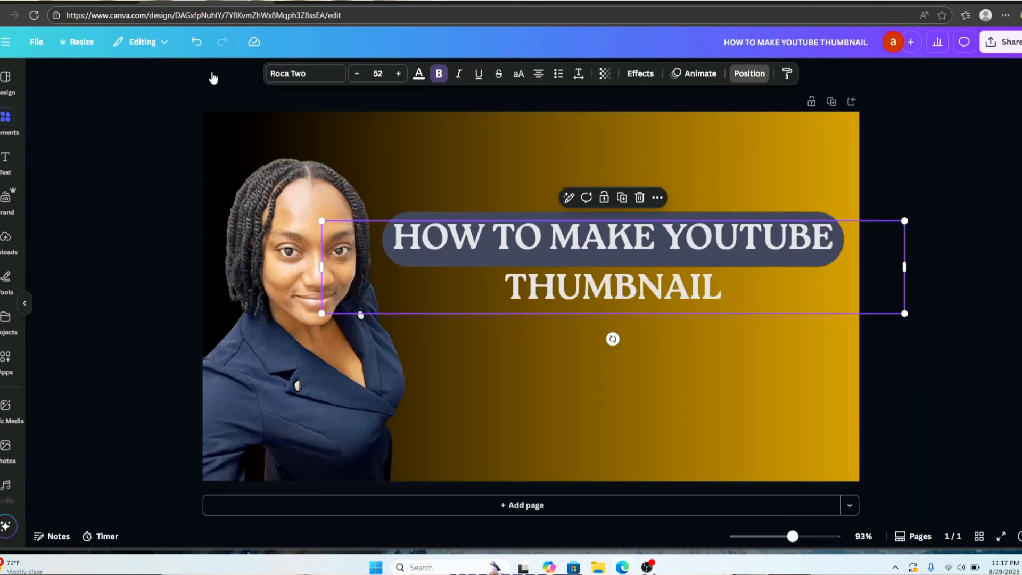
{"action": "left_click", "coordinate": [5, 118]}
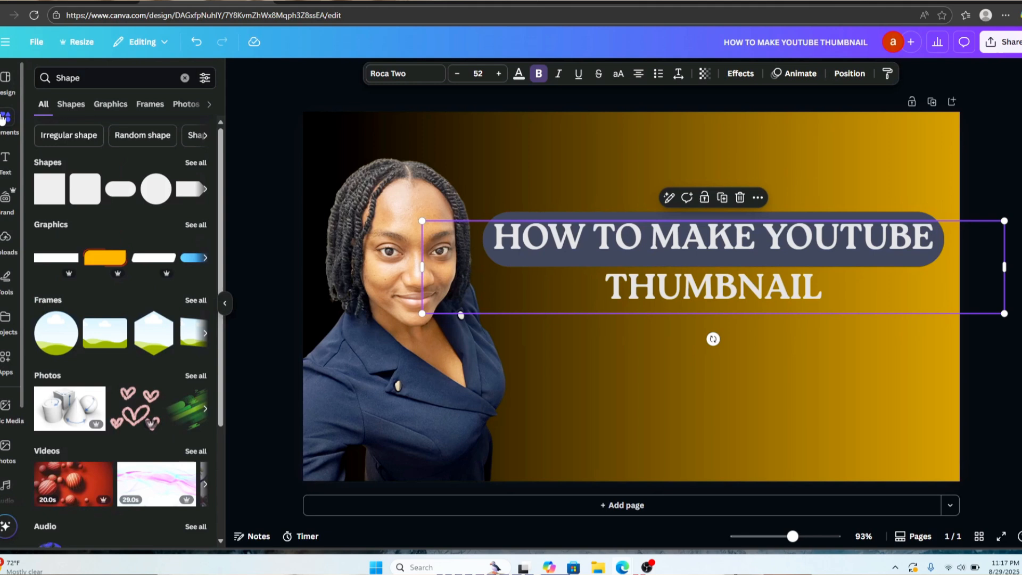
{"action": "left_click", "coordinate": [116, 190]}
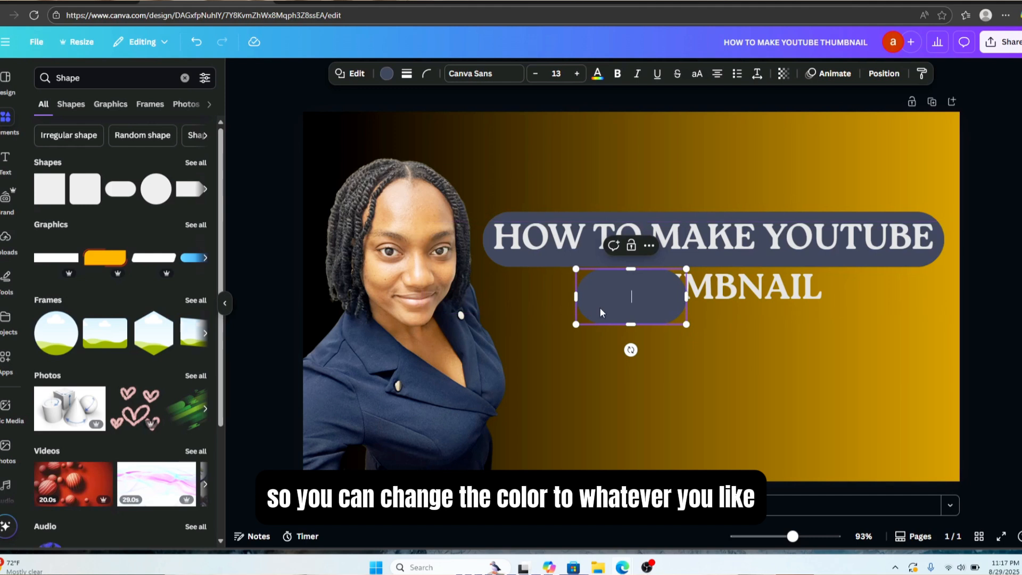
Try peach, orange and blue as the second pill shape's fill color and settle on orange
{"action": "left_click", "coordinate": [391, 74]}
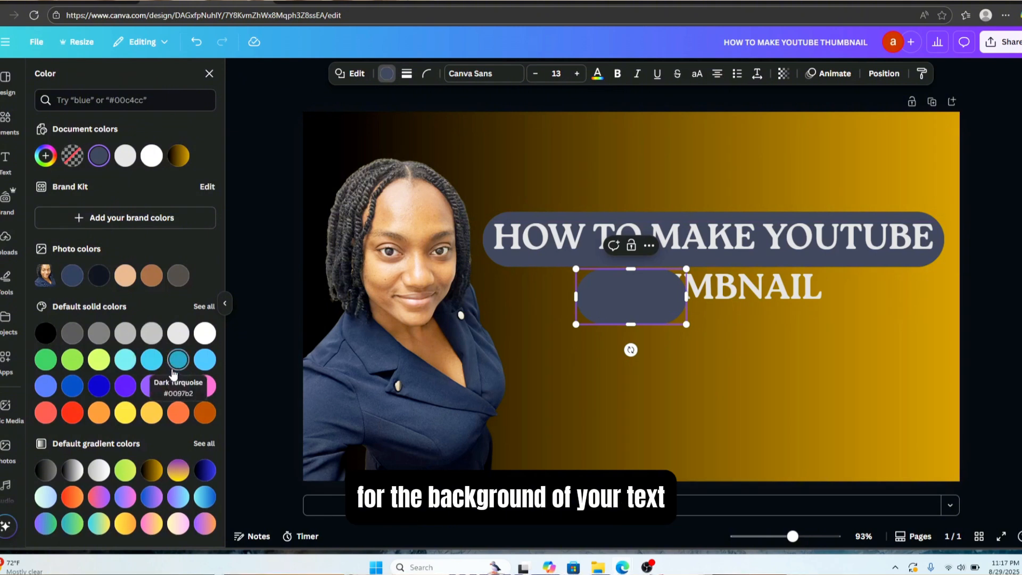
{"action": "left_click", "coordinate": [154, 409]}
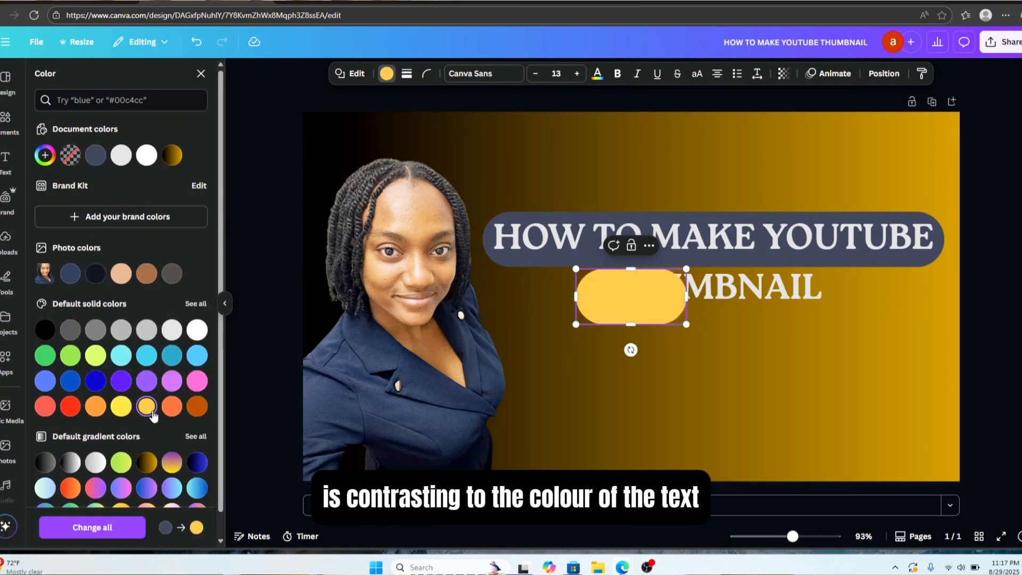
{"action": "left_click", "coordinate": [172, 407]}
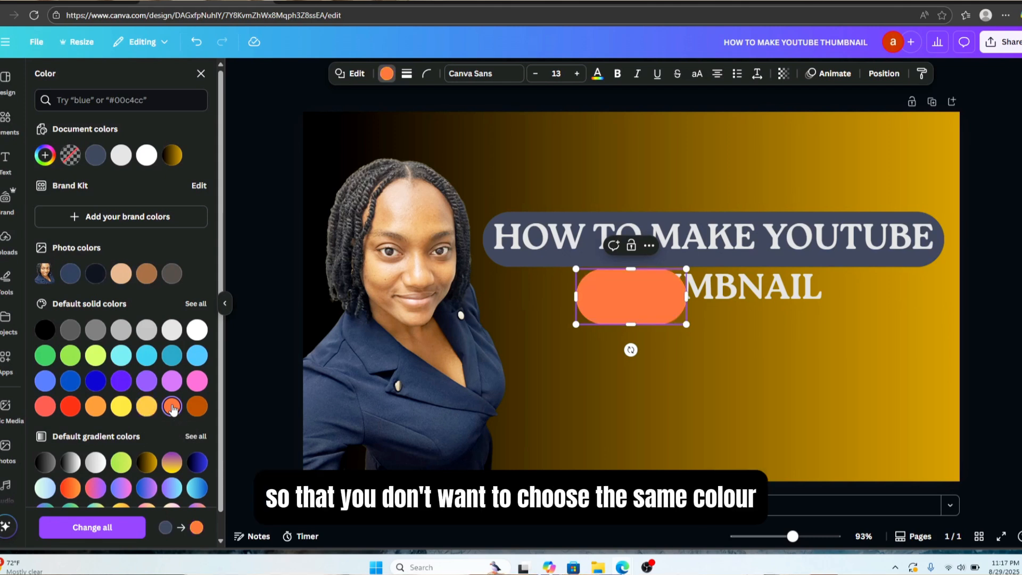
{"action": "left_click", "coordinate": [46, 382]}
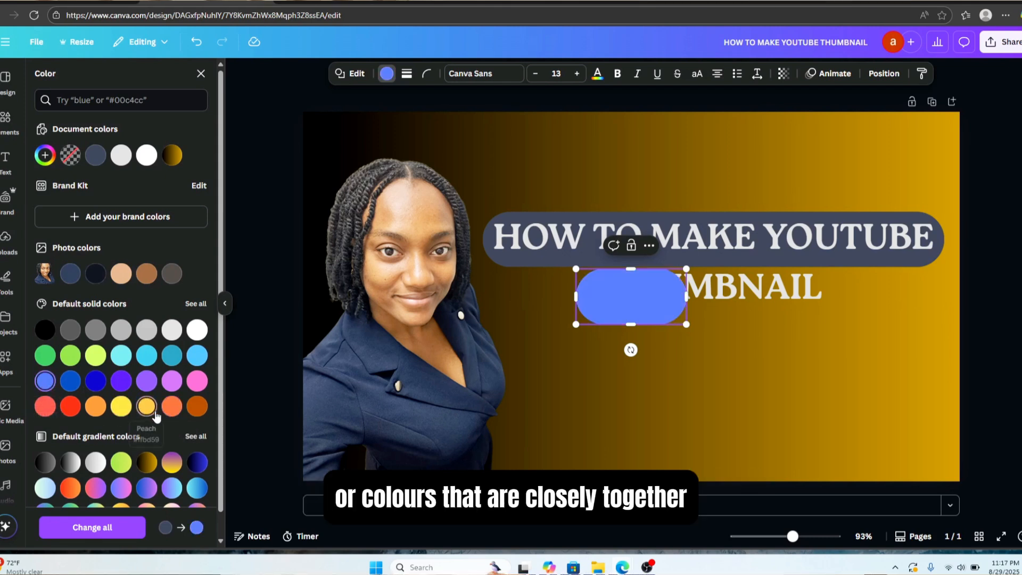
{"action": "left_click", "coordinate": [172, 407]}
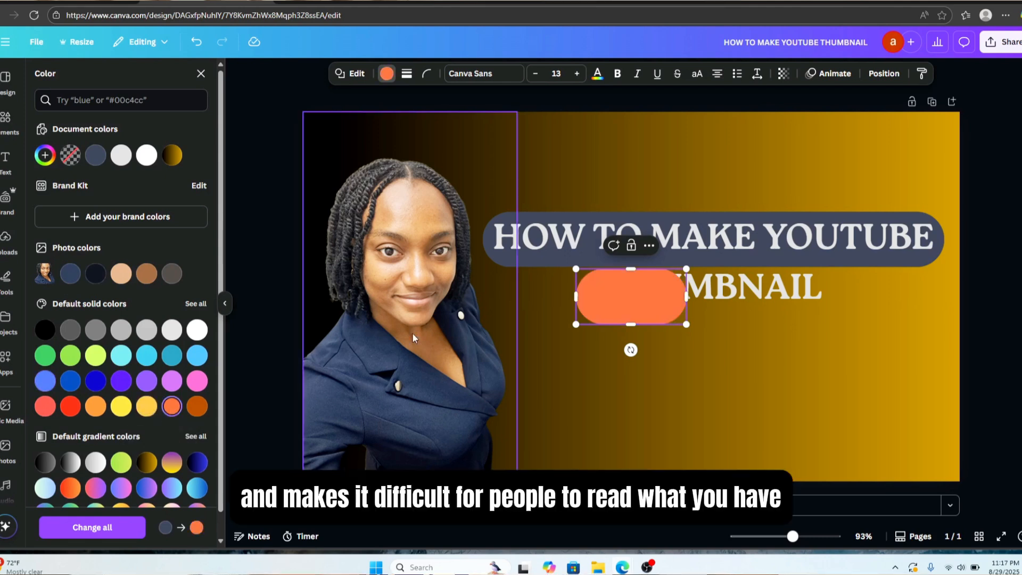
Fit the orange shape to the word THUMBNAIL by widening and flattening it, and move its layer directly below the heading text
{"action": "left_click_drag", "start_coordinate": [687, 296], "coordinate": [847, 294]}
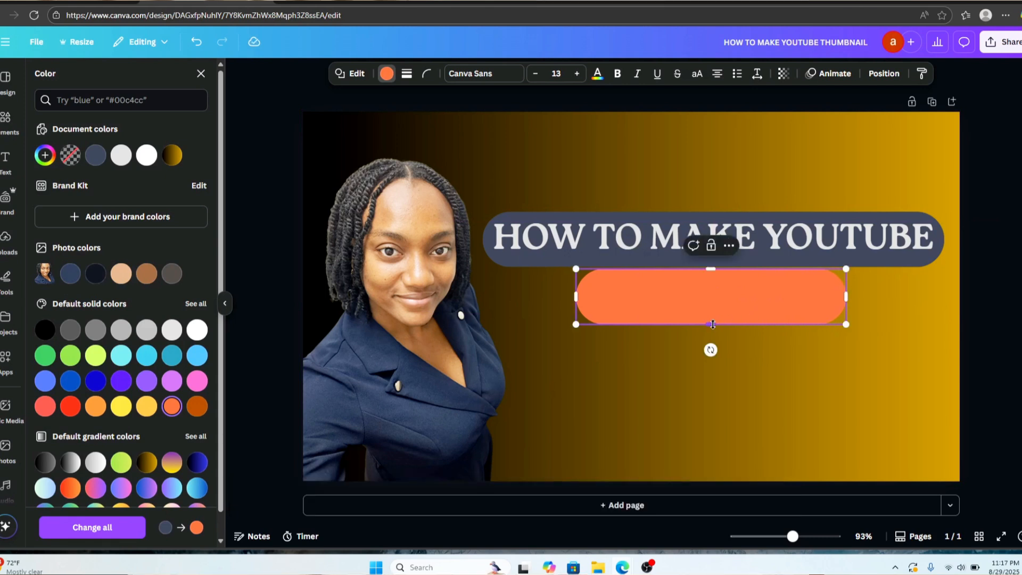
{"action": "left_click_drag", "start_coordinate": [713, 324], "coordinate": [712, 314]}
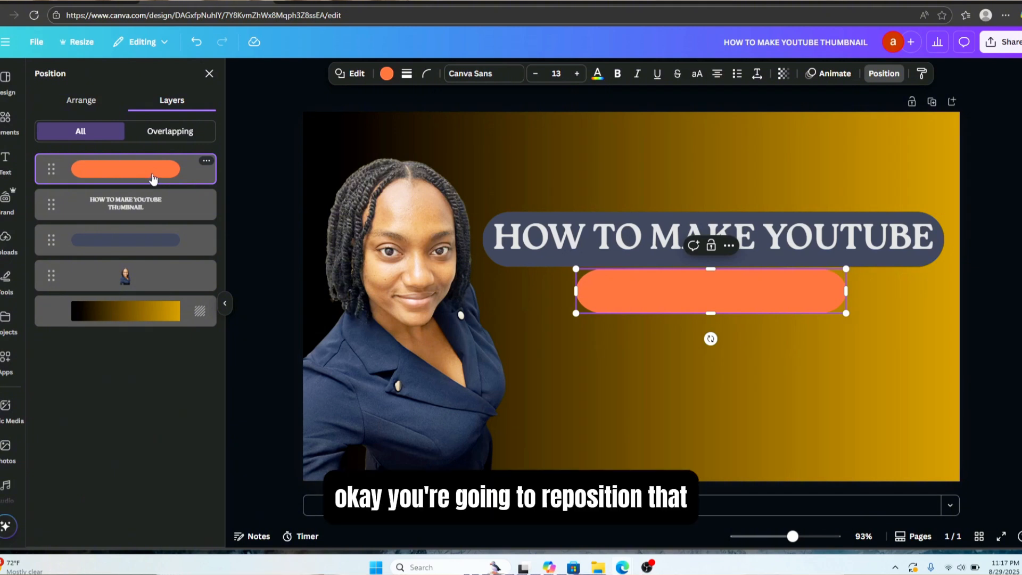
{"action": "left_click_drag", "start_coordinate": [153, 178], "coordinate": [151, 217]}
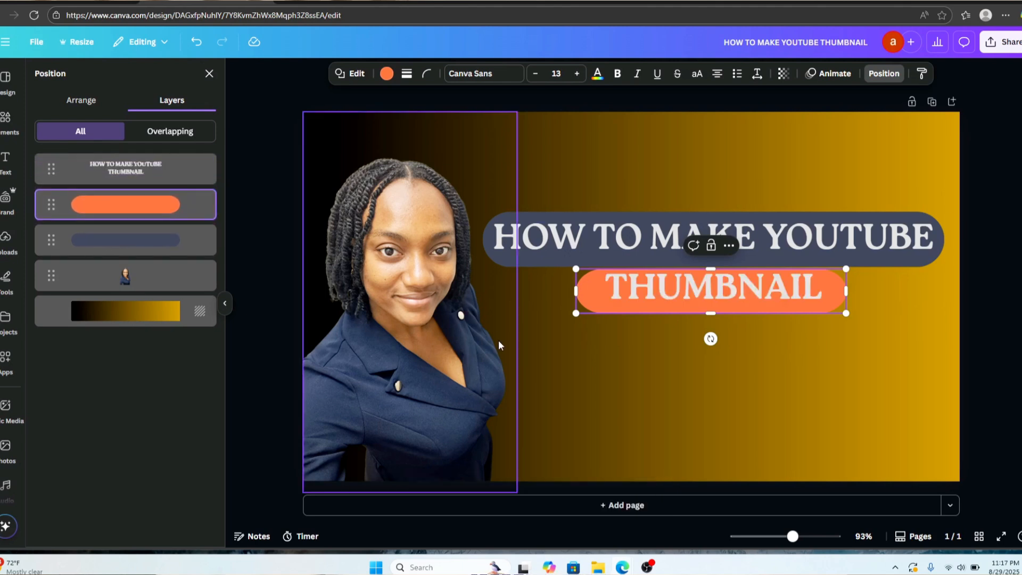
{"action": "left_click", "coordinate": [707, 391]}
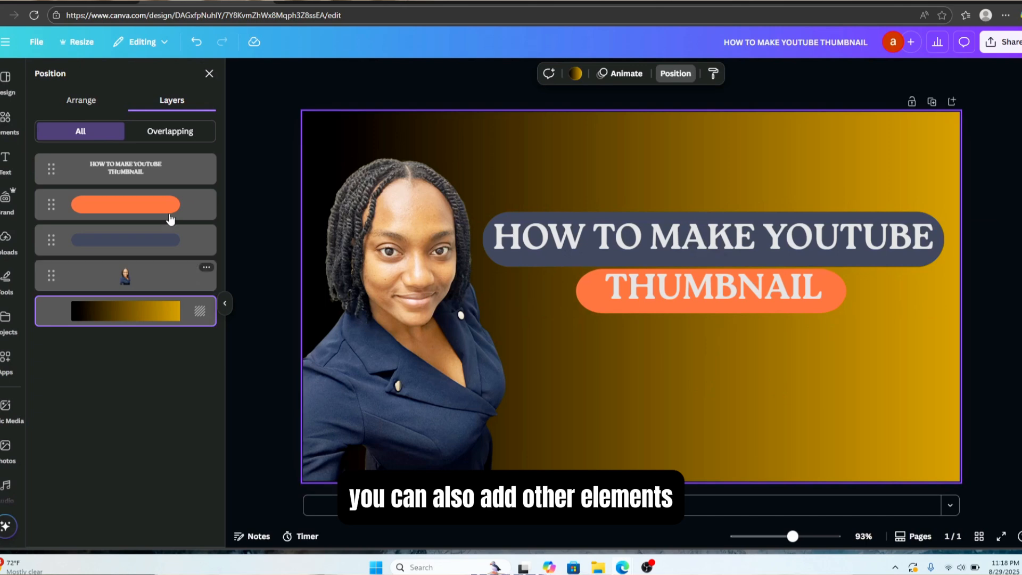
Add the pink hearts picture from the Photos in the Shape element results to the design
{"action": "left_click", "coordinate": [209, 74]}
{"action": "left_click", "coordinate": [5, 121]}
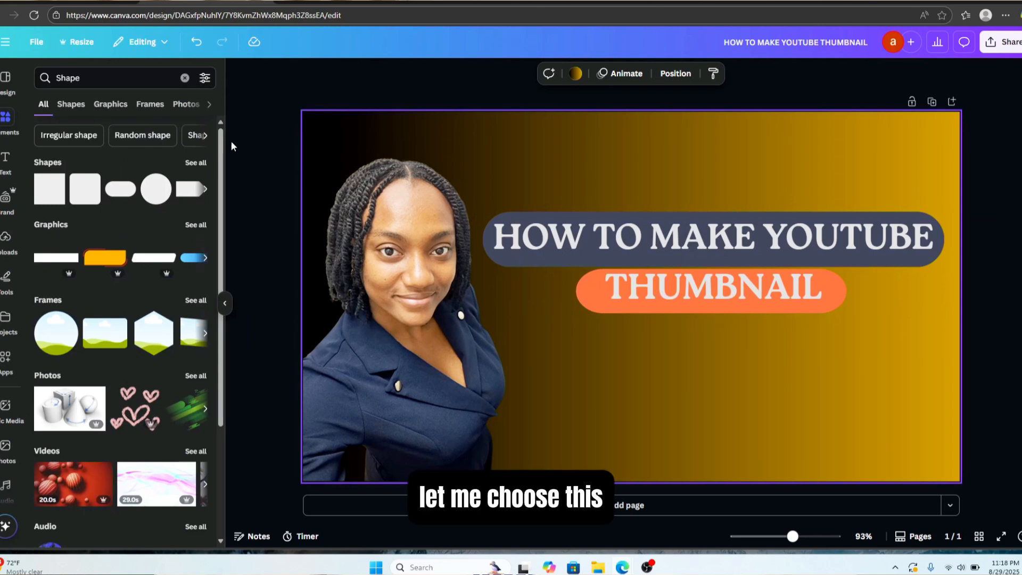
{"action": "left_click_drag", "start_coordinate": [223, 139], "coordinate": [223, 240]}
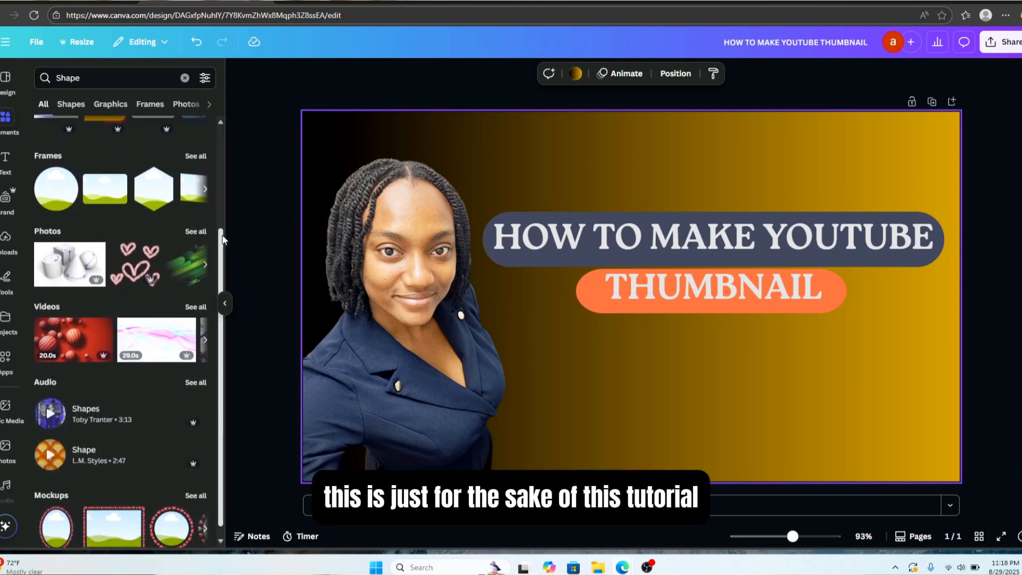
{"action": "left_click", "coordinate": [121, 271]}
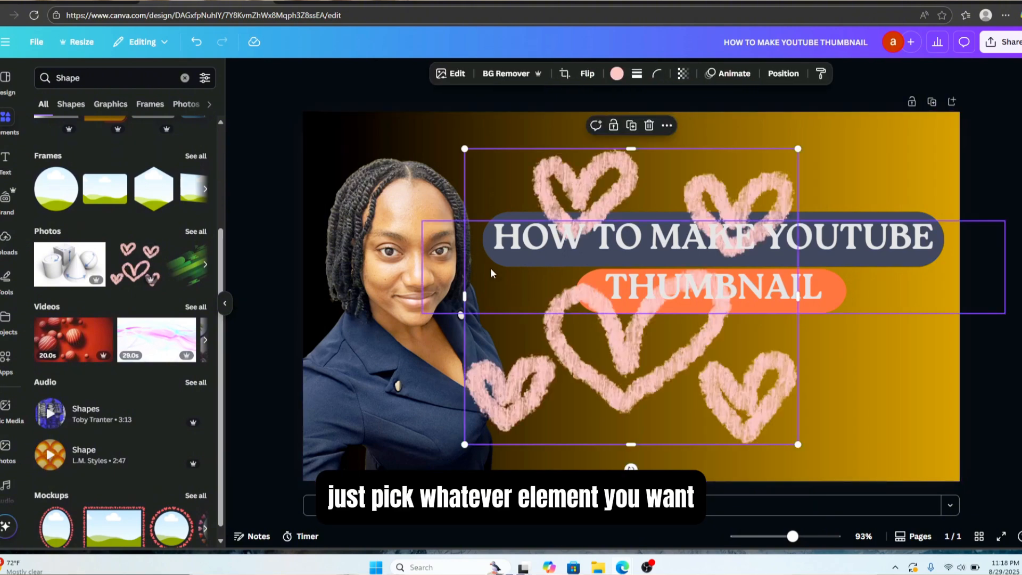
Shrink the hearts picture, widen it slightly and place it below the word THUMBNAIL
{"action": "left_click_drag", "start_coordinate": [463, 147], "coordinate": [548, 387]}
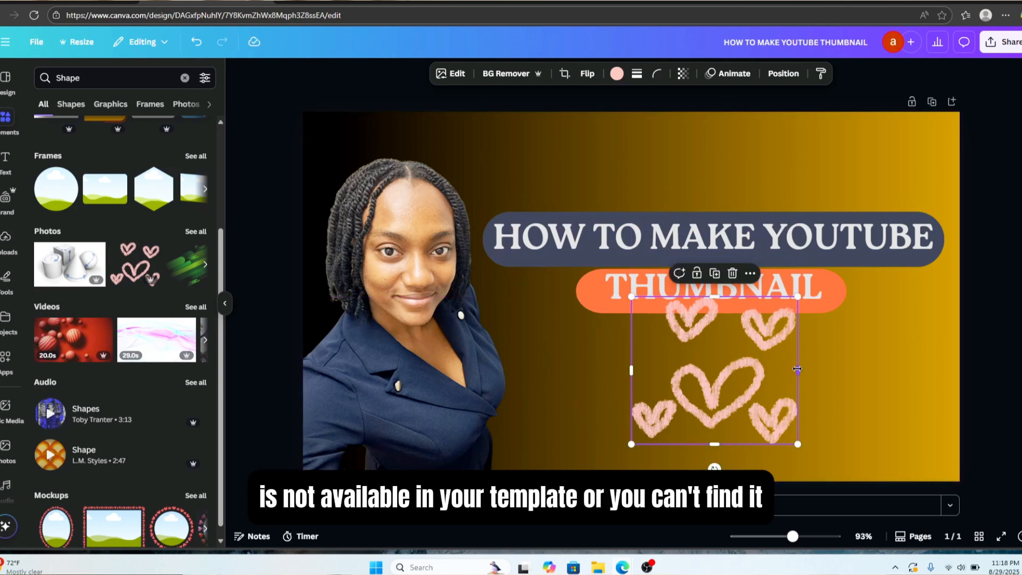
{"action": "left_click_drag", "start_coordinate": [797, 369], "coordinate": [815, 380]}
{"action": "left_click_drag", "start_coordinate": [746, 371], "coordinate": [746, 400]}
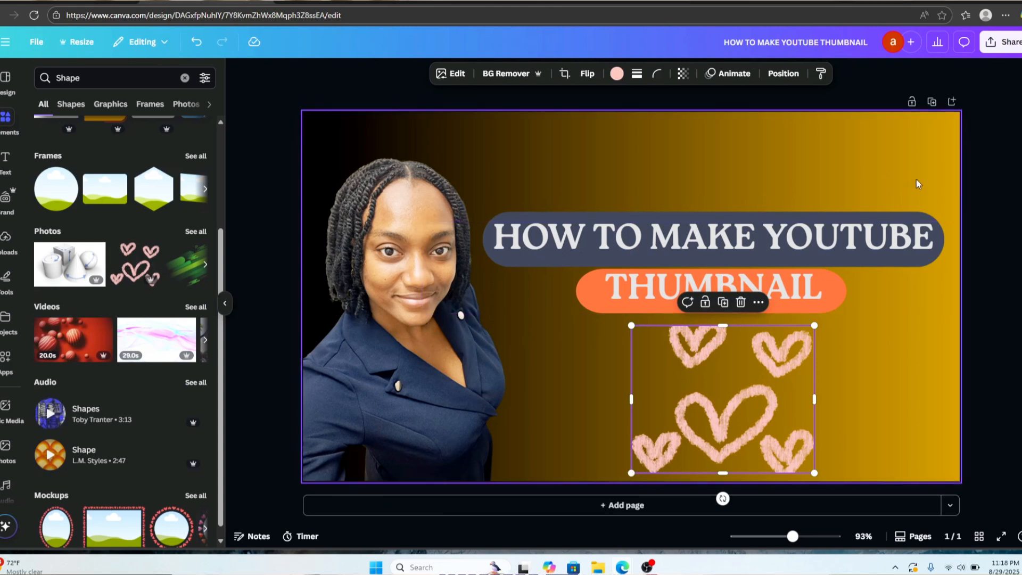
{"action": "left_click", "coordinate": [986, 197]}
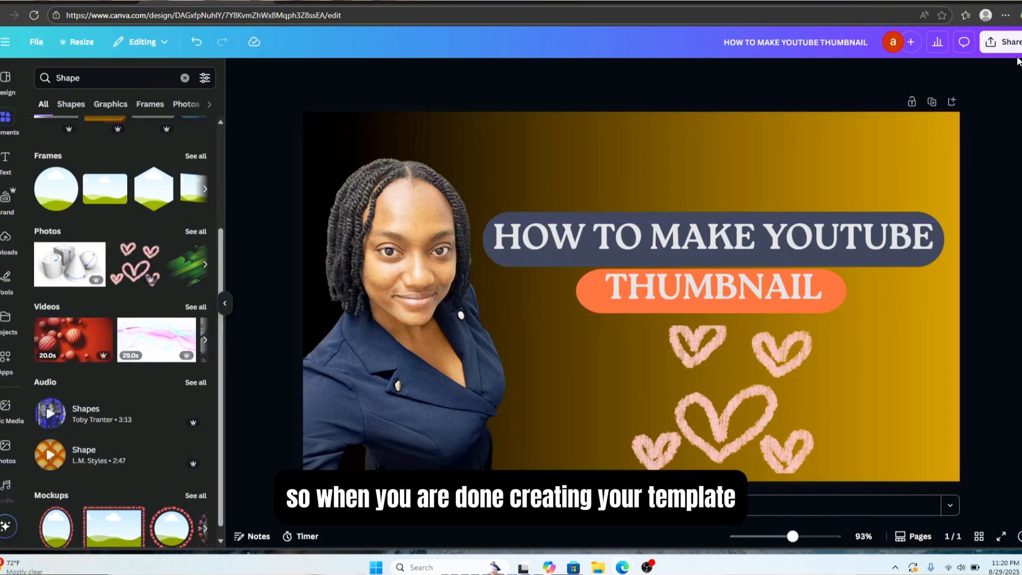
Download the finished thumbnail as a PNG at size 1 and open the downloaded file
{"action": "left_click", "coordinate": [1012, 43]}
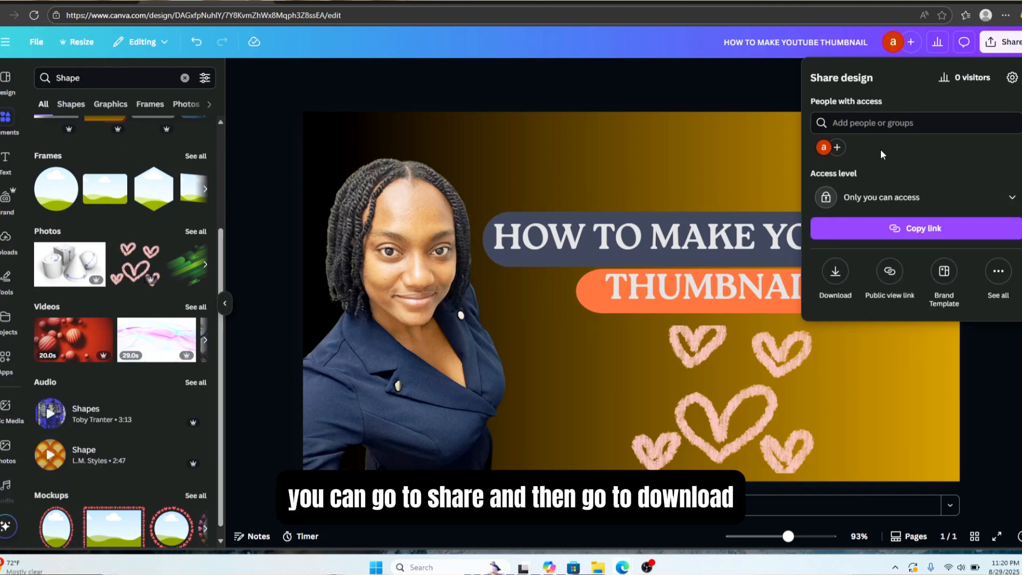
{"action": "left_click", "coordinate": [835, 272]}
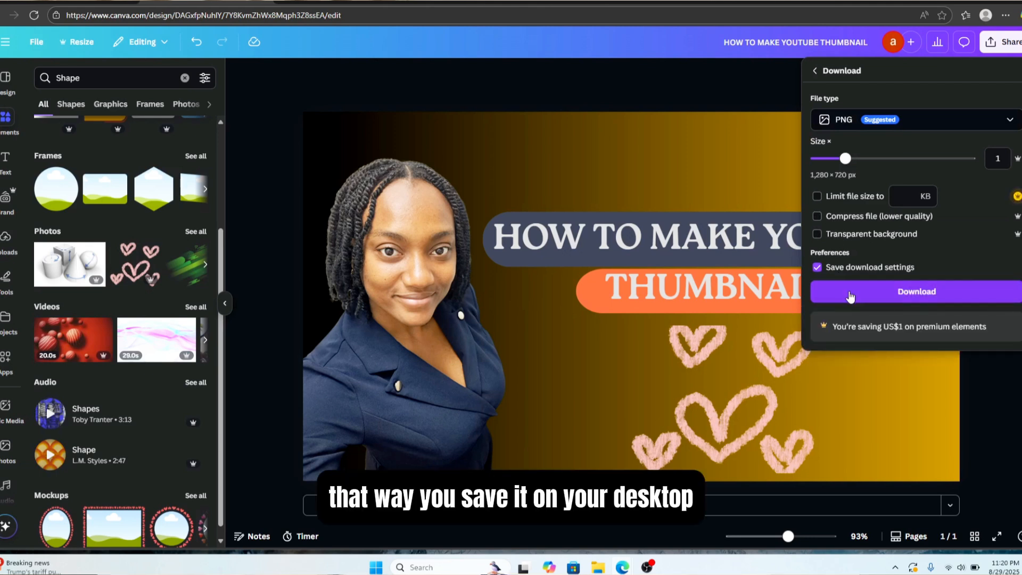
{"action": "left_click", "coordinate": [850, 297]}
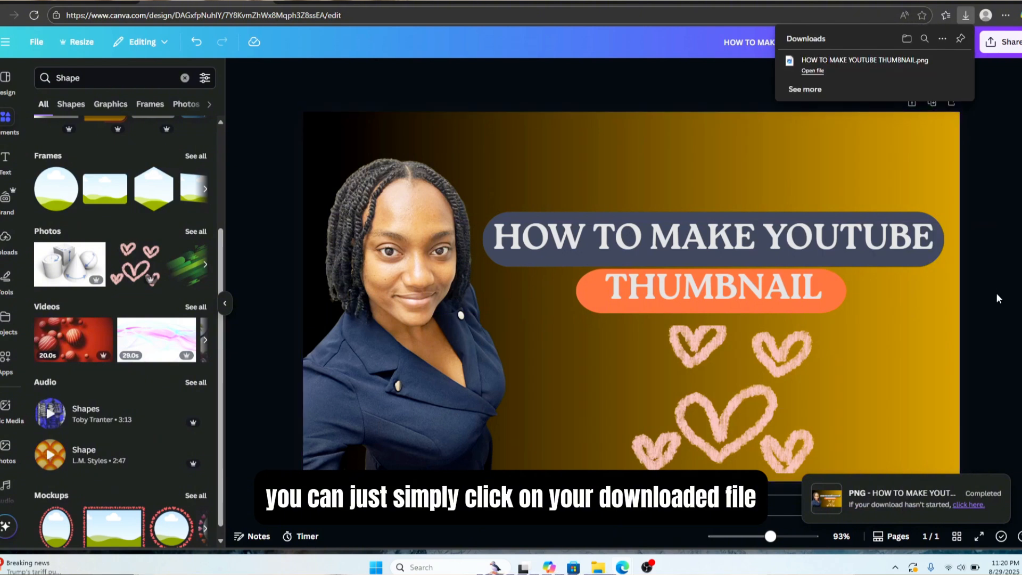
{"action": "left_click", "coordinate": [812, 71]}
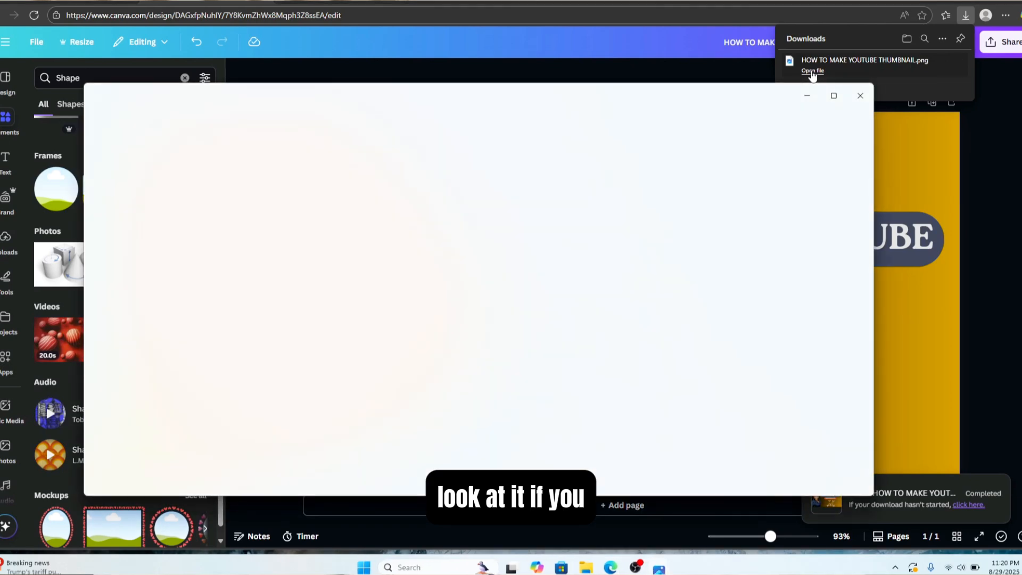